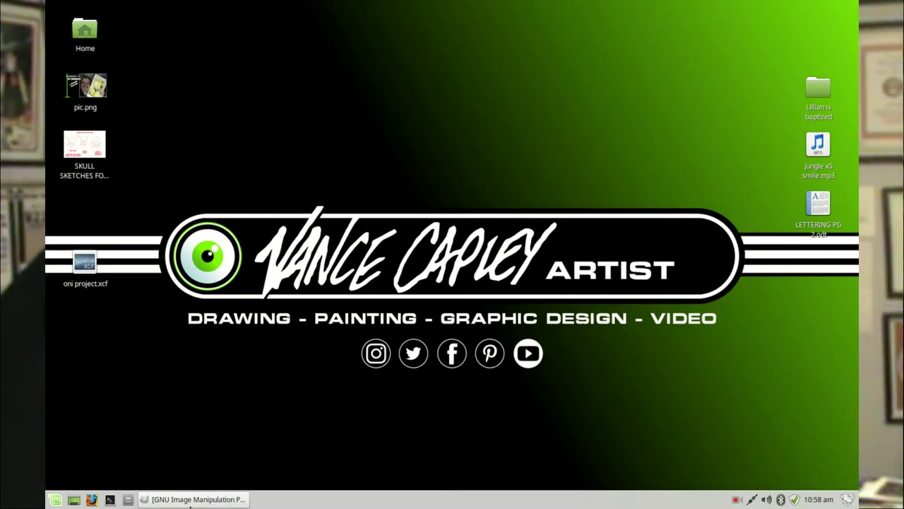
# Create a new 1100 × 1700 px transparent image, 11 × 17 in at 100 ppi
pyautogui.click(189, 500)
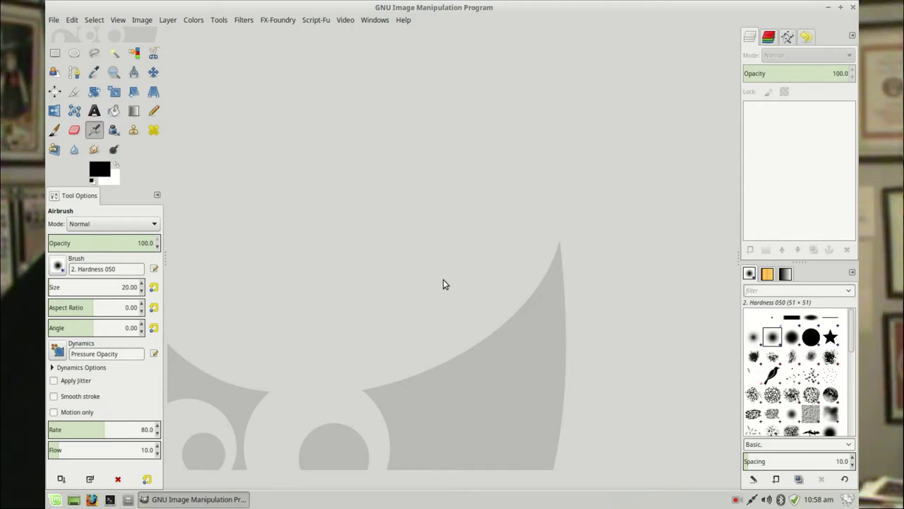
pyautogui.click(56, 22)
pyautogui.click(76, 34)
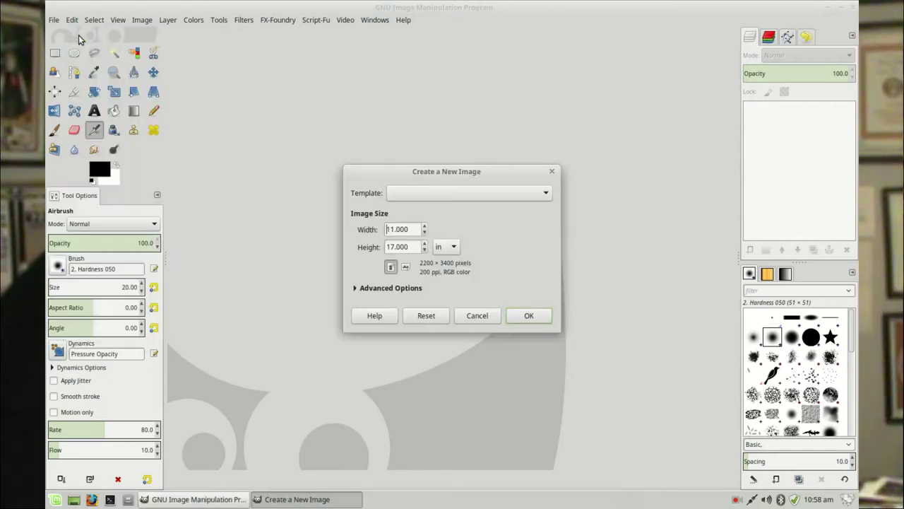
pyautogui.click(409, 287)
pyautogui.moveTo(435, 320); pyautogui.dragTo(374, 311)
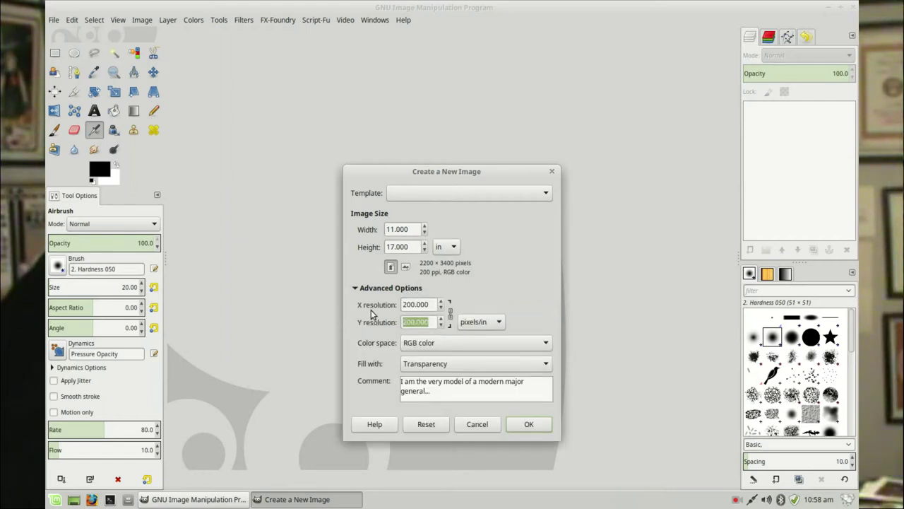
pyautogui.write('100')
pyautogui.click(434, 305)
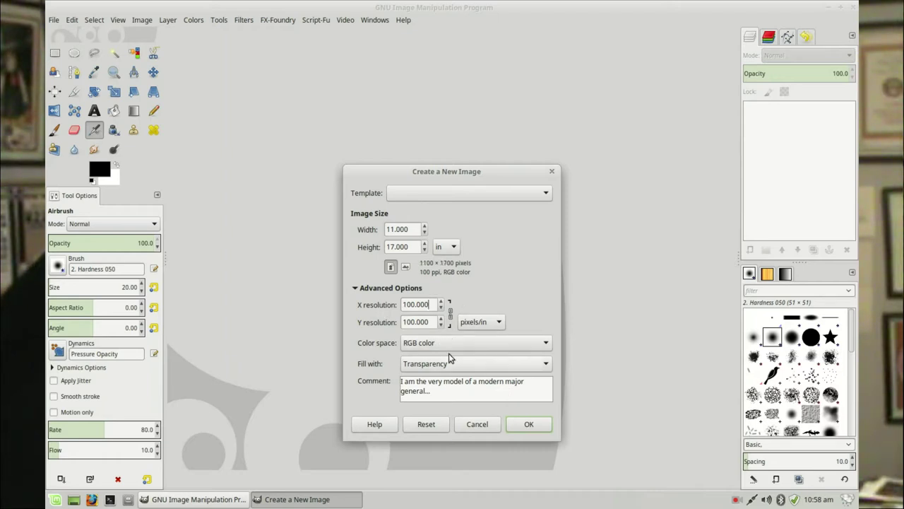
pyautogui.click(526, 424)
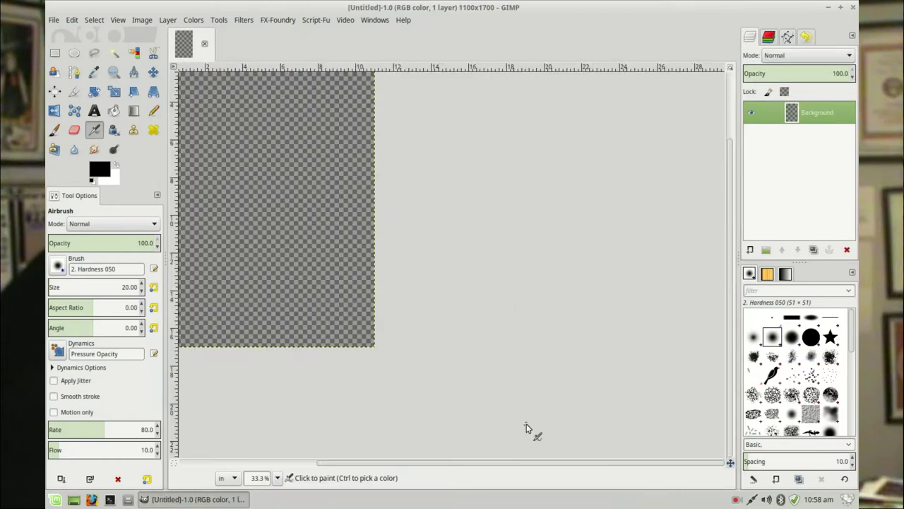
# Add a transparent layer named Layer and set the Ink tool to size 2 with smooth stroke
pyautogui.click(749, 249)
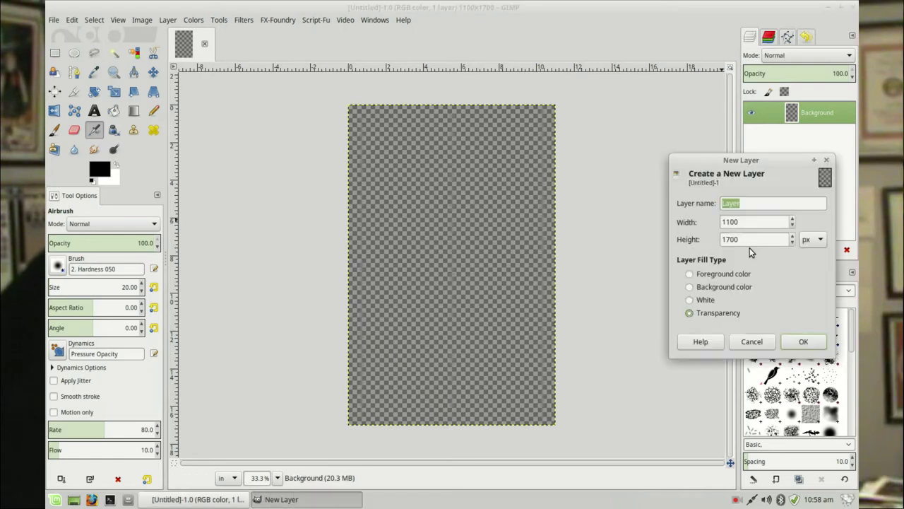
pyautogui.click(803, 342)
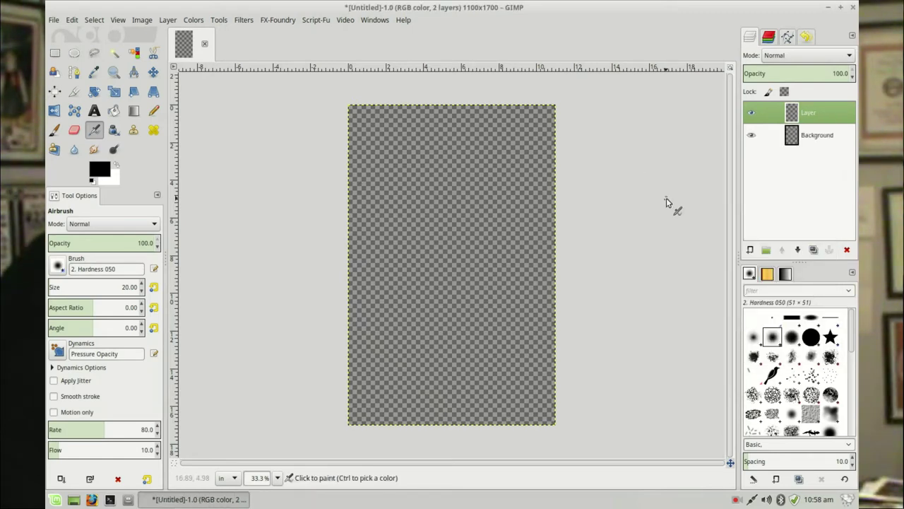
pyautogui.click(113, 131)
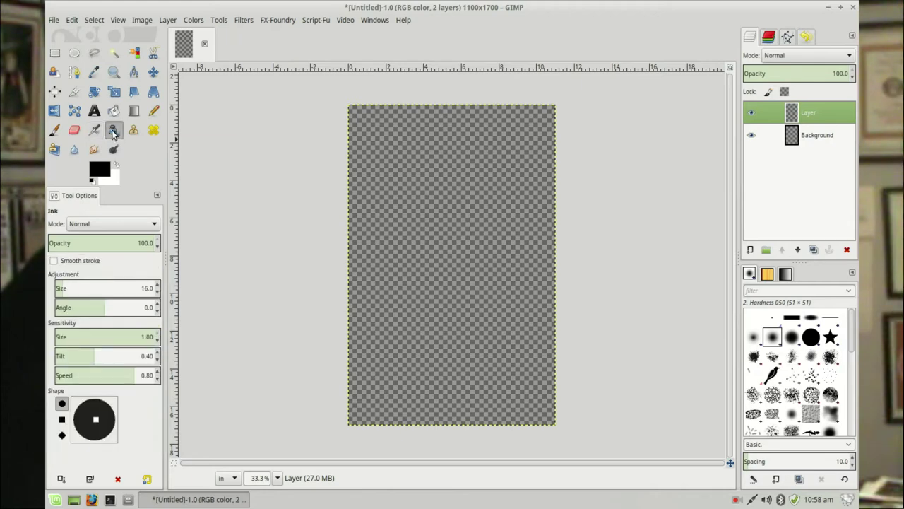
pyautogui.click(54, 261)
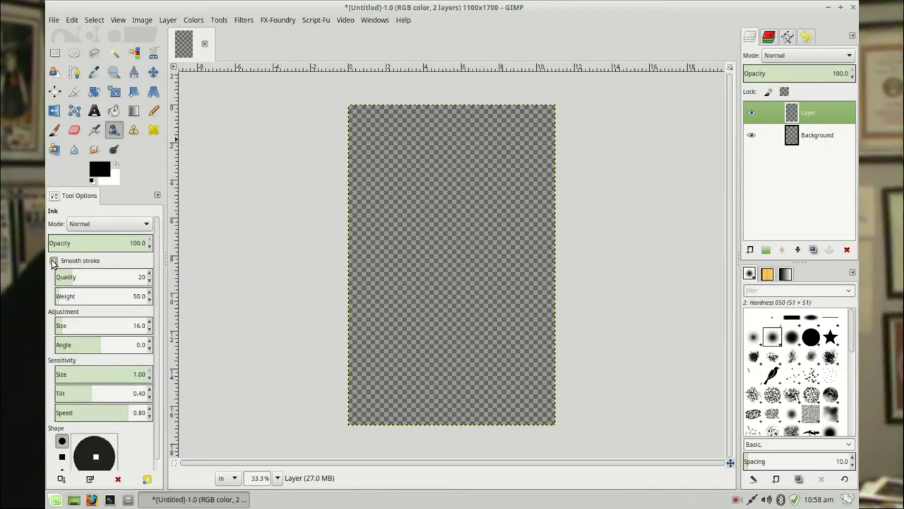
pyautogui.click(149, 332)
pyautogui.write('2')
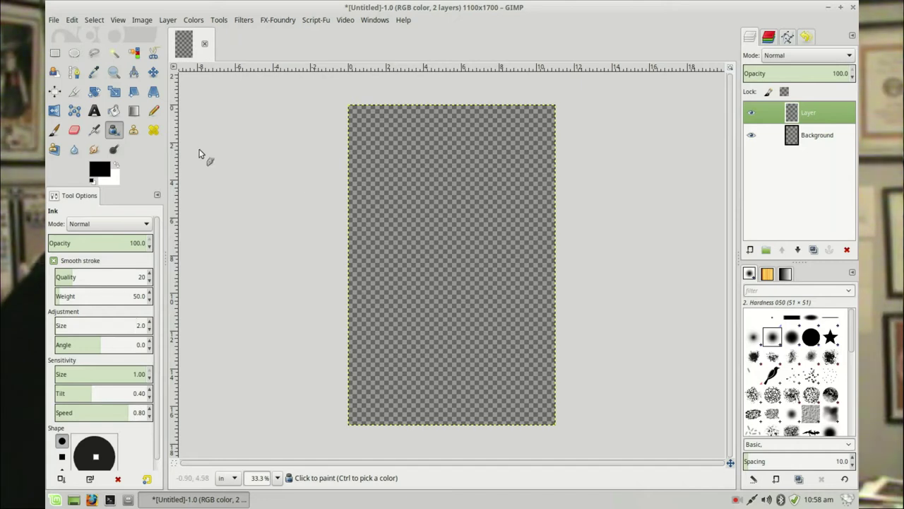
pyautogui.click(114, 72)
pyautogui.moveTo(385, 145); pyautogui.dragTo(528, 295)
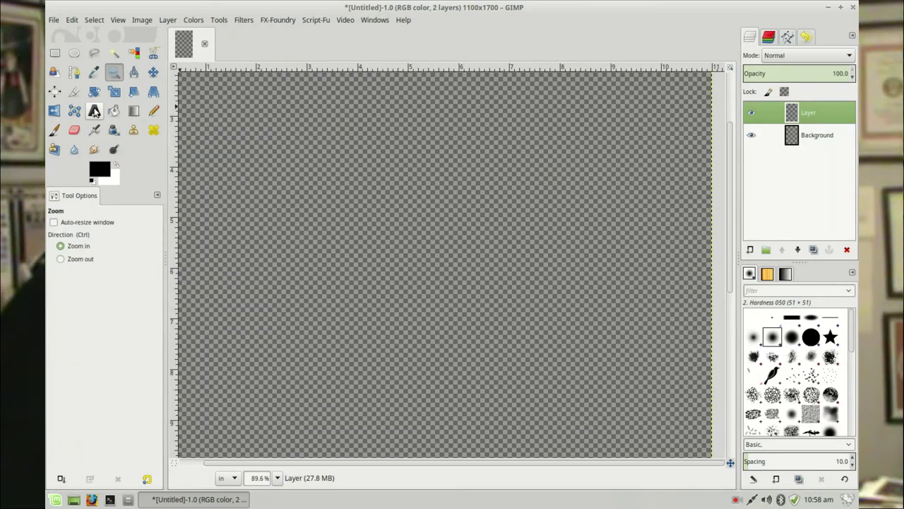
pyautogui.click(113, 130)
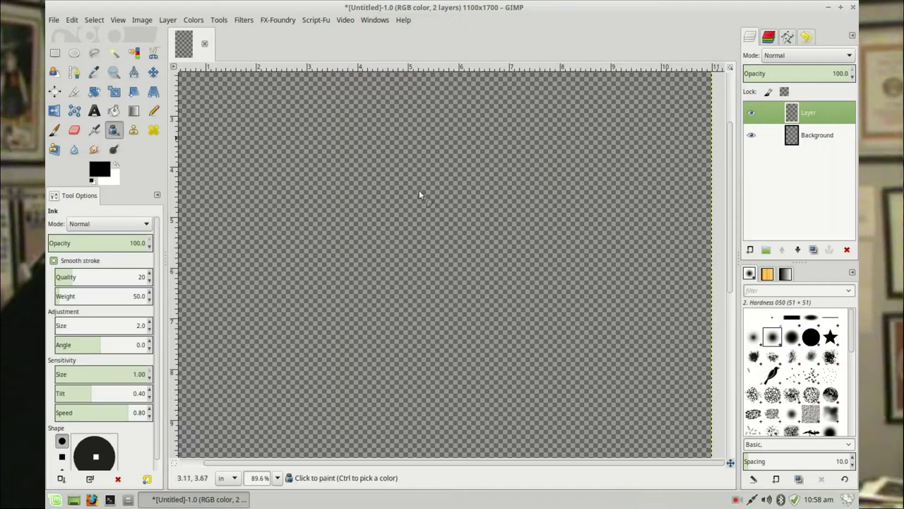
# Ink the head's top curve, jaw outline, left bulge, nose hook and curled nostril
pyautogui.moveTo(428, 154)
pyautogui.mouseDown()
pyautogui.moveTo(361, 137)
pyautogui.moveTo(317, 157)
pyautogui.moveTo(296, 183)
pyautogui.moveTo(290, 215)
pyautogui.moveTo(315, 278)
pyautogui.moveTo(316, 267)
pyautogui.mouseUp()
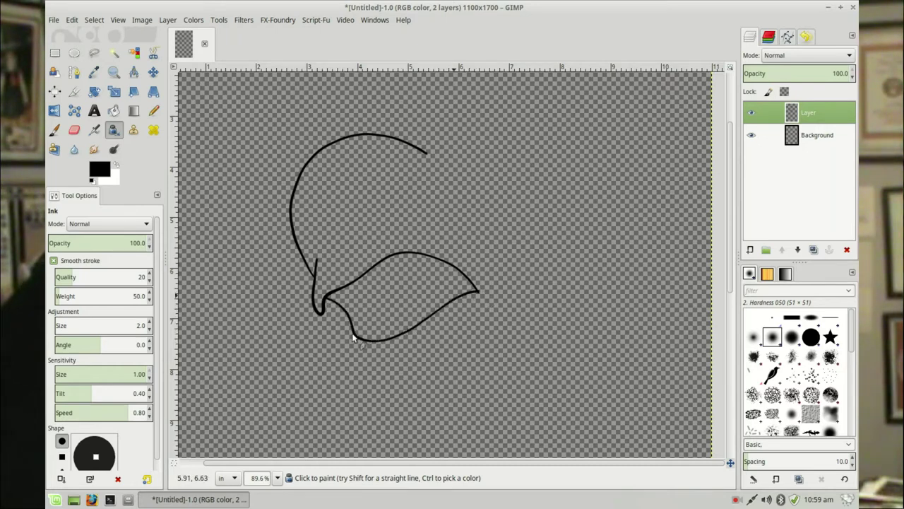
pyautogui.moveTo(324, 305); pyautogui.dragTo(336, 330)
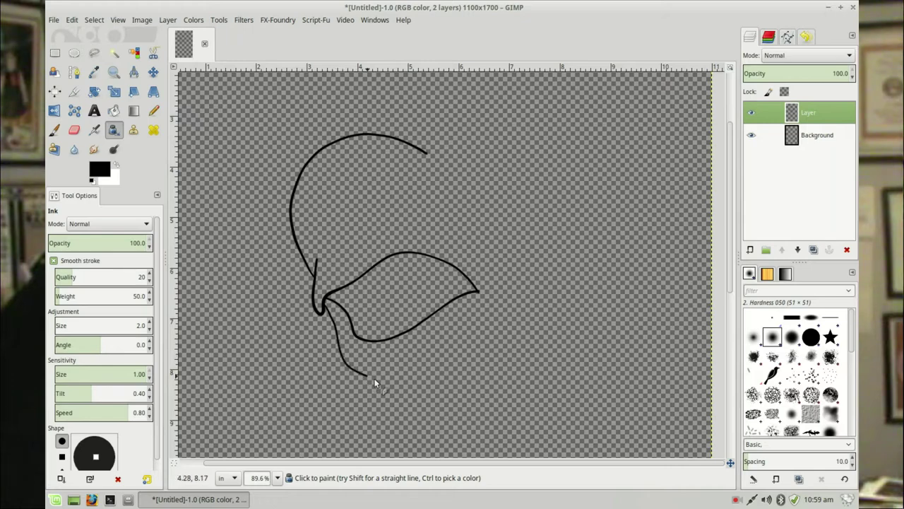
pyautogui.moveTo(492, 239); pyautogui.dragTo(469, 218)
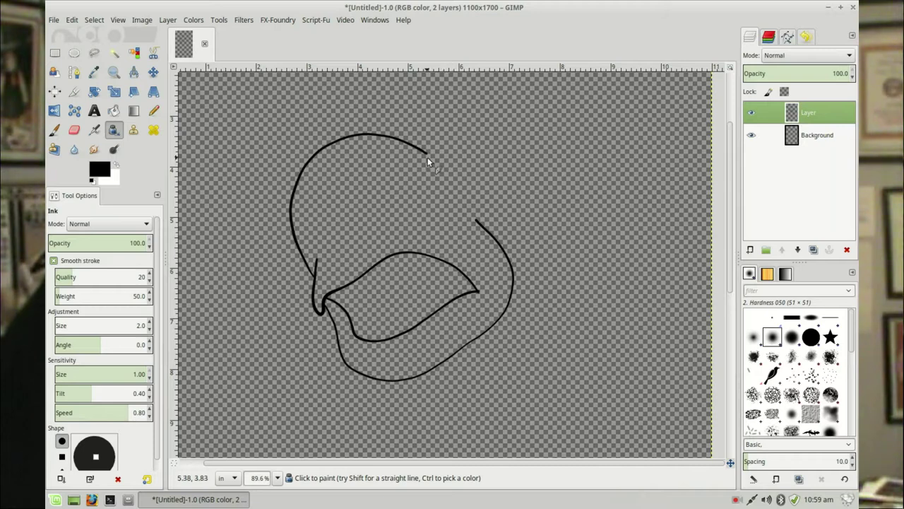
pyautogui.moveTo(427, 155); pyautogui.dragTo(453, 147)
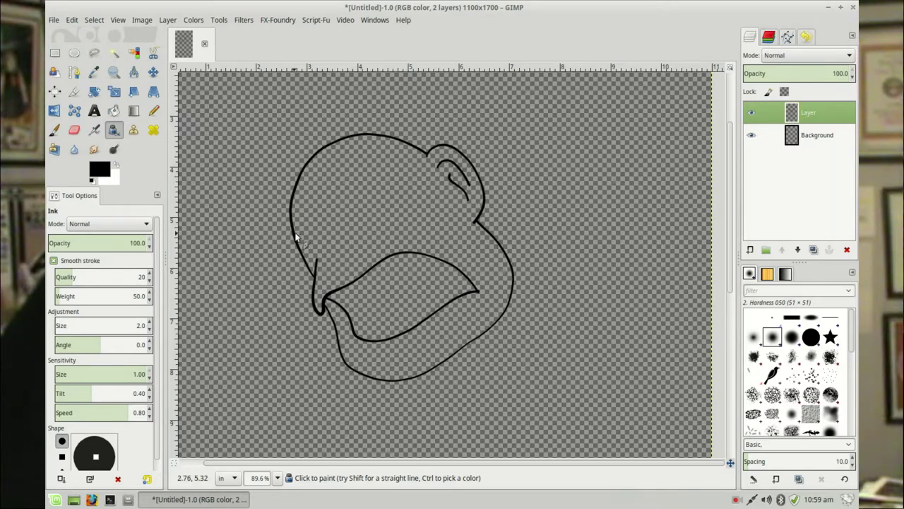
pyautogui.moveTo(292, 230)
pyautogui.mouseDown()
pyautogui.moveTo(285, 251)
pyautogui.moveTo(294, 274)
pyautogui.mouseUp()
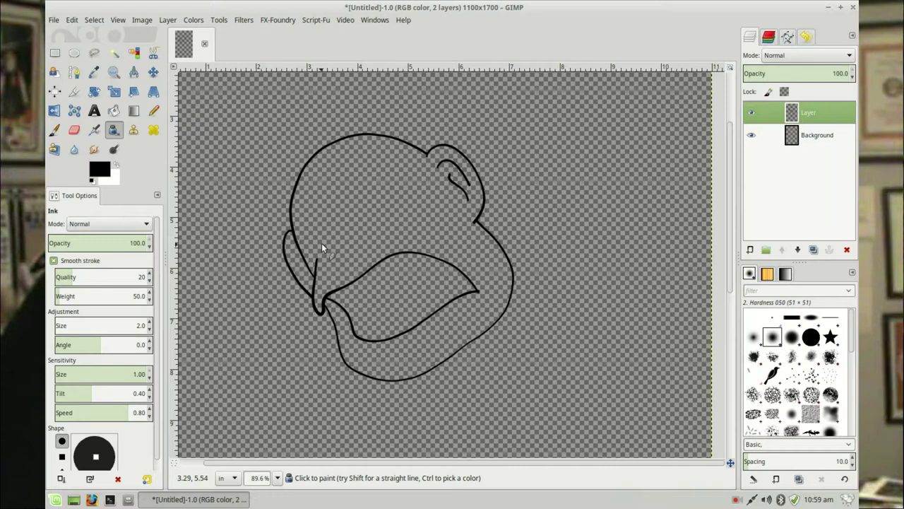
pyautogui.moveTo(323, 238)
pyautogui.mouseDown()
pyautogui.moveTo(315, 250)
pyautogui.moveTo(323, 256)
pyautogui.mouseUp()
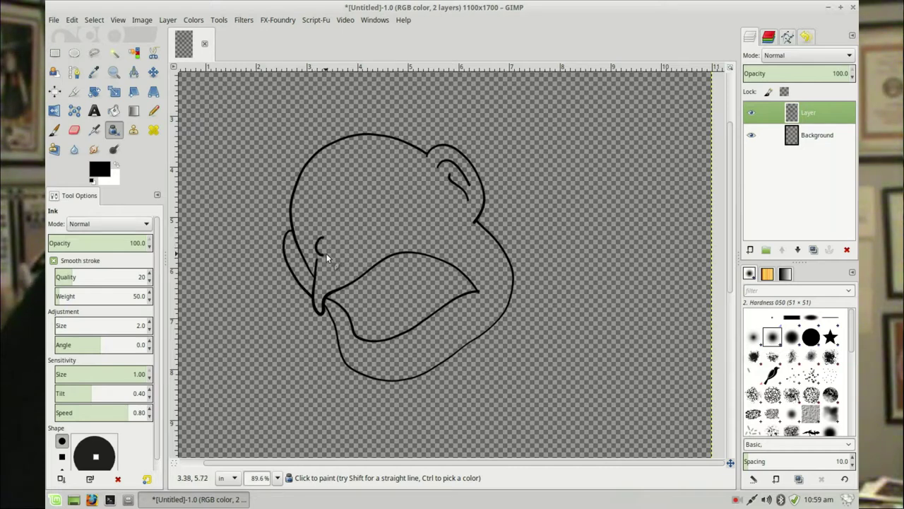
pyautogui.moveTo(336, 235)
pyautogui.mouseDown()
pyautogui.moveTo(359, 238)
pyautogui.moveTo(346, 264)
pyautogui.mouseUp()
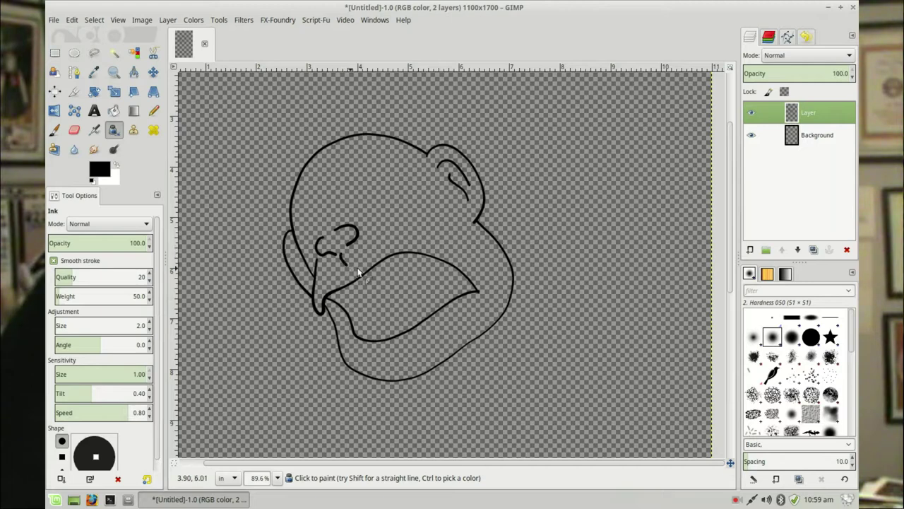
pyautogui.moveTo(345, 308); pyautogui.dragTo(358, 313)
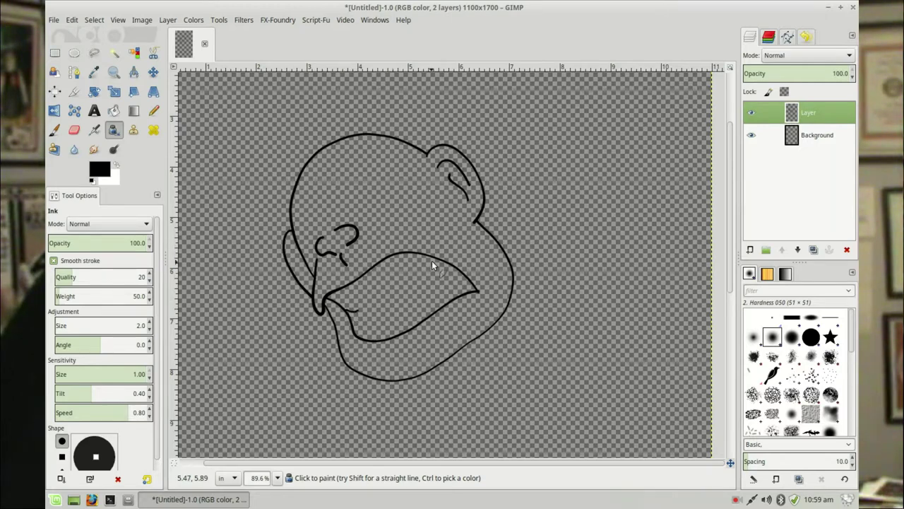
# Ink the mouth crease, lower lip, brow lines, nose-to-eye line and small oval eye
pyautogui.moveTo(441, 260); pyautogui.dragTo(420, 280)
pyautogui.moveTo(381, 354); pyautogui.dragTo(423, 339)
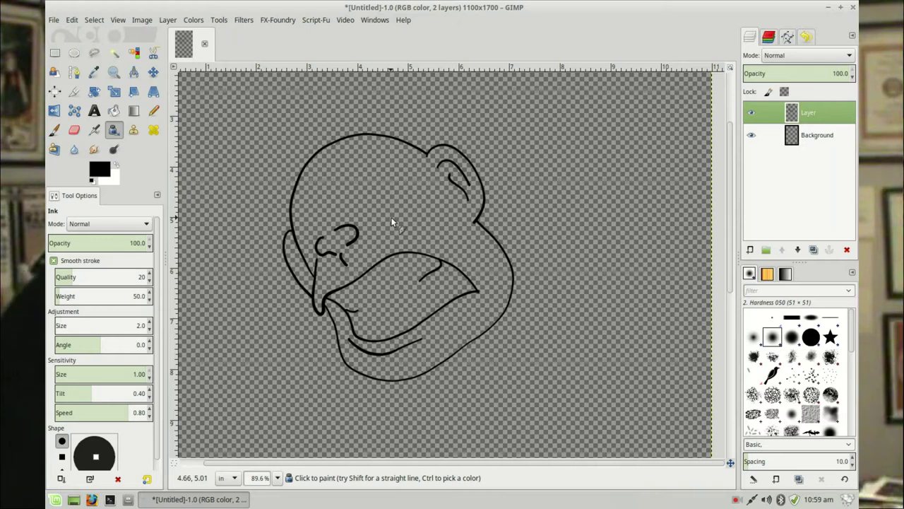
pyautogui.moveTo(385, 231)
pyautogui.mouseDown()
pyautogui.moveTo(440, 232)
pyautogui.moveTo(476, 261)
pyautogui.mouseUp()
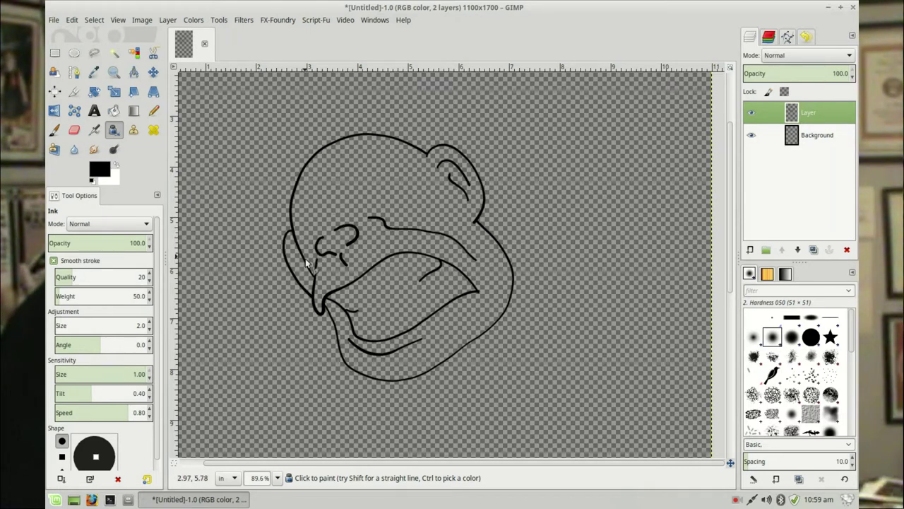
pyautogui.moveTo(316, 277)
pyautogui.mouseDown()
pyautogui.moveTo(323, 233)
pyautogui.moveTo(350, 229)
pyautogui.mouseUp()
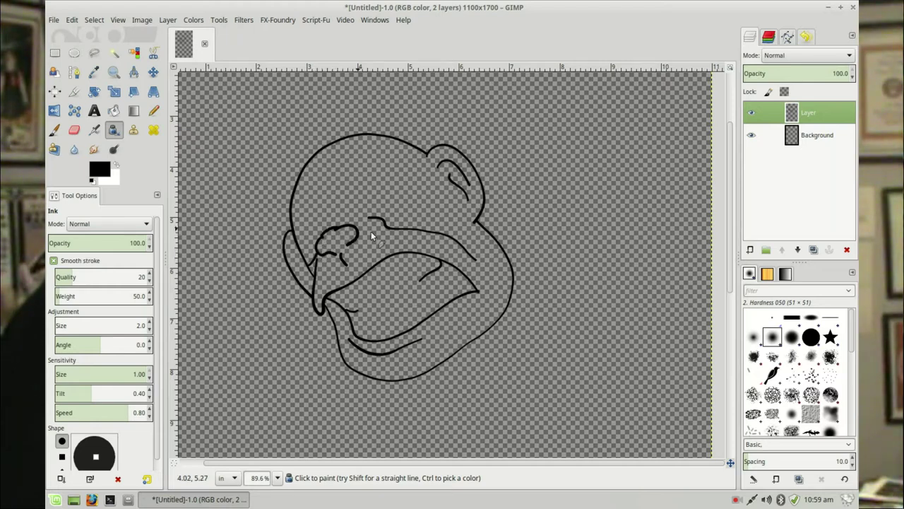
pyautogui.moveTo(357, 235)
pyautogui.mouseDown()
pyautogui.moveTo(399, 206)
pyautogui.moveTo(415, 183)
pyautogui.mouseUp()
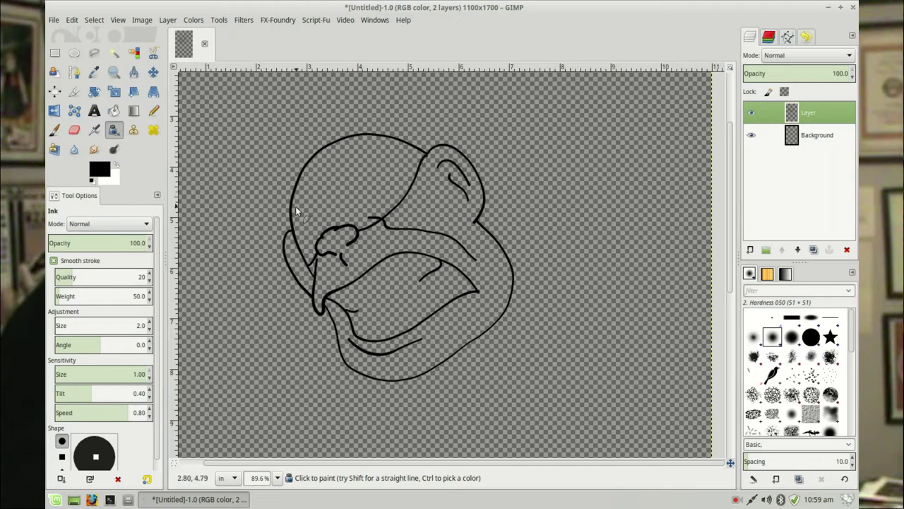
pyautogui.moveTo(292, 208)
pyautogui.mouseDown()
pyautogui.moveTo(322, 206)
pyautogui.moveTo(337, 178)
pyautogui.moveTo(410, 144)
pyautogui.mouseUp()
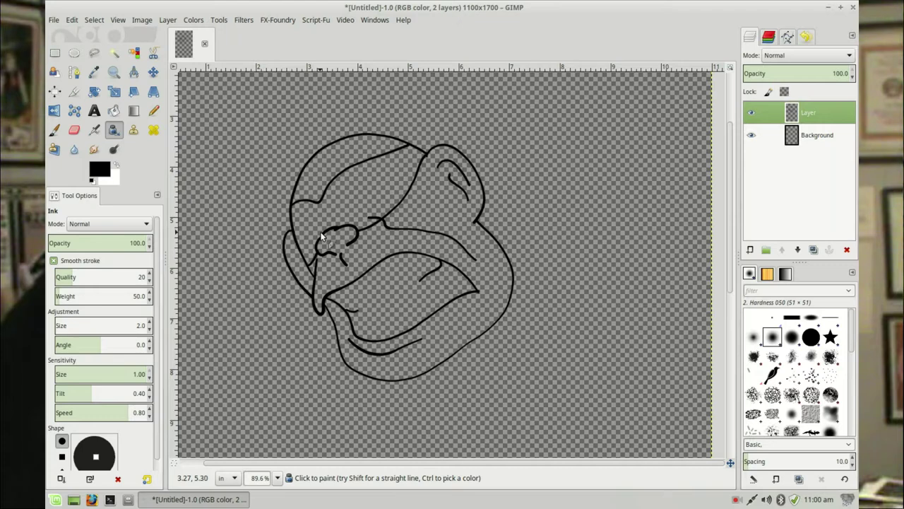
pyautogui.moveTo(323, 231)
pyautogui.mouseDown()
pyautogui.moveTo(305, 226)
pyautogui.moveTo(318, 247)
pyautogui.moveTo(347, 203)
pyautogui.mouseUp()
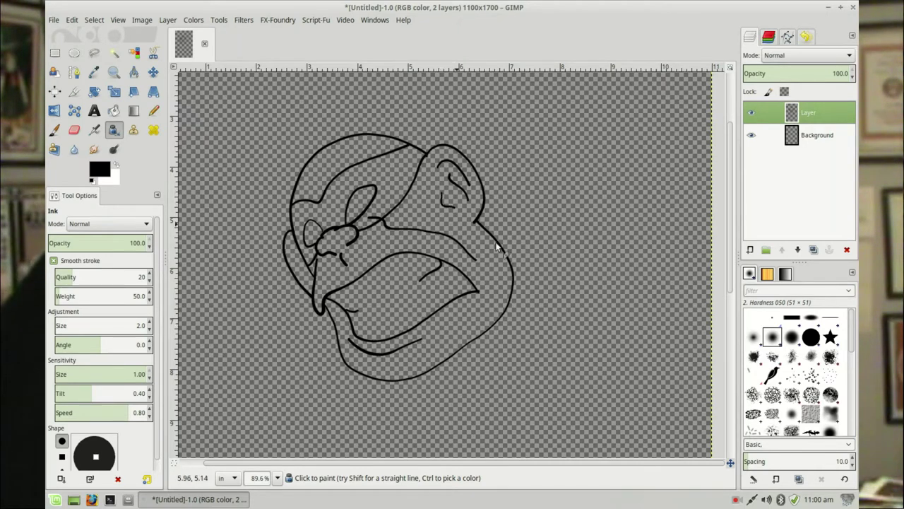
# Ink the body curve, chest below the chin, upper arm and shoulder strokes
pyautogui.scroll(-2, 558, 222)
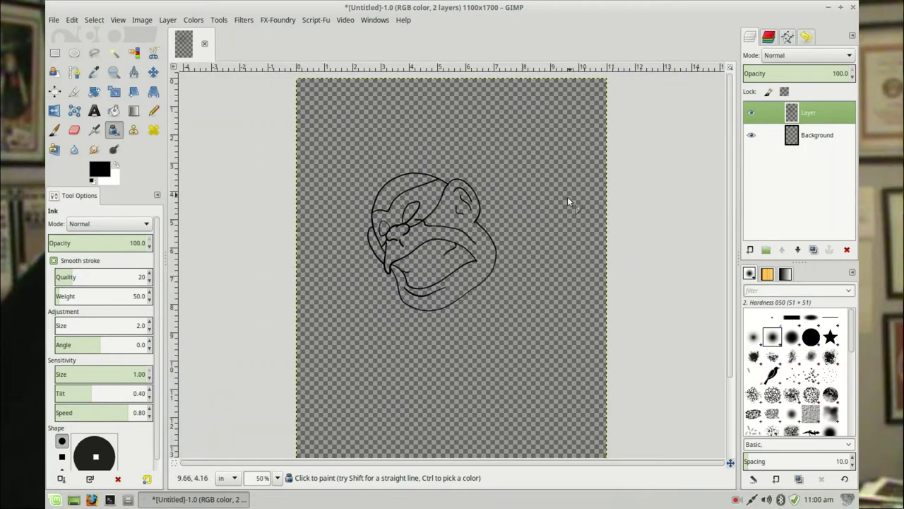
pyautogui.scroll(-3, 543, 153)
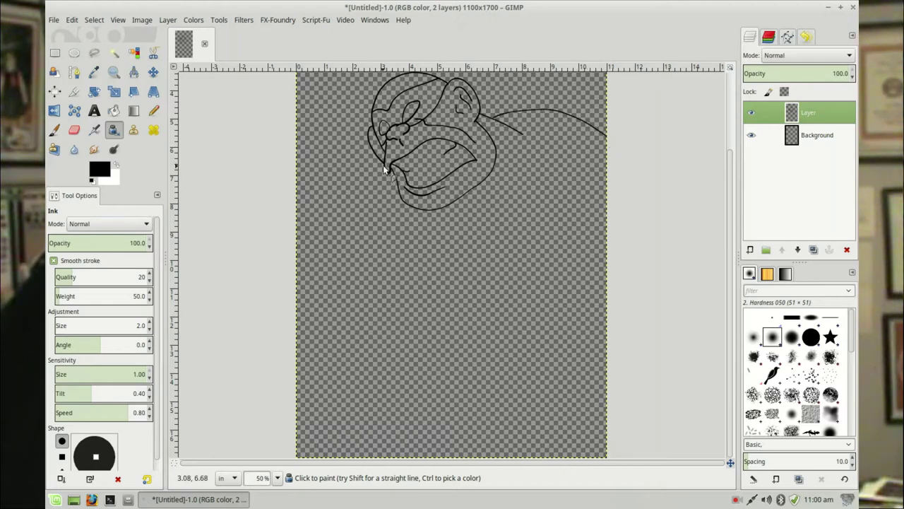
pyautogui.moveTo(381, 161); pyautogui.dragTo(368, 176)
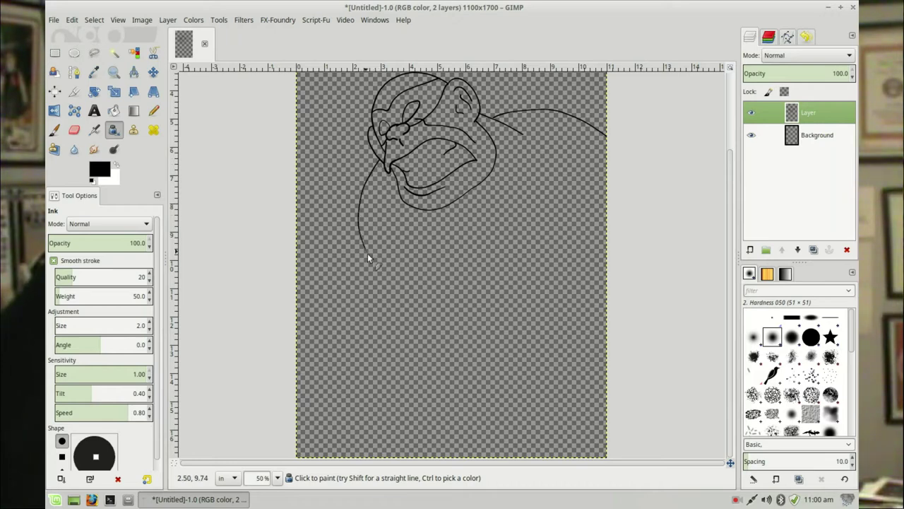
pyautogui.moveTo(370, 264); pyautogui.dragTo(356, 331)
pyautogui.moveTo(393, 269)
pyautogui.mouseDown()
pyautogui.moveTo(429, 312)
pyautogui.moveTo(456, 313)
pyautogui.moveTo(503, 281)
pyautogui.mouseUp()
pyautogui.moveTo(586, 276); pyautogui.dragTo(617, 231)
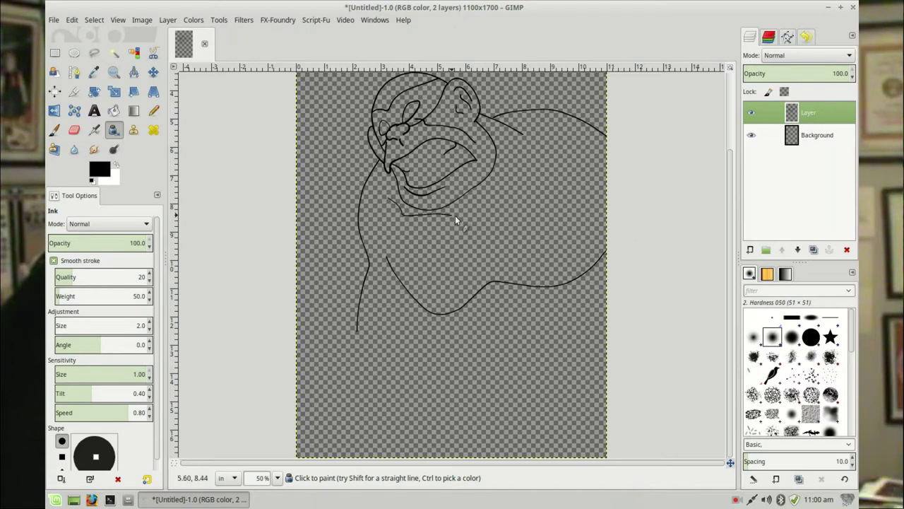
pyautogui.moveTo(474, 209); pyautogui.dragTo(500, 182)
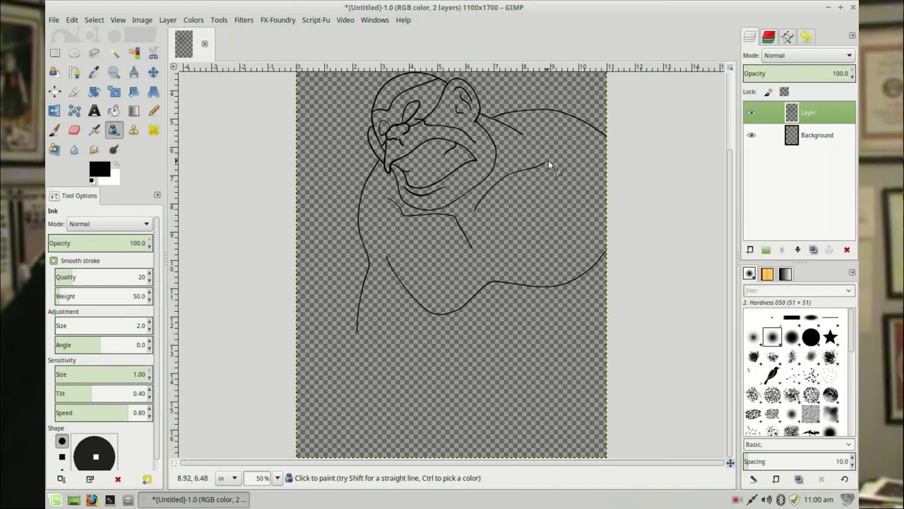
pyautogui.moveTo(521, 145); pyautogui.dragTo(511, 170)
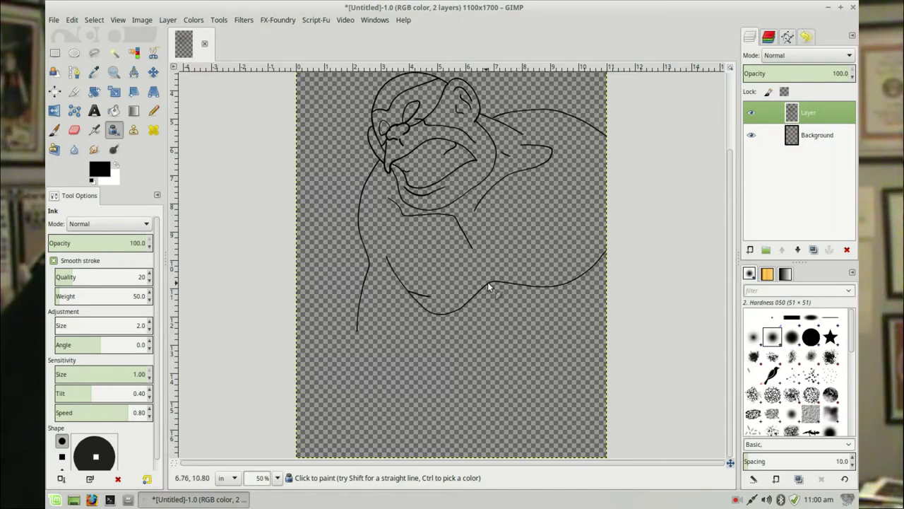
# Ink the forearm, lower arm edge, wrist outline and bottom edge of the hand
pyautogui.moveTo(491, 284); pyautogui.dragTo(544, 268)
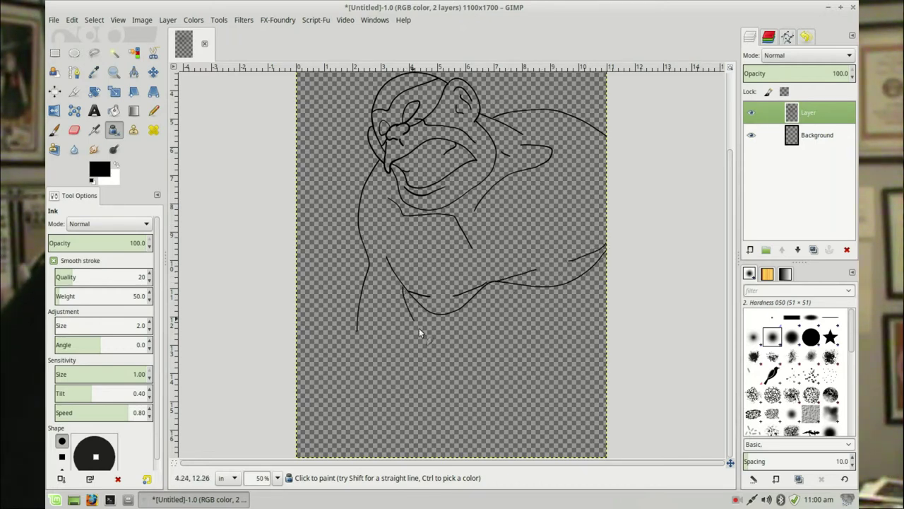
pyautogui.moveTo(465, 352)
pyautogui.mouseDown()
pyautogui.moveTo(474, 324)
pyautogui.moveTo(504, 308)
pyautogui.moveTo(586, 313)
pyautogui.moveTo(609, 297)
pyautogui.mouseUp()
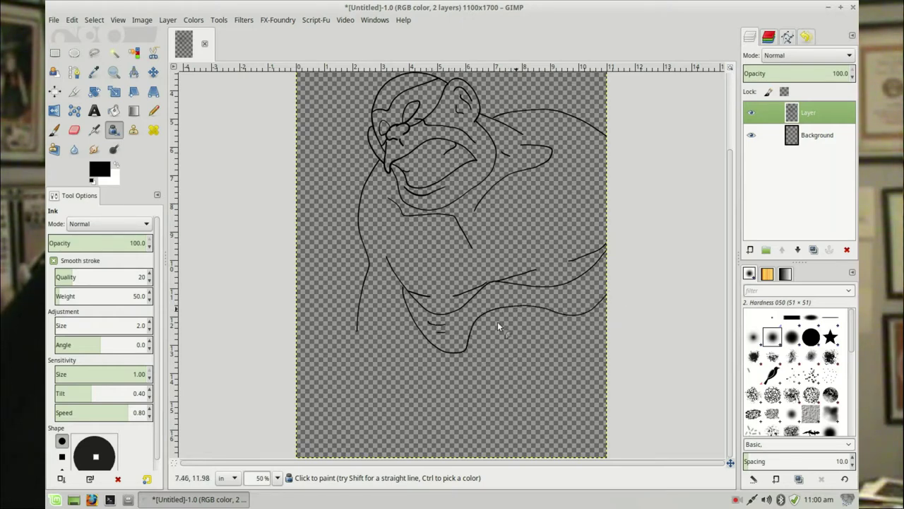
pyautogui.moveTo(465, 350)
pyautogui.mouseDown()
pyautogui.moveTo(482, 391)
pyautogui.moveTo(558, 381)
pyautogui.moveTo(605, 368)
pyautogui.mouseUp()
pyautogui.moveTo(463, 387); pyautogui.dragTo(462, 393)
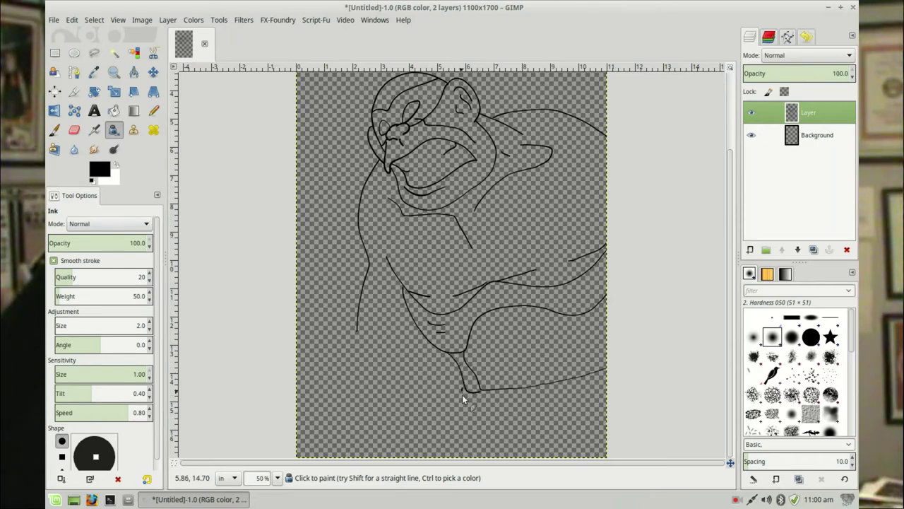
pyautogui.moveTo(471, 427); pyautogui.dragTo(606, 425)
# Zoom into the arm line junction, erase the stray ink stub, and zoom back out
pyautogui.click(114, 73)
pyautogui.moveTo(498, 406); pyautogui.dragTo(499, 405)
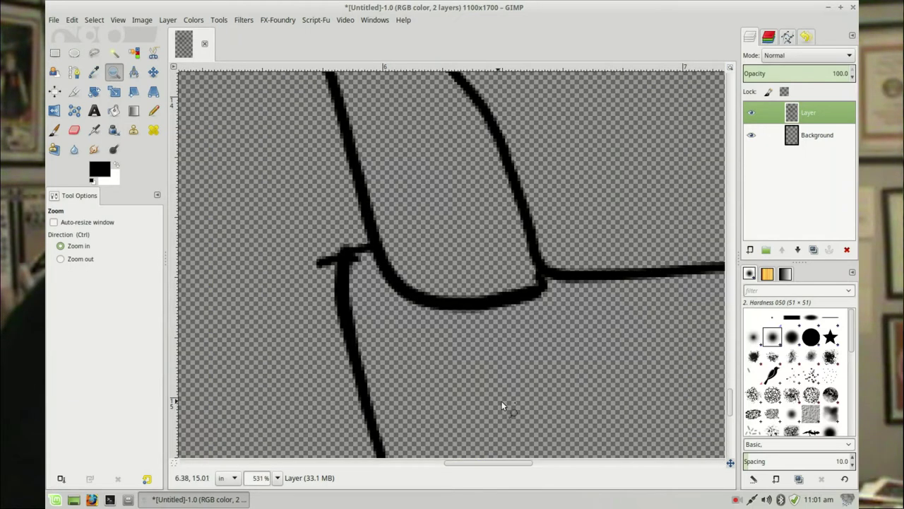
pyautogui.click(74, 130)
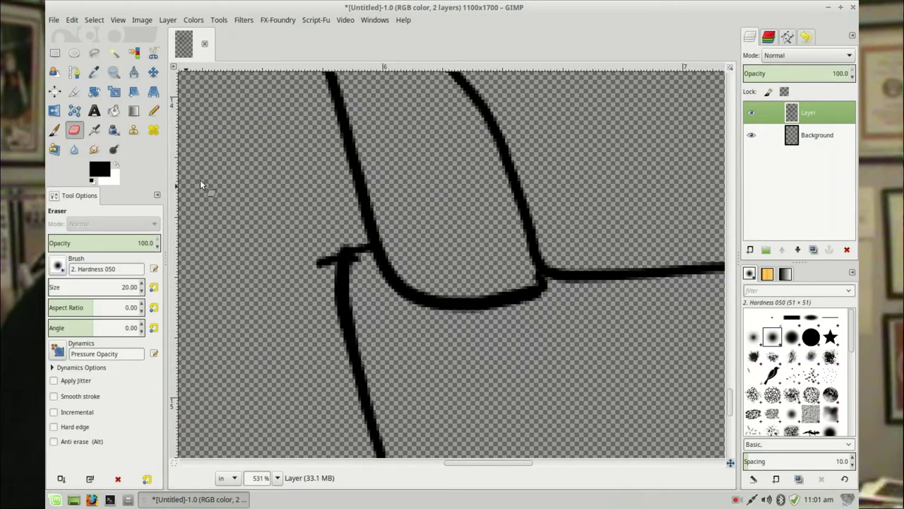
pyautogui.click(306, 253)
pyautogui.click(54, 53)
pyautogui.click(113, 130)
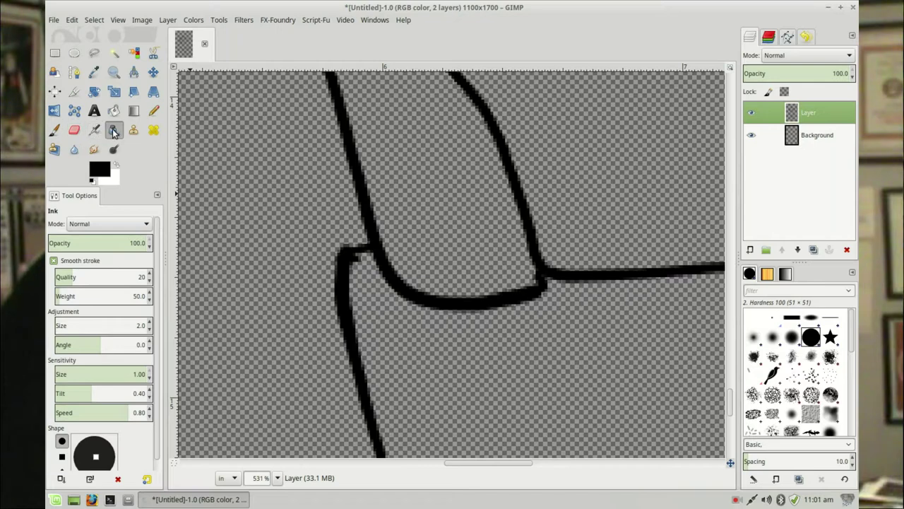
pyautogui.press('-')
pyautogui.press('-')
pyautogui.press('-')
pyautogui.press('-')
pyautogui.press('-')
pyautogui.press('-')
pyautogui.press('-')
pyautogui.press('-')
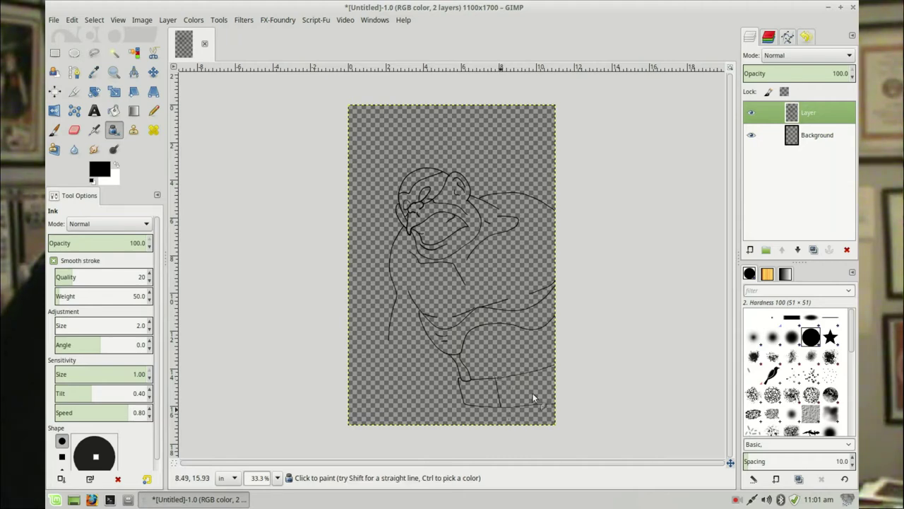
# Ink a short vertical line on the lower hand and a short stroke near the bottom-left
pyautogui.moveTo(529, 370); pyautogui.dragTo(537, 406)
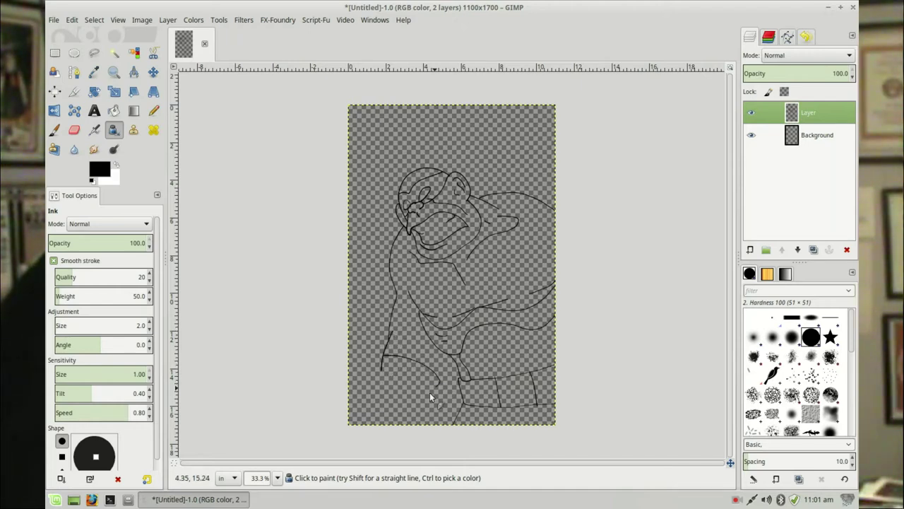
pyautogui.moveTo(387, 402); pyautogui.dragTo(394, 413)
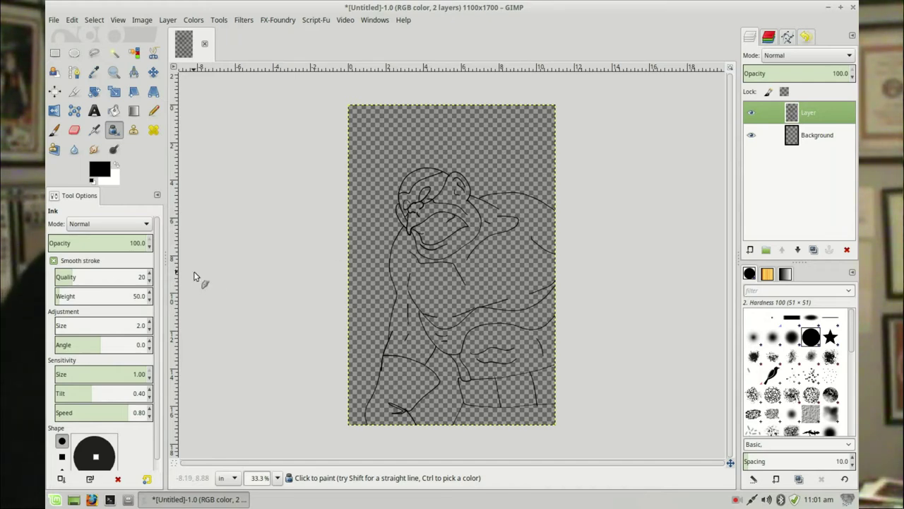
pyautogui.click(113, 72)
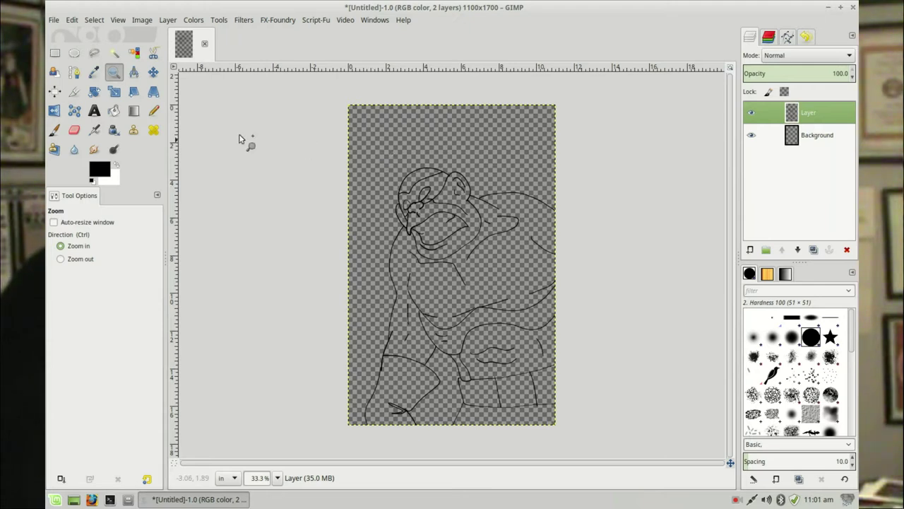
pyautogui.click(113, 130)
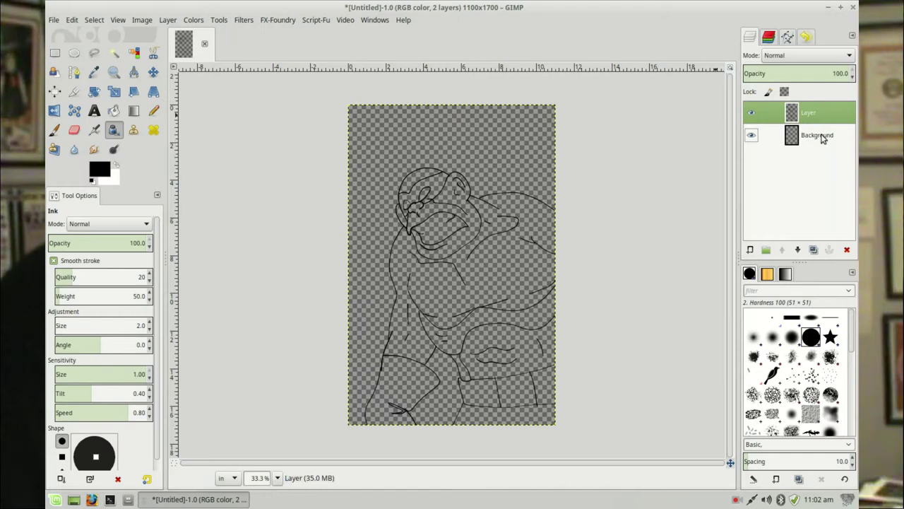
# Toggle the line-art layer's visibility to check the drawing, then begin a new layer
pyautogui.click(752, 115)
pyautogui.click(751, 114)
pyautogui.click(752, 114)
pyautogui.click(752, 114)
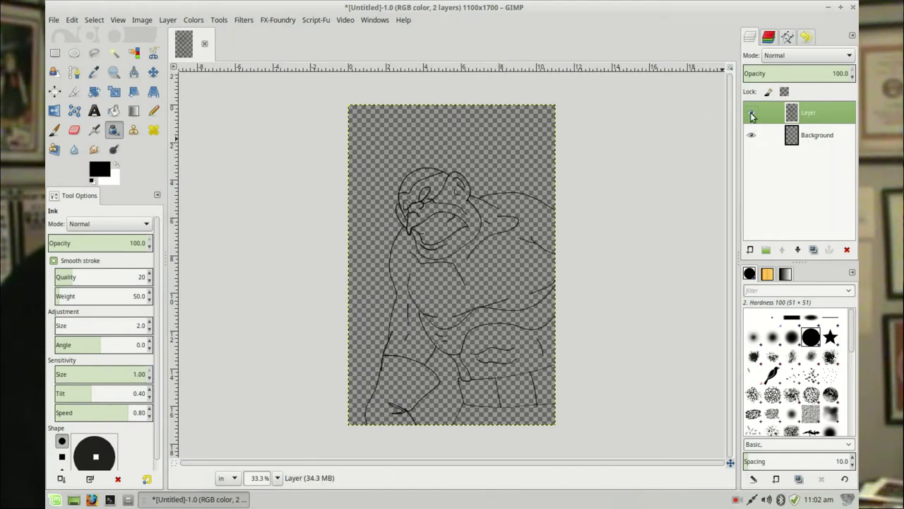
pyautogui.click(750, 250)
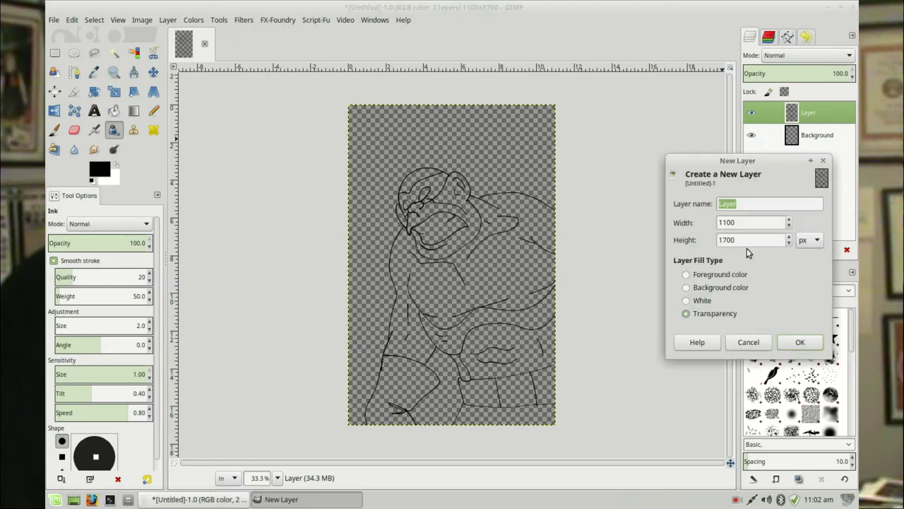
# Add transparent Layer #1 and move it beneath the line-art layer
pyautogui.click(789, 342)
pyautogui.click(797, 251)
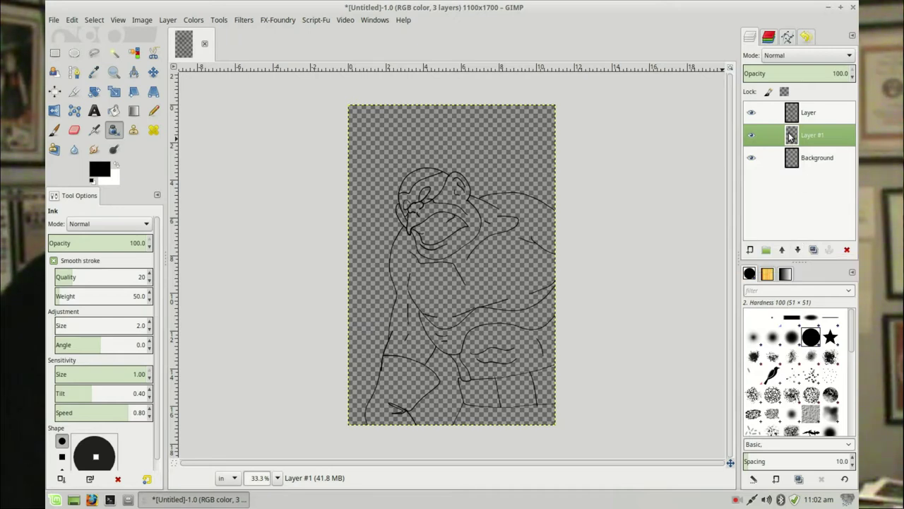
pyautogui.click(752, 113)
pyautogui.click(751, 113)
pyautogui.click(752, 113)
pyautogui.click(752, 113)
# Select the ape's hat region with Fuzzy Select on the line-art layer
pyautogui.click(792, 115)
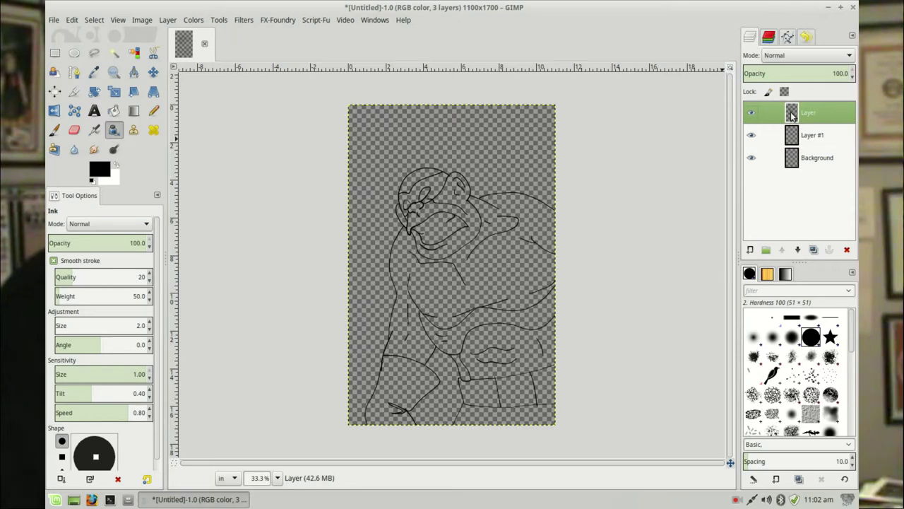
pyautogui.click(113, 53)
pyautogui.click(412, 198)
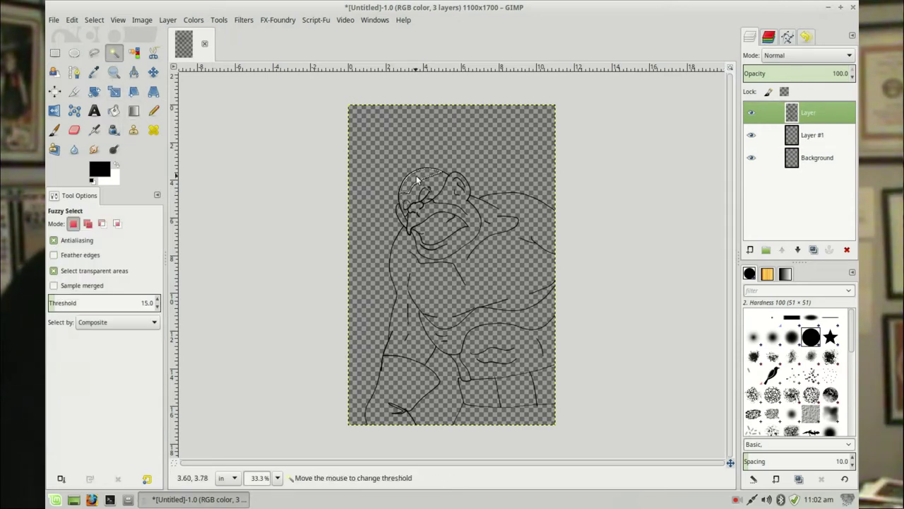
# Add the face, hat, torso, chest and arm regions to the selection
pyautogui.keyDown('shift'); pyautogui.click(440, 212); pyautogui.keyUp('shift')
pyautogui.keyDown('shift'); pyautogui.click(404, 210); pyautogui.keyUp('shift')
pyautogui.keyDown('shift'); pyautogui.click(403, 262); pyautogui.keyUp('shift')
pyautogui.keyDown('shift'); pyautogui.click(466, 373); pyautogui.keyUp('shift')
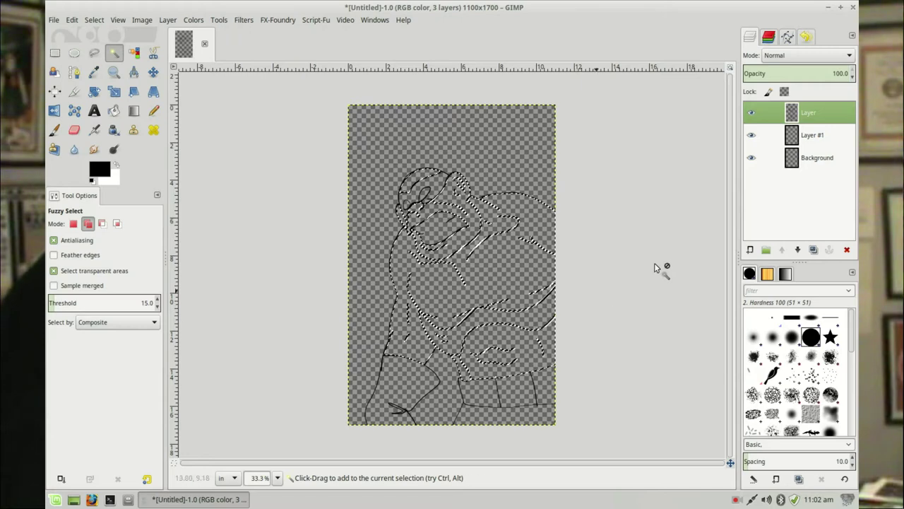
# On Layer #1, grow the selection by 1 px and zoom in on the arm area
pyautogui.click(792, 139)
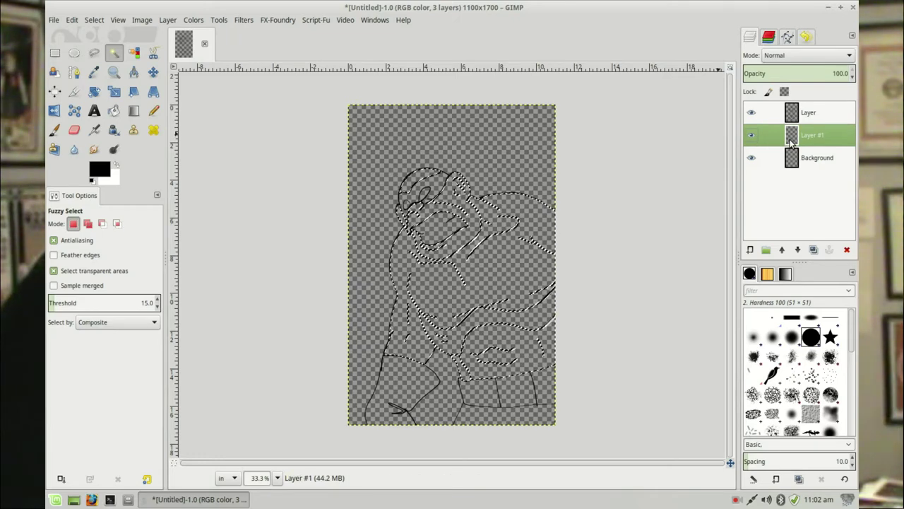
pyautogui.click(95, 23)
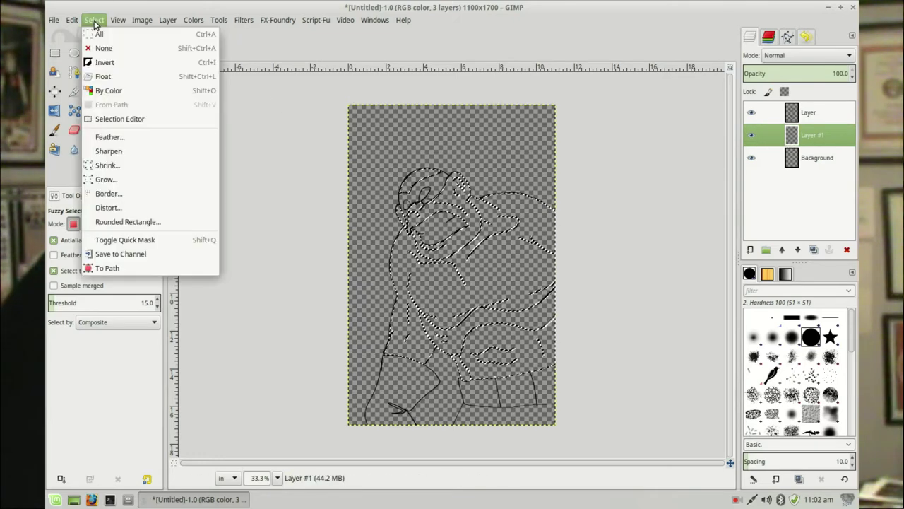
pyautogui.click(121, 180)
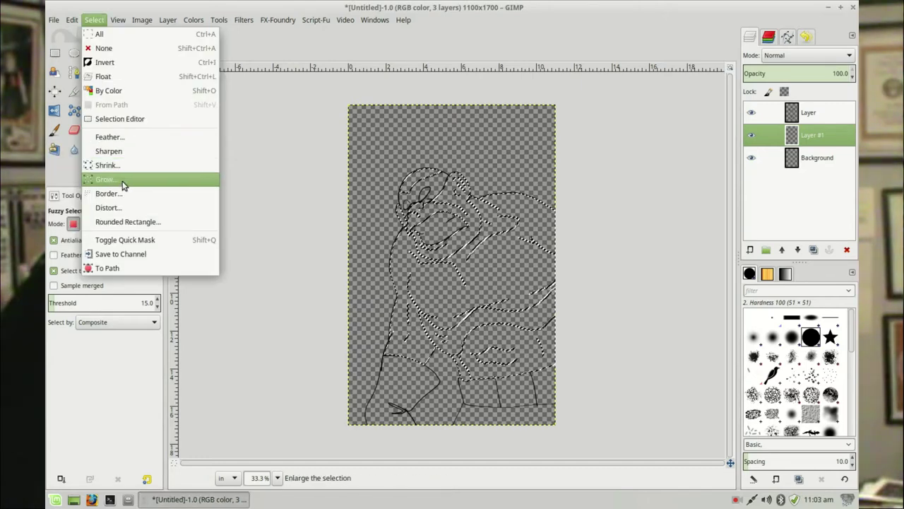
pyautogui.click(121, 181)
pyautogui.click(168, 188)
pyautogui.click(176, 172)
pyautogui.click(166, 222)
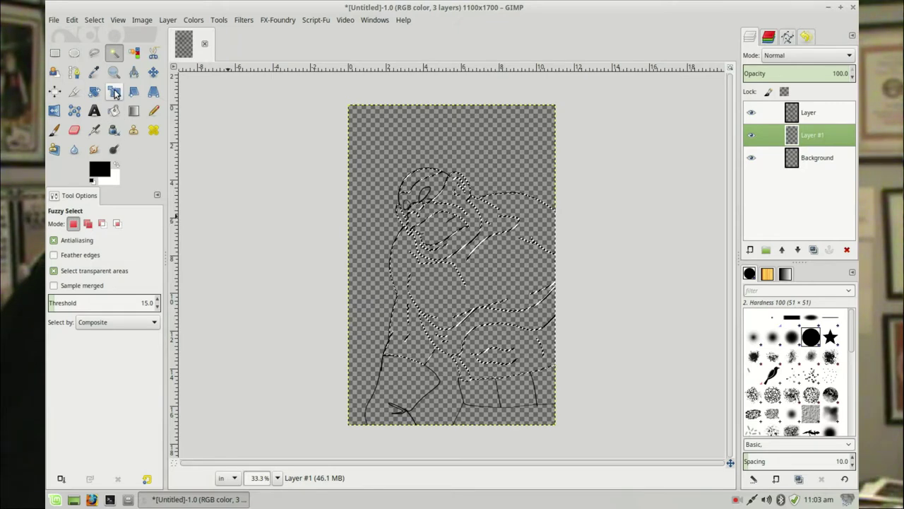
pyautogui.press('z')
pyautogui.moveTo(378, 226); pyautogui.dragTo(424, 270)
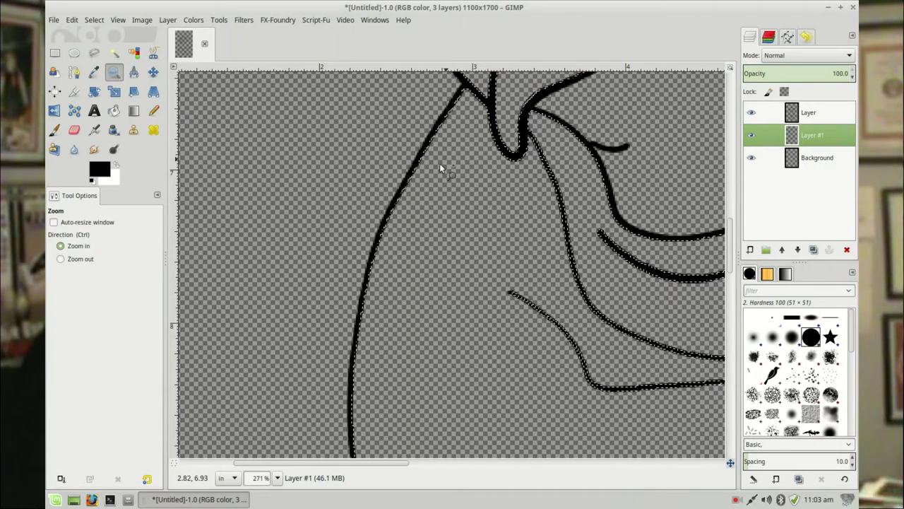
# Fill the selected body regions with bright purple and clear the selection
pyautogui.click(99, 169)
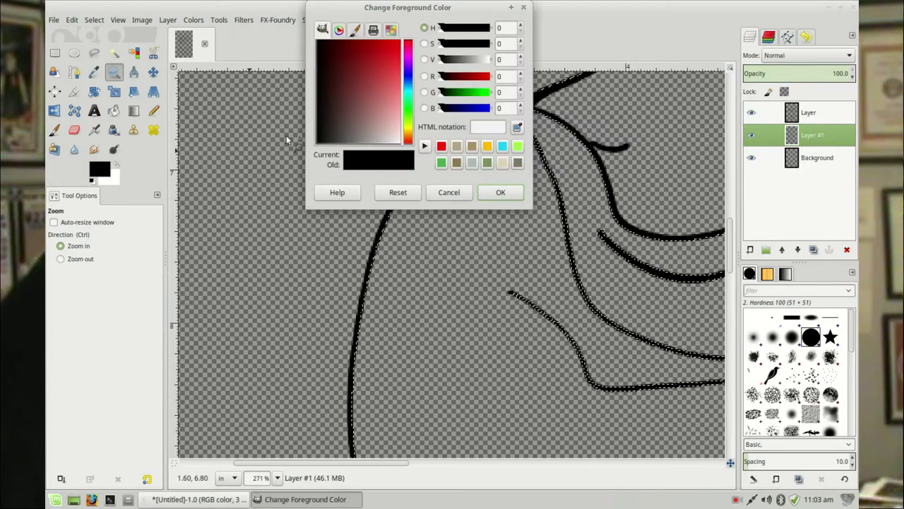
pyautogui.click(409, 62)
pyautogui.moveTo(398, 63); pyautogui.dragTo(400, 45)
pyautogui.click(500, 192)
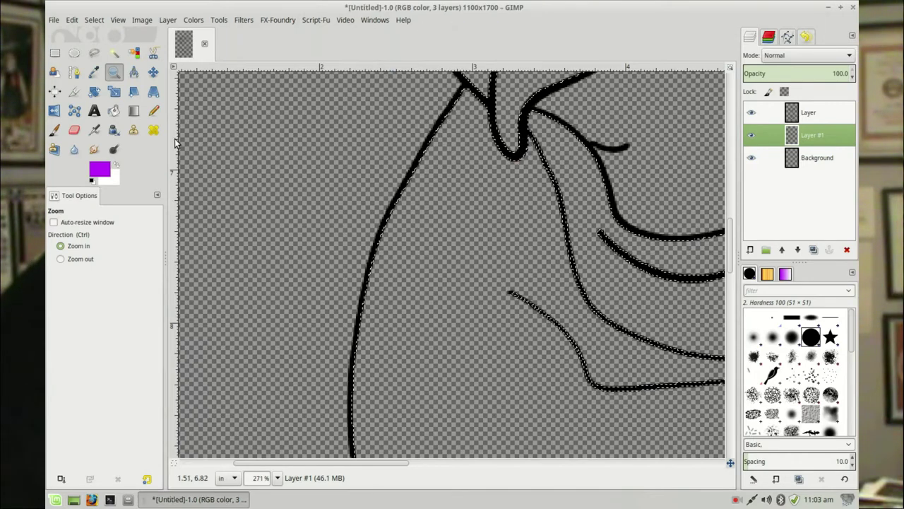
pyautogui.click(71, 20)
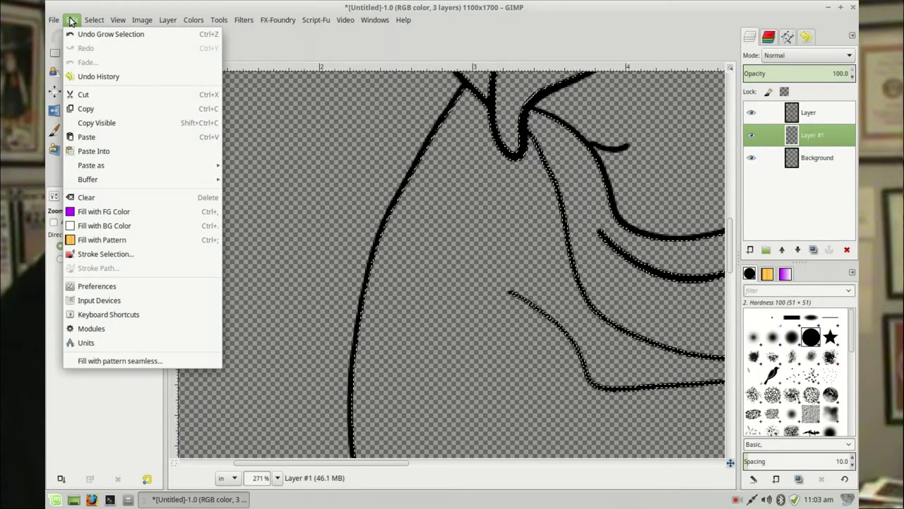
pyautogui.click(104, 209)
pyautogui.press('r')
pyautogui.click(260, 128)
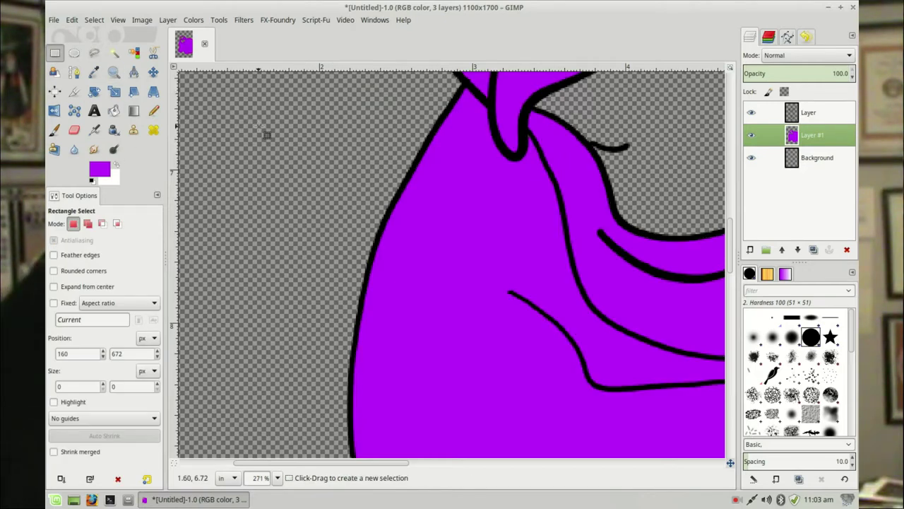
# Zoom in on the purple fill edge and toggle the line art to inspect it
pyautogui.click(114, 71)
pyautogui.moveTo(368, 192); pyautogui.dragTo(440, 228)
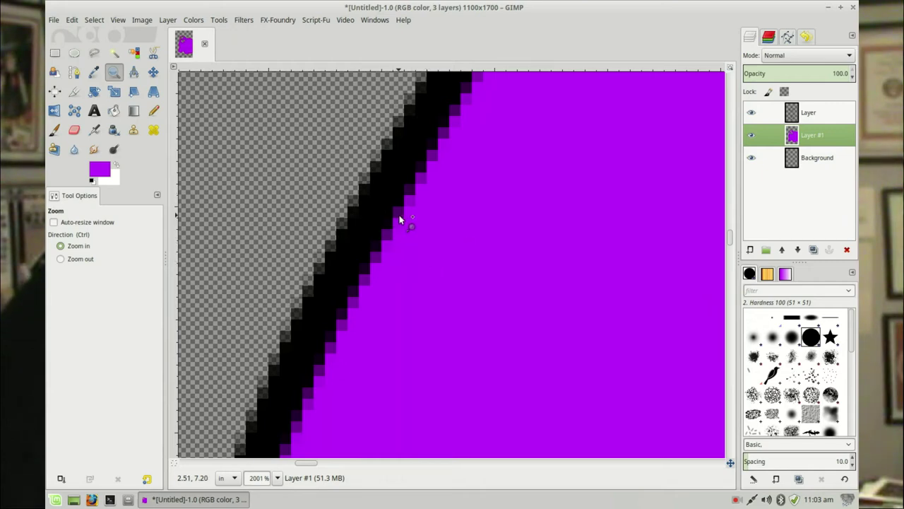
pyautogui.click(753, 115)
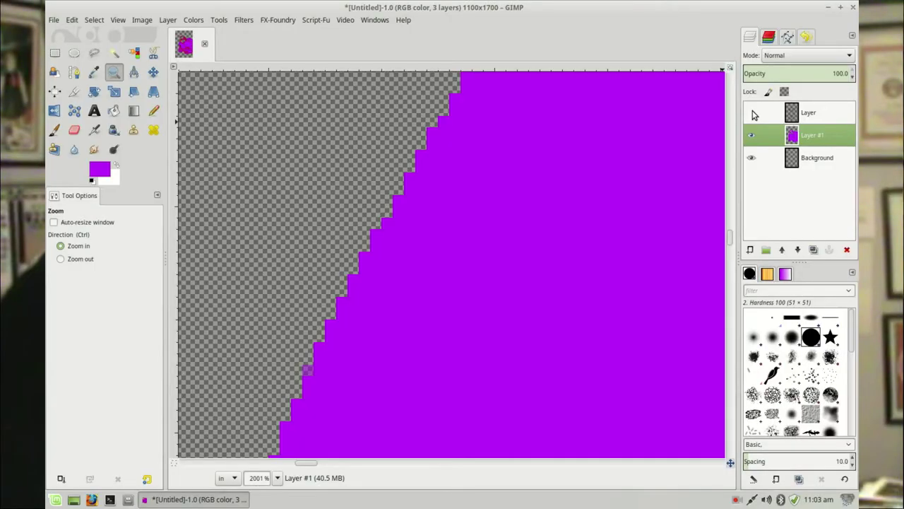
pyautogui.click(753, 115)
pyautogui.click(753, 116)
pyautogui.click(753, 115)
pyautogui.click(753, 115)
pyautogui.click(753, 115)
pyautogui.click(753, 115)
pyautogui.click(753, 115)
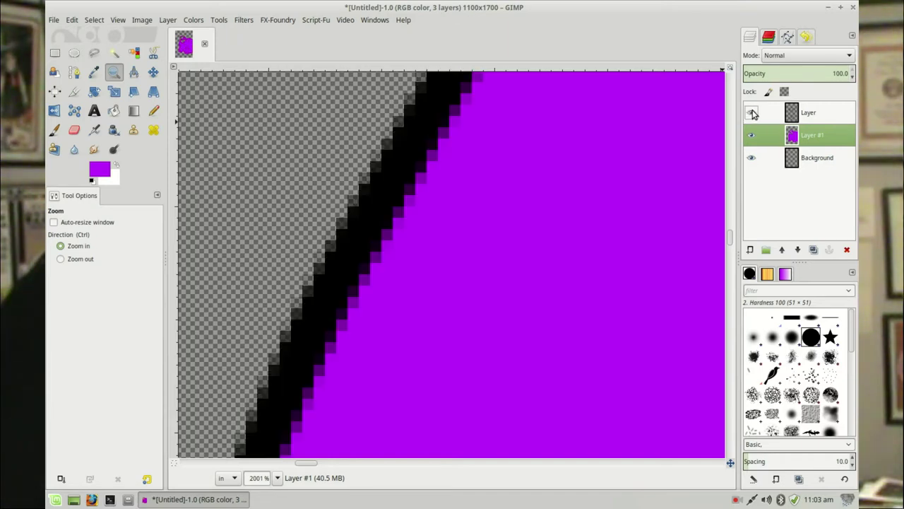
# Zoom back out to 33.3% and start a new layer
pyautogui.click(55, 53)
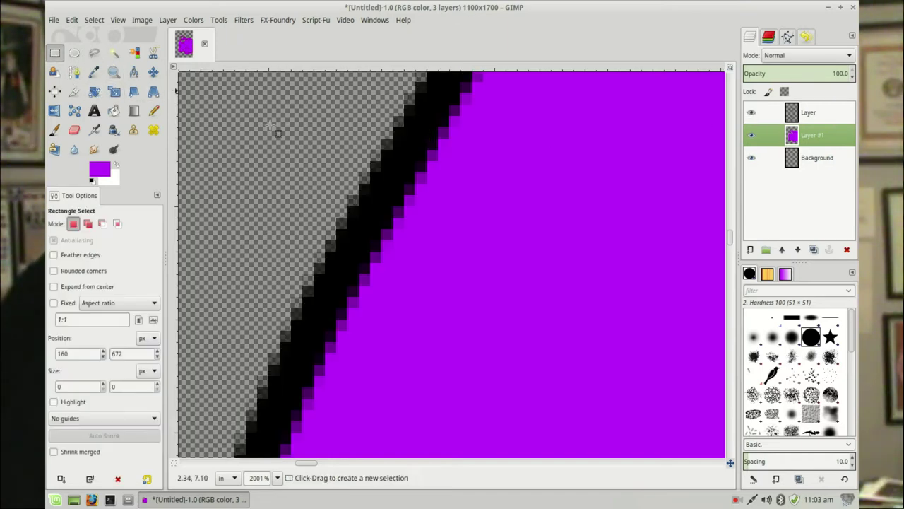
pyautogui.scroll(-10, 319, 153)
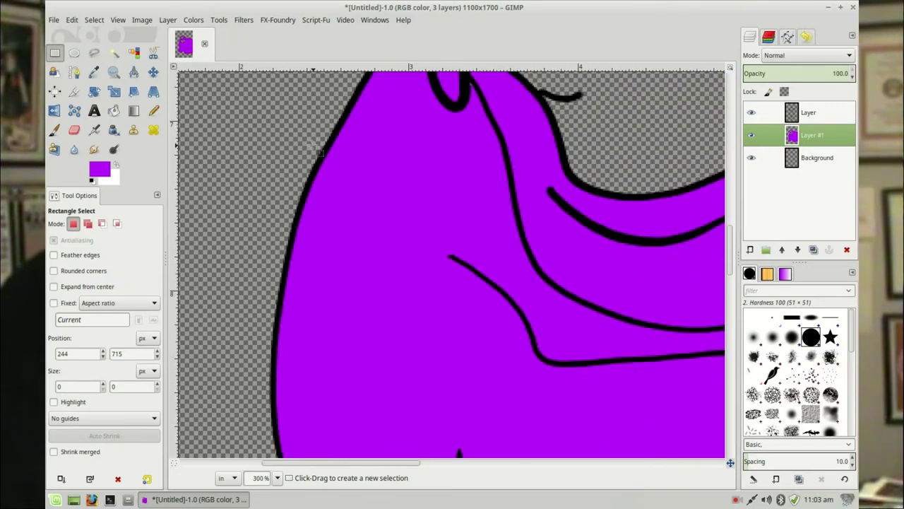
pyautogui.scroll(-1, 320, 153)
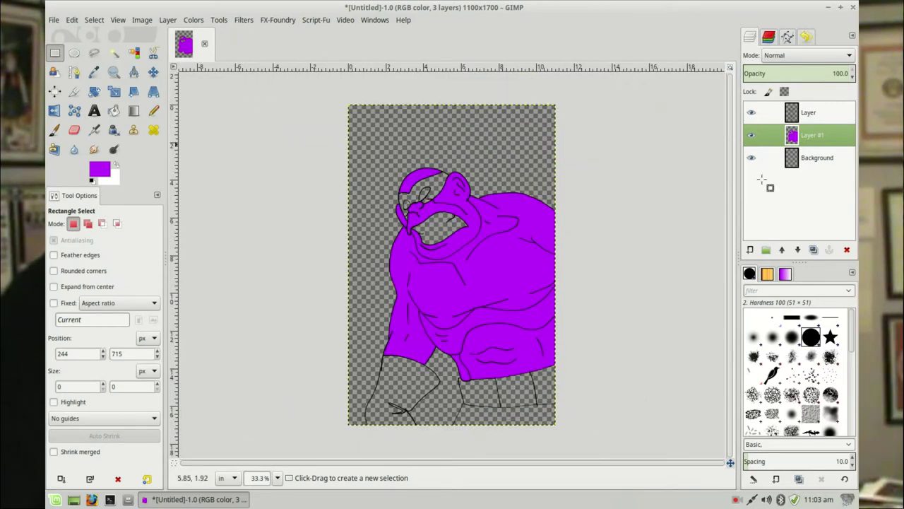
pyautogui.click(750, 250)
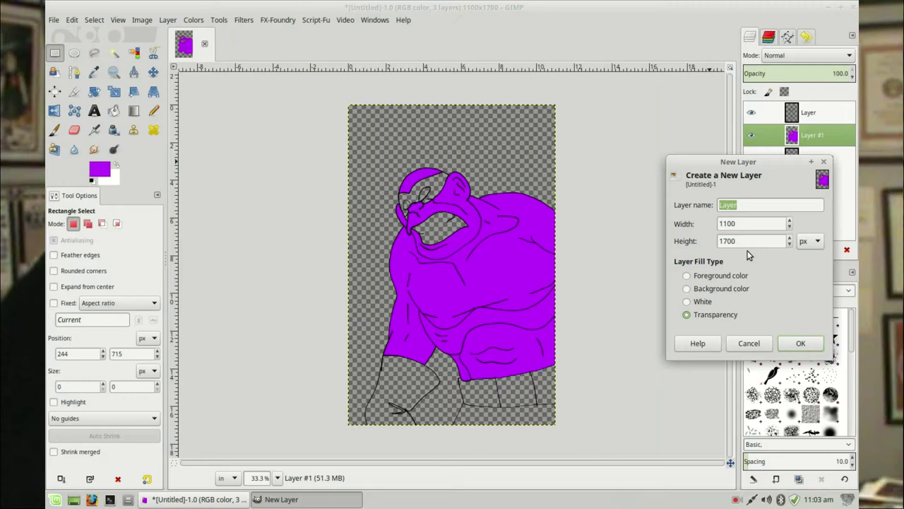
# Add Layer #2 and Fuzzy Select the eye, teeth and patch areas on the line art
pyautogui.click(797, 345)
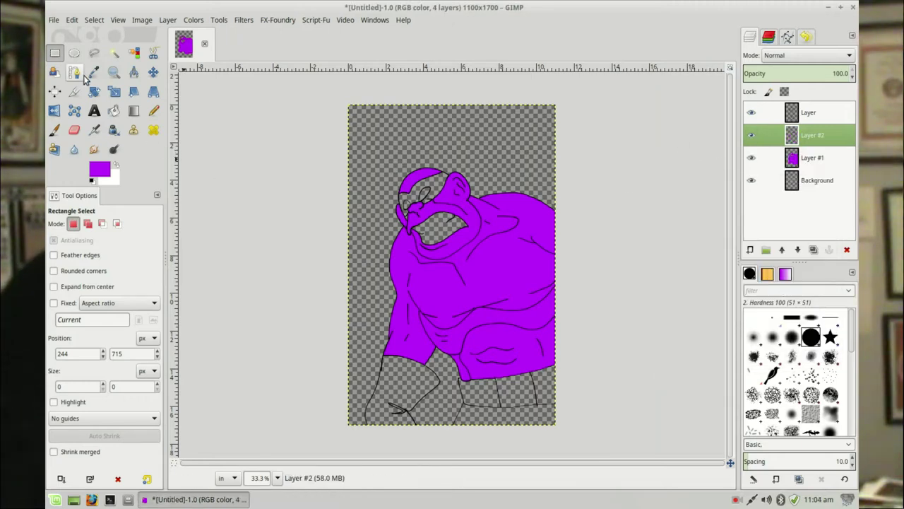
pyautogui.click(114, 54)
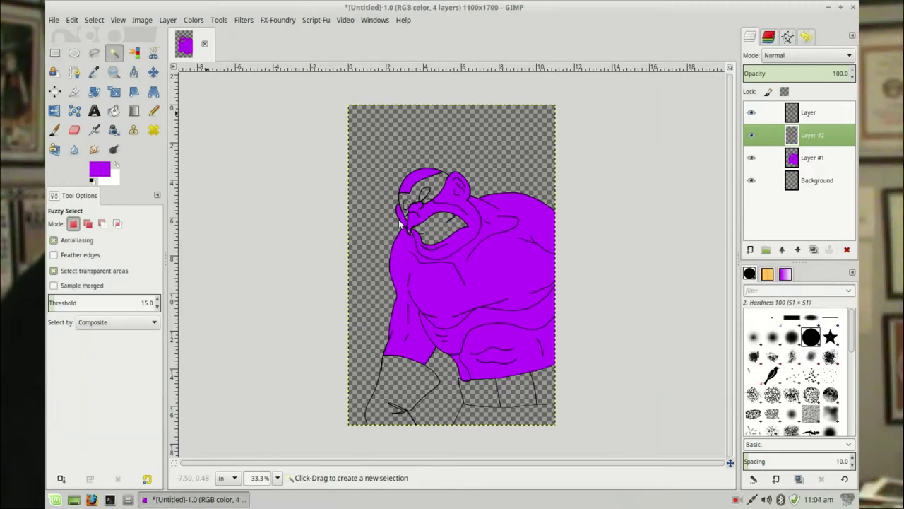
pyautogui.click(798, 115)
pyautogui.click(752, 113)
pyautogui.click(751, 113)
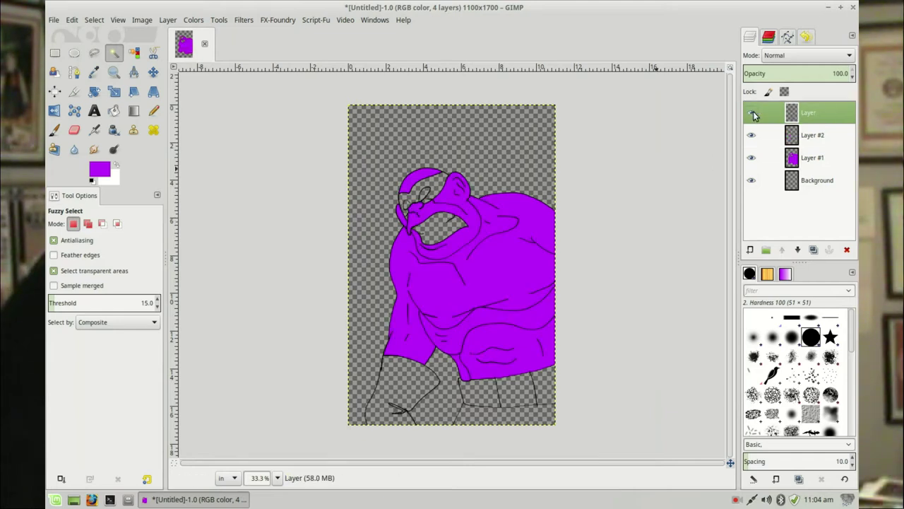
pyautogui.click(407, 205)
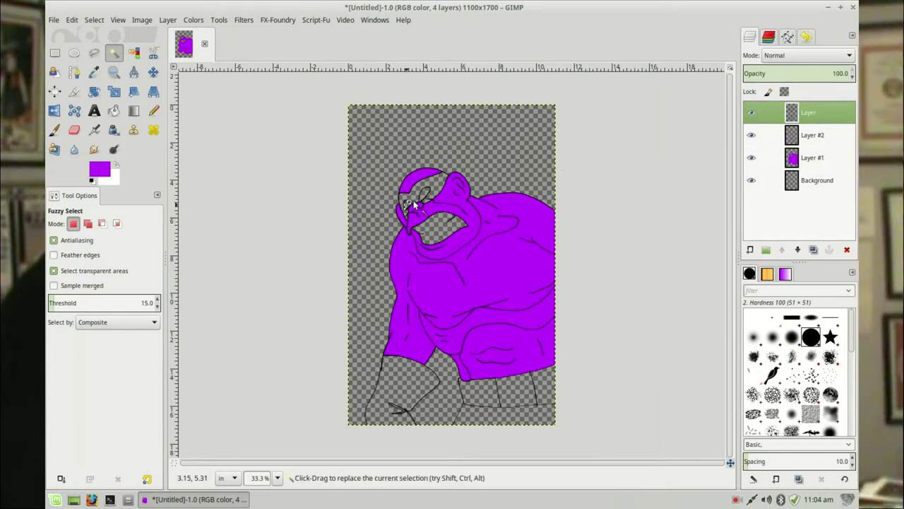
pyautogui.press('shift')
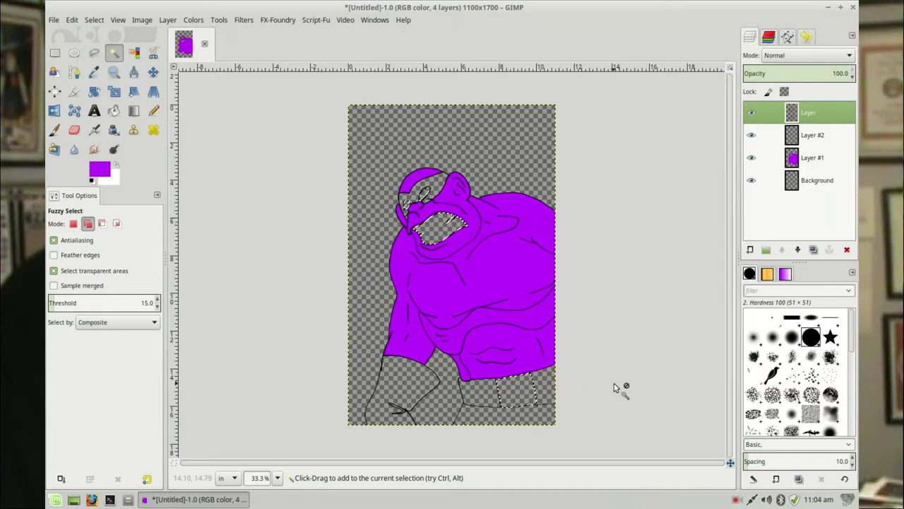
pyautogui.press('shift')
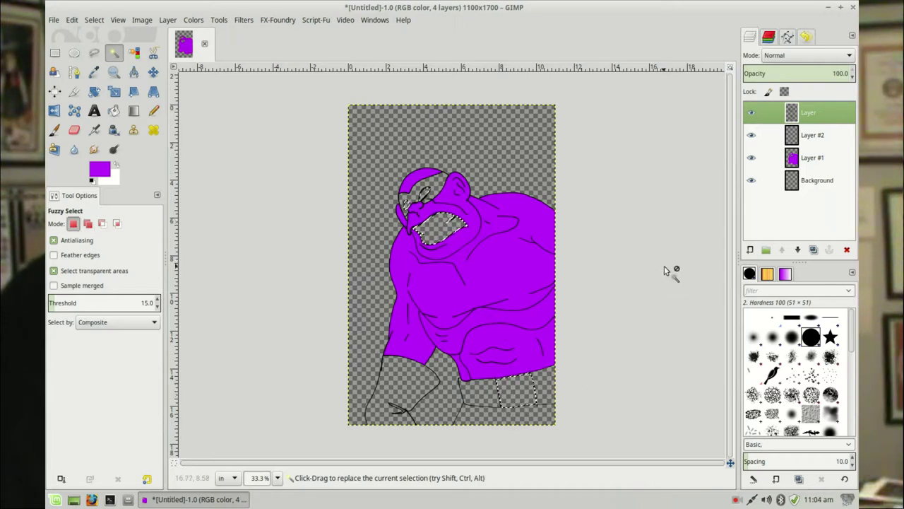
# On Layer #2, grow the selection by 0.010 in (1 px)
pyautogui.click(797, 139)
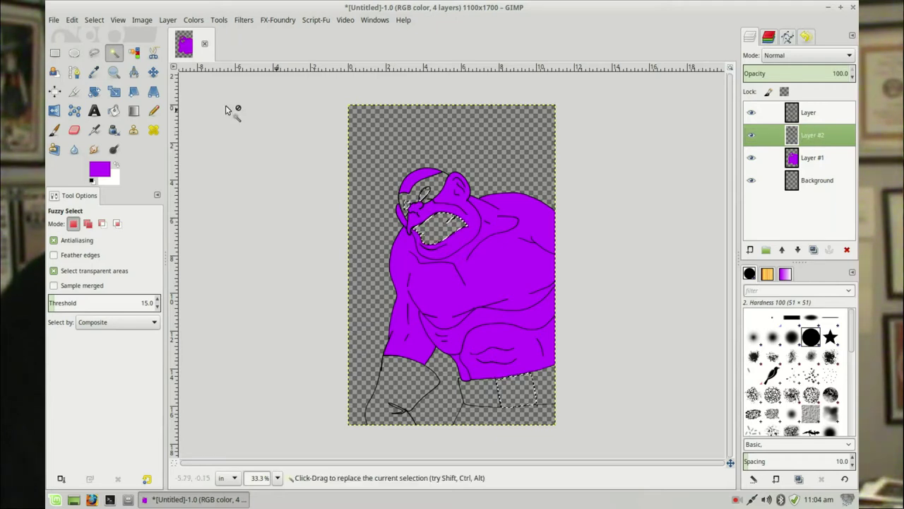
pyautogui.click(95, 20)
pyautogui.click(119, 179)
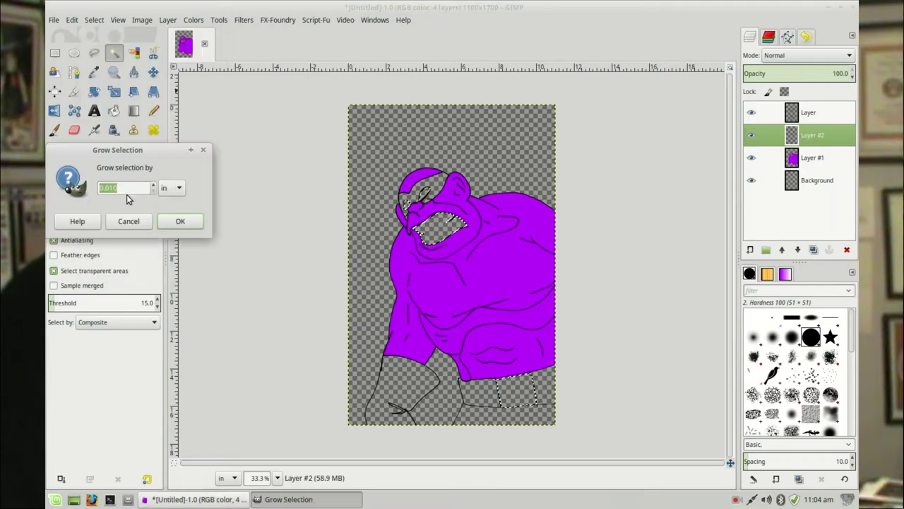
pyautogui.click(171, 187)
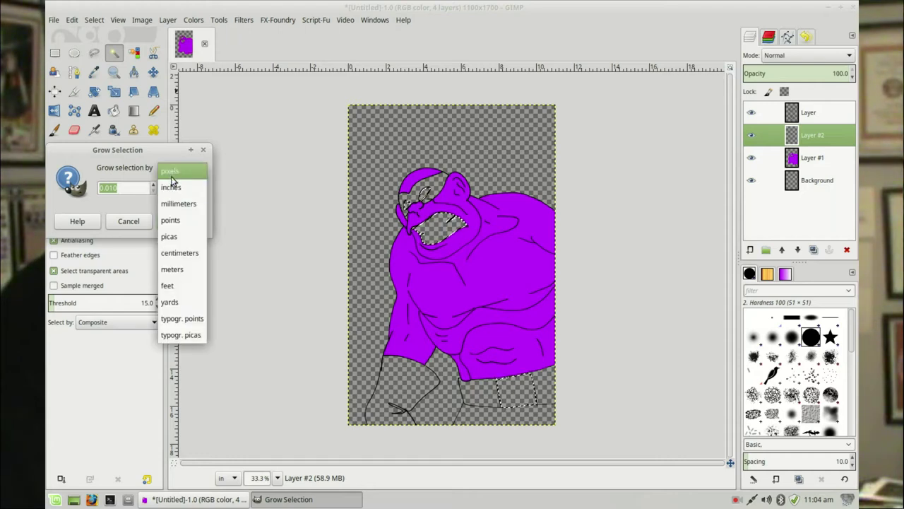
pyautogui.click(172, 172)
pyautogui.click(166, 190)
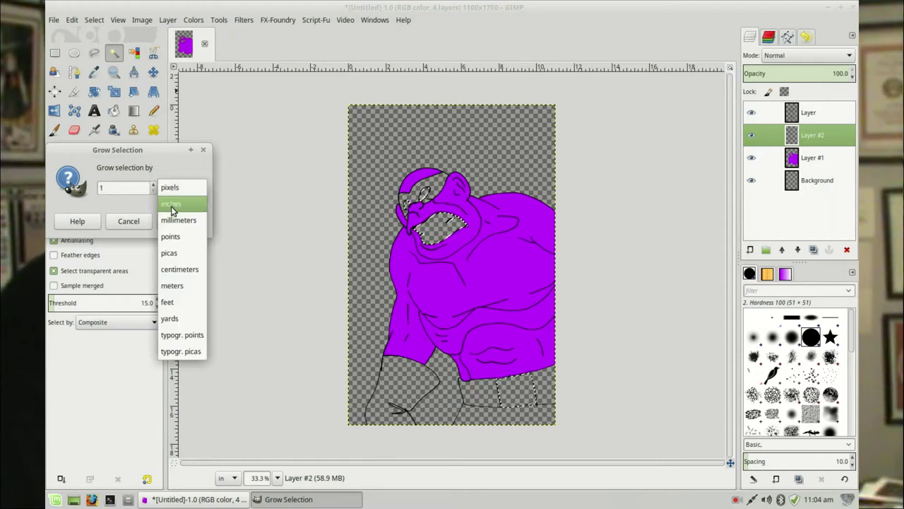
pyautogui.click(172, 204)
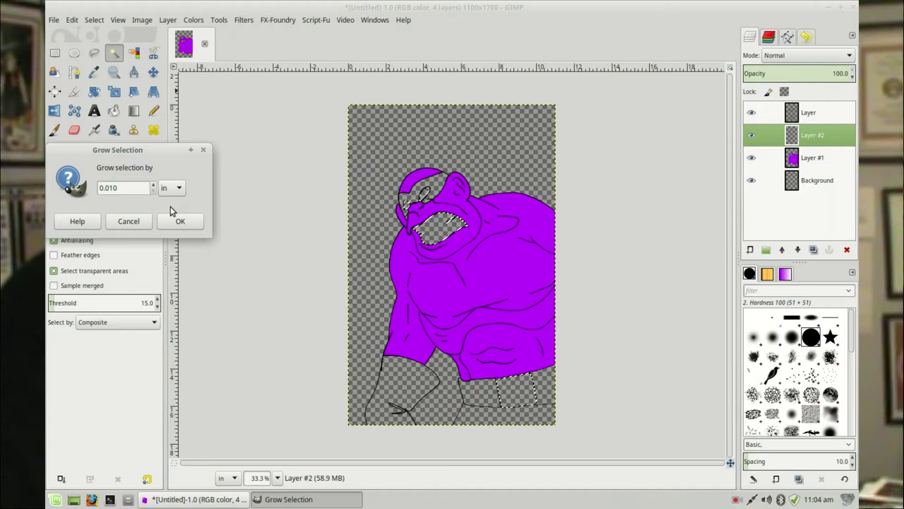
pyautogui.click(177, 223)
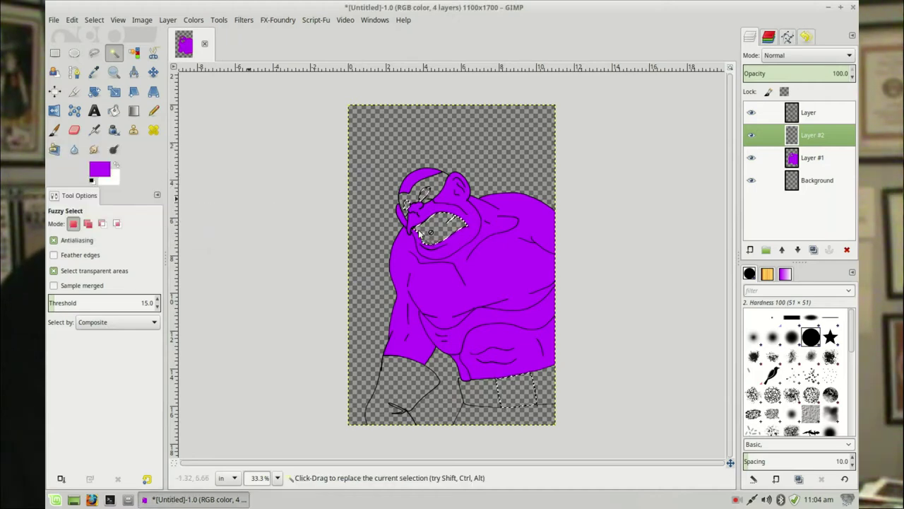
# Fill the selection with white, clear it, and reactivate the line-art layer
pyautogui.click(116, 165)
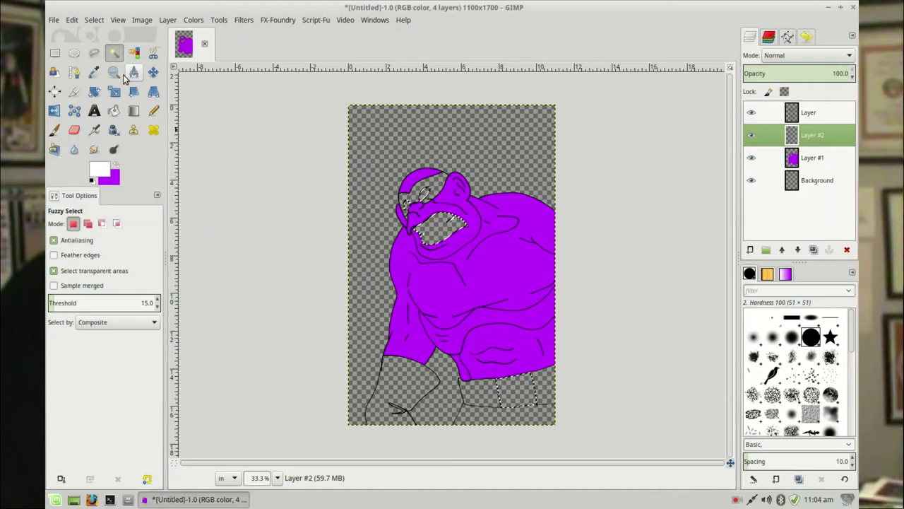
pyautogui.click(72, 20)
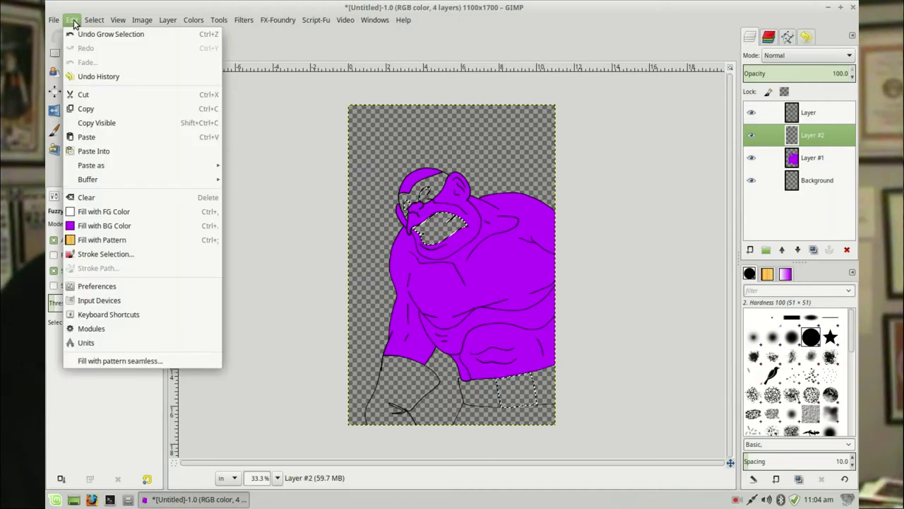
pyautogui.click(101, 209)
pyautogui.click(55, 53)
pyautogui.click(212, 137)
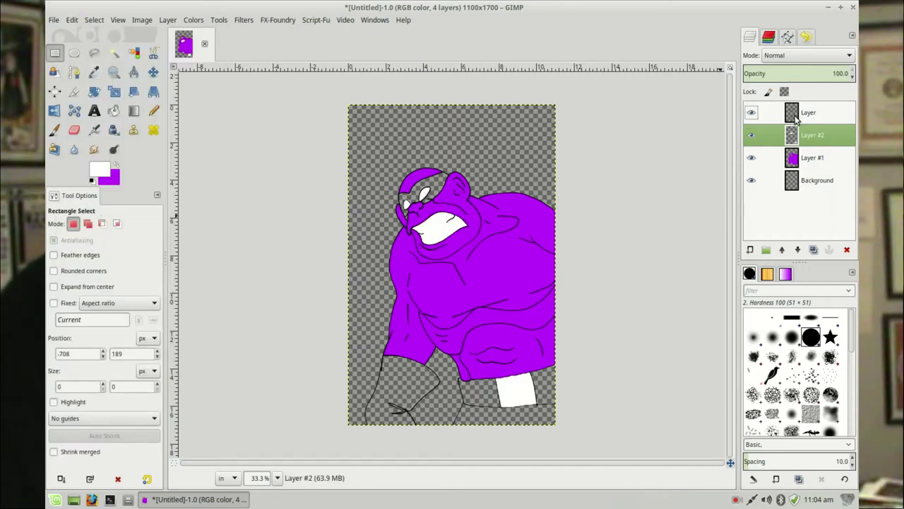
pyautogui.click(796, 118)
pyautogui.click(750, 250)
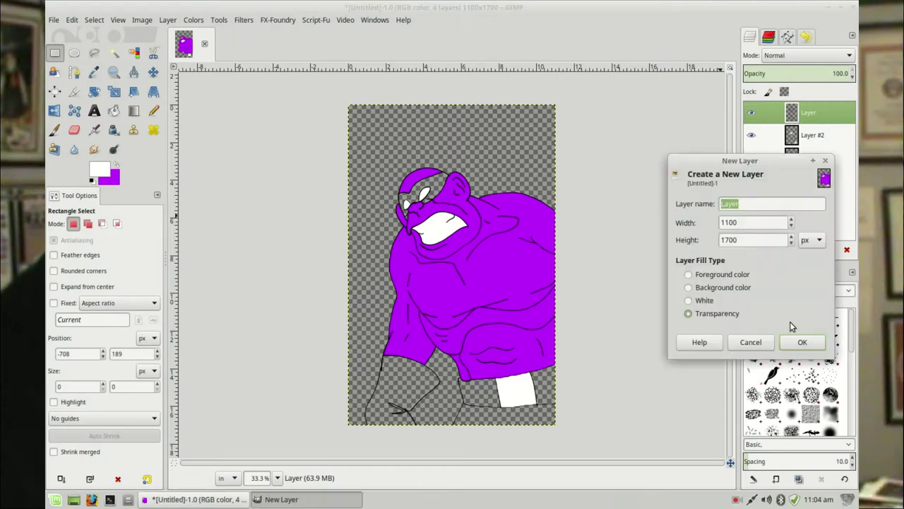
# Create transparent Layer #3, lower it beneath the line-art layer, and briefly toggle the line art's visibility
pyautogui.click(803, 342)
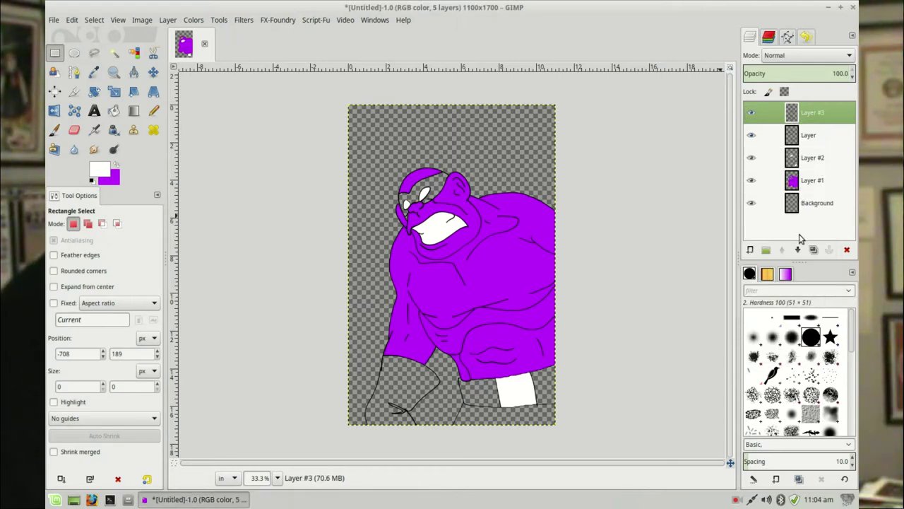
pyautogui.click(798, 249)
pyautogui.click(759, 113)
pyautogui.click(751, 113)
pyautogui.click(751, 113)
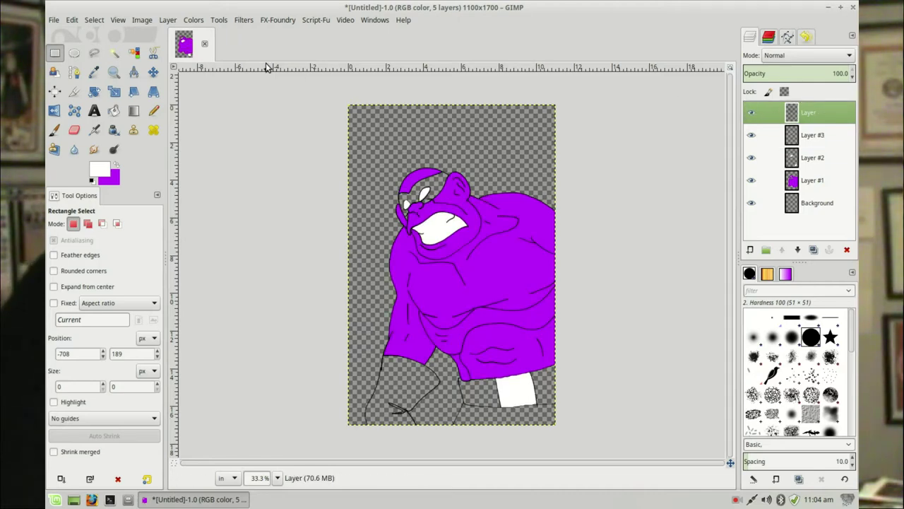
pyautogui.click(52, 20)
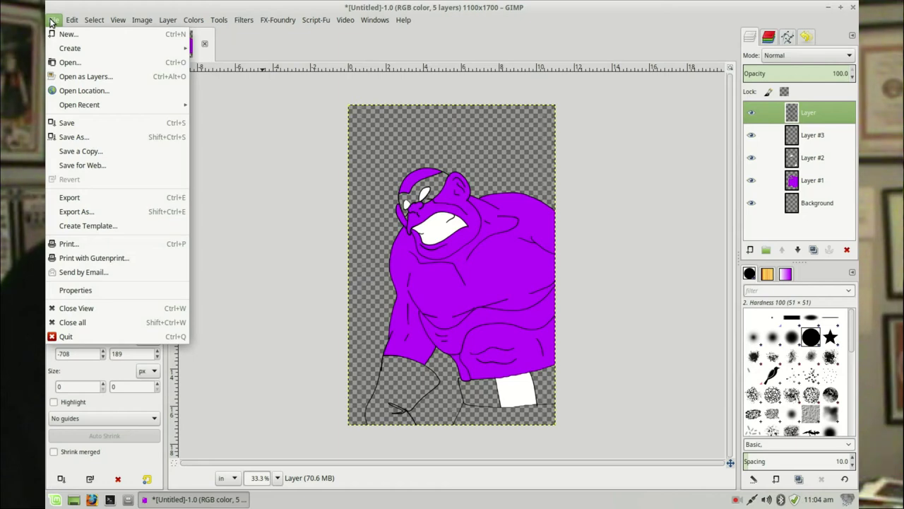
# Save As 'purple ape.xcf' into the Pictures folder chosen under Places
pyautogui.click(96, 139)
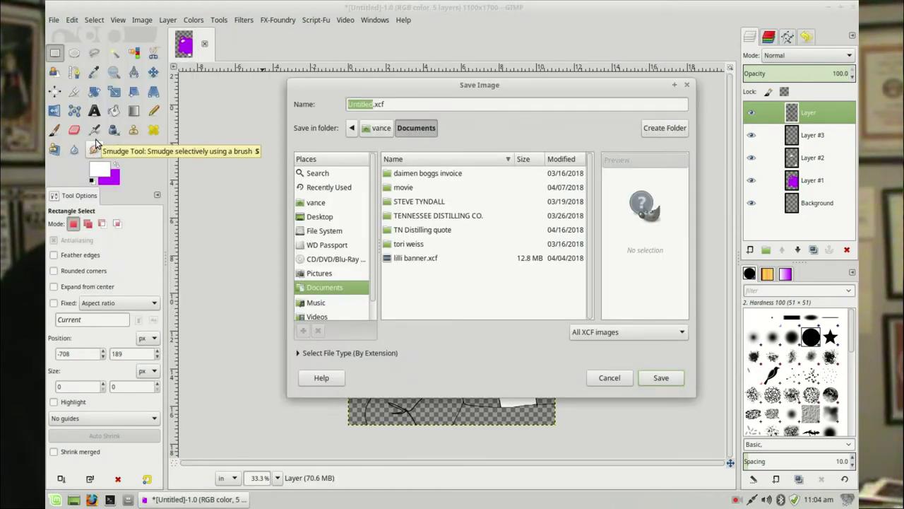
pyautogui.click(326, 275)
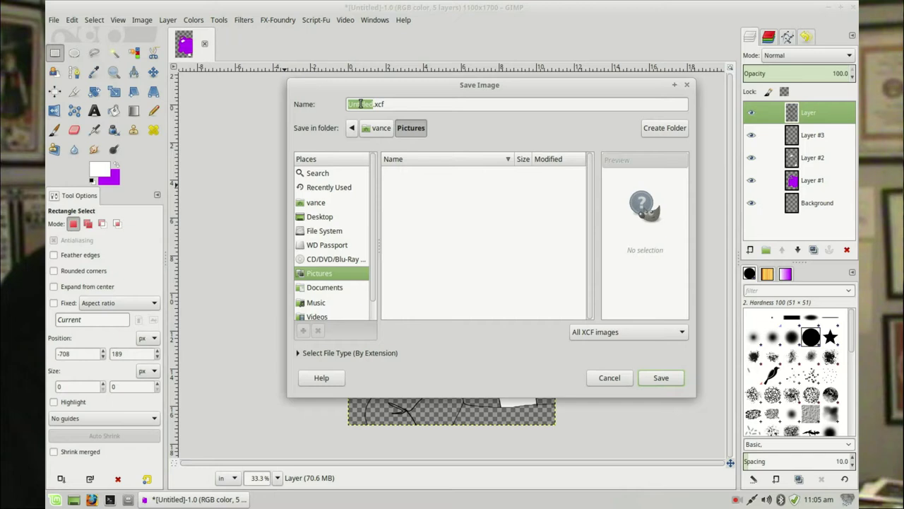
pyautogui.write('purple ape')
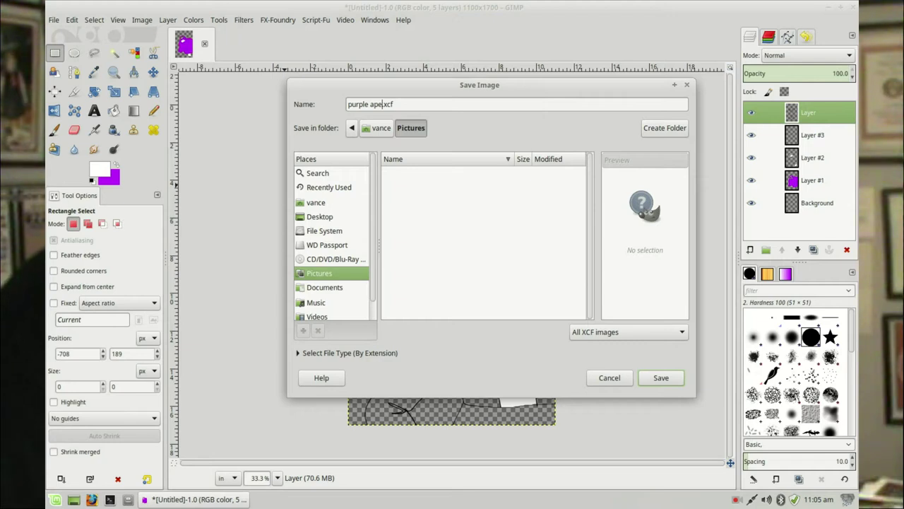
pyautogui.click(656, 382)
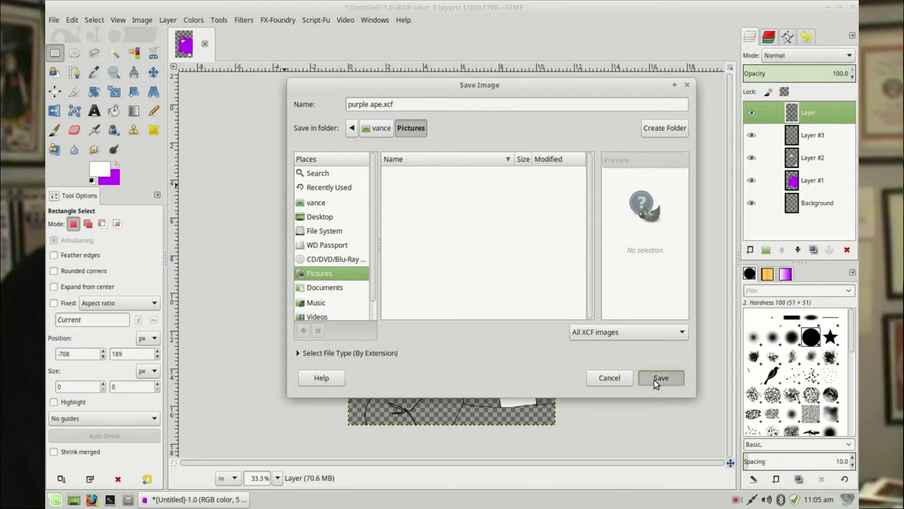
pyautogui.click(55, 21)
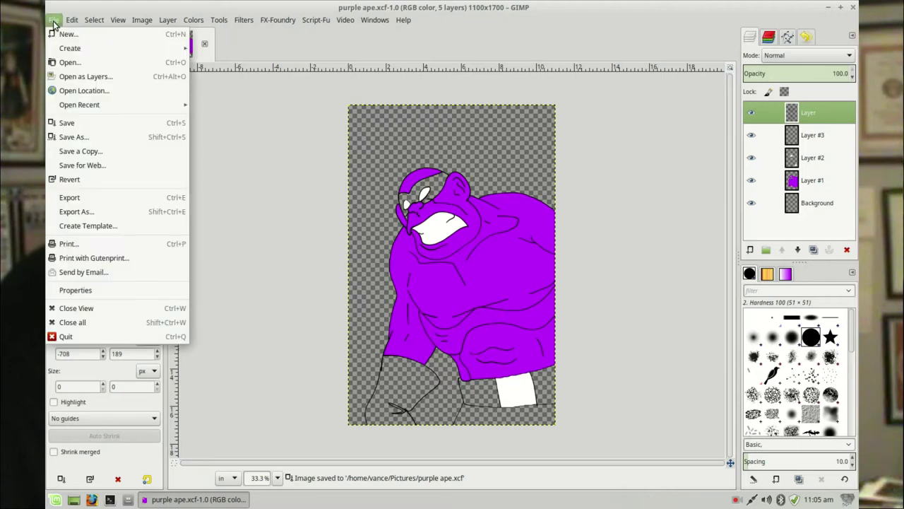
# Start exporting the image and change the file name's extension from png to psd
pyautogui.click(93, 209)
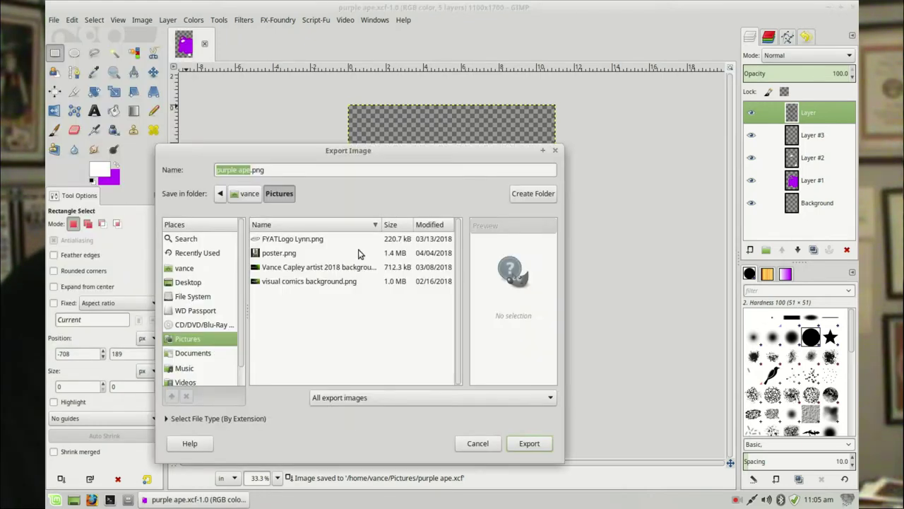
pyautogui.click(277, 170)
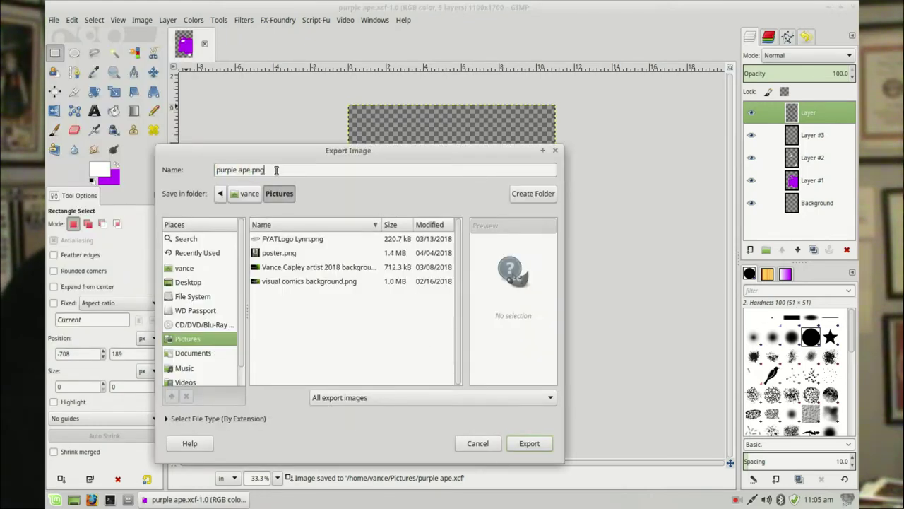
pyautogui.press('BackSpace')
pyautogui.press('BackSpace')
pyautogui.write('sd')
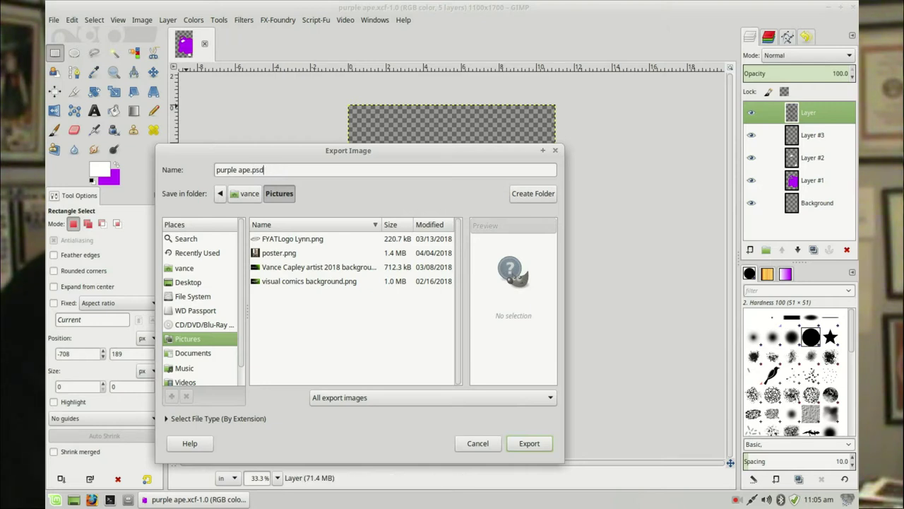
# Browse the file-type list, close it, and cancel the Export Image dialog
pyautogui.click(495, 400)
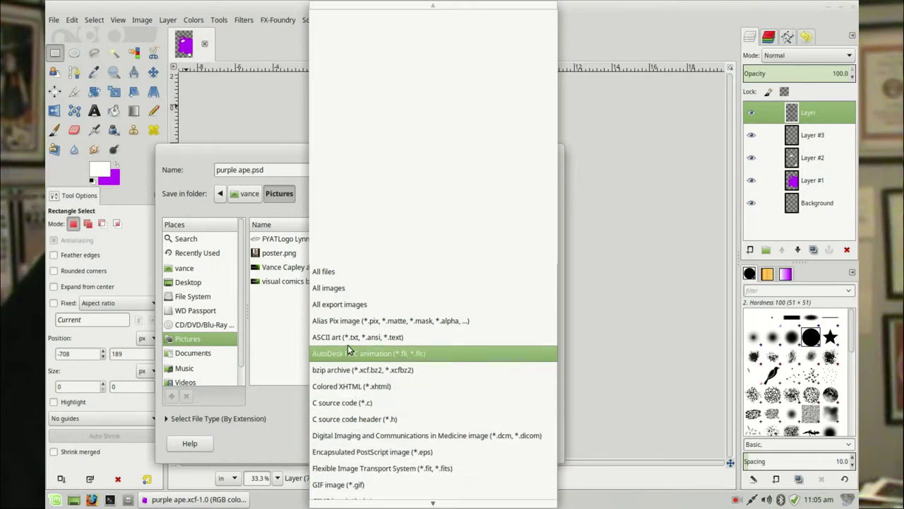
pyautogui.scroll(-5, 348, 345)
pyautogui.scroll(-5, 350, 346)
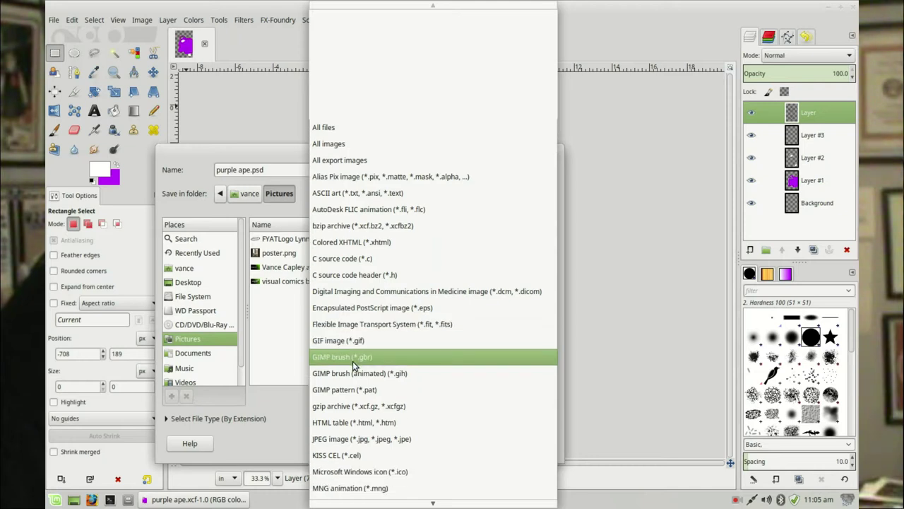
pyautogui.scroll(-6, 352, 361)
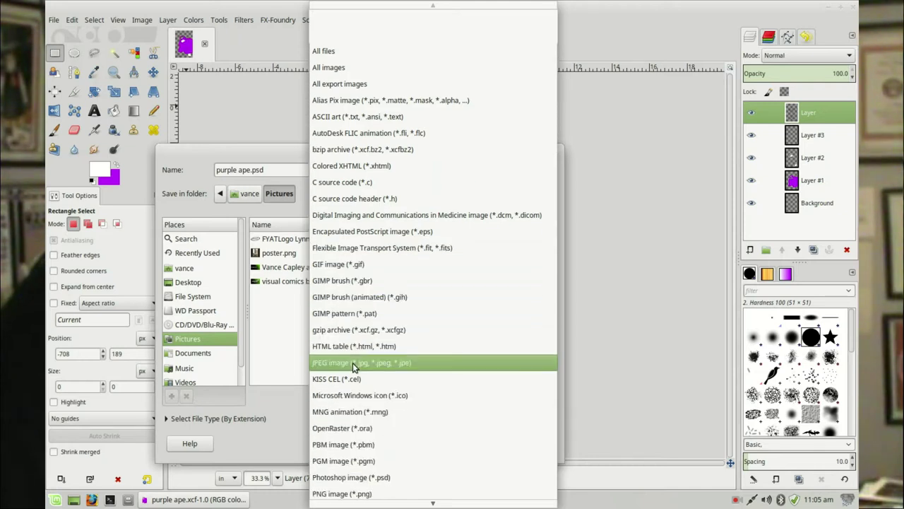
pyautogui.scroll(-2, 354, 370)
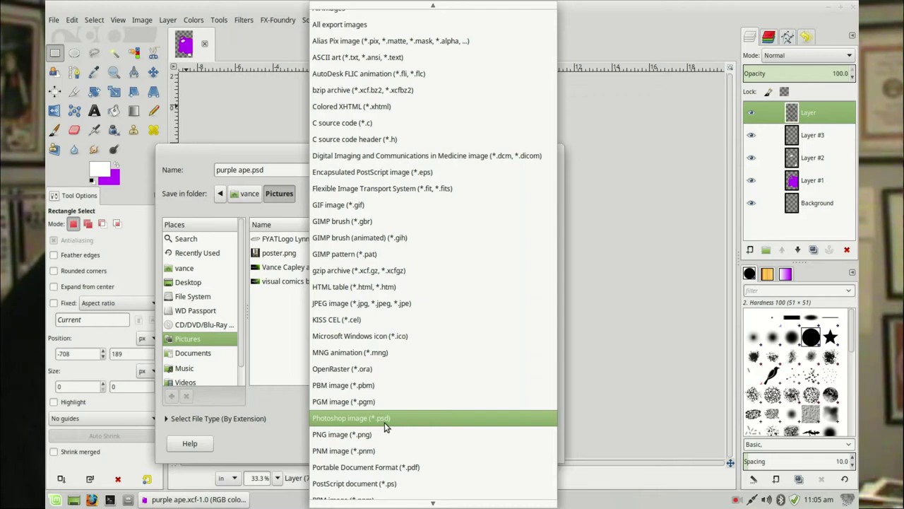
pyautogui.click(631, 304)
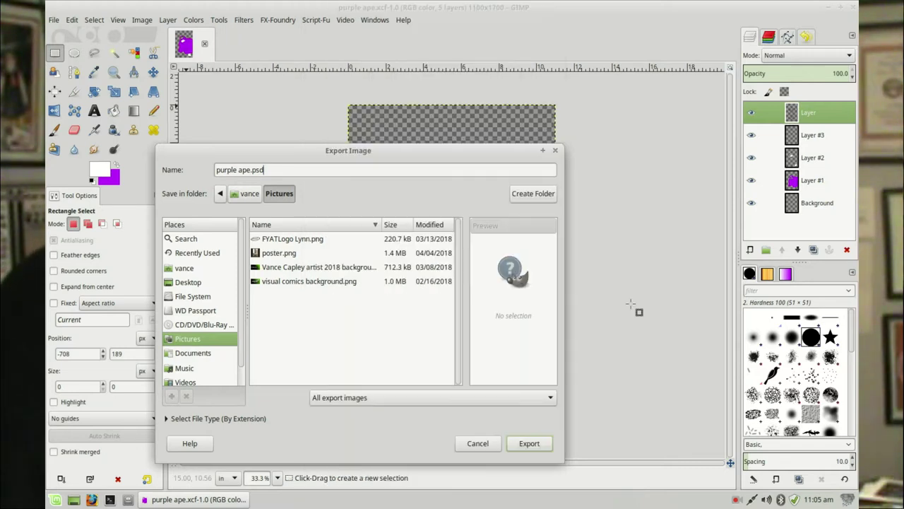
pyautogui.click(477, 444)
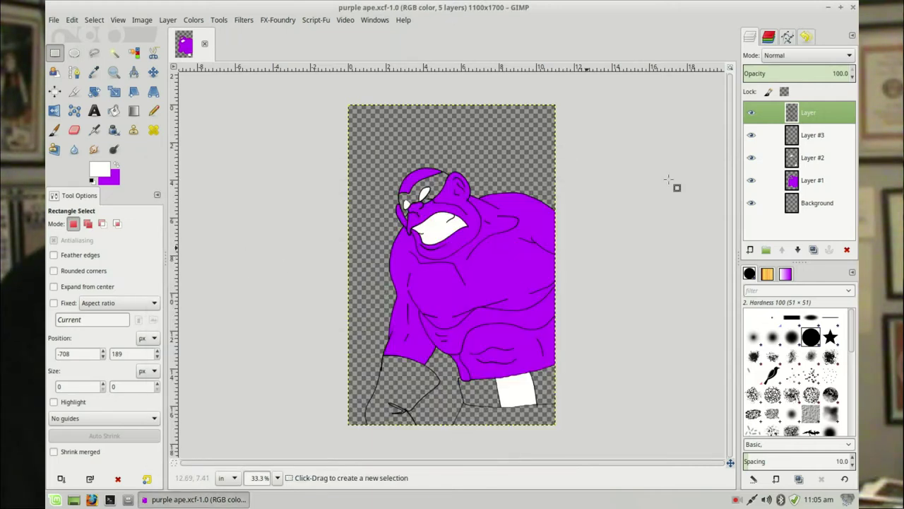
# Check the line art by toggling its visibility, then rename that layer 'drawing'
pyautogui.click(751, 113)
pyautogui.click(751, 113)
pyautogui.click(751, 113)
pyautogui.click(752, 114)
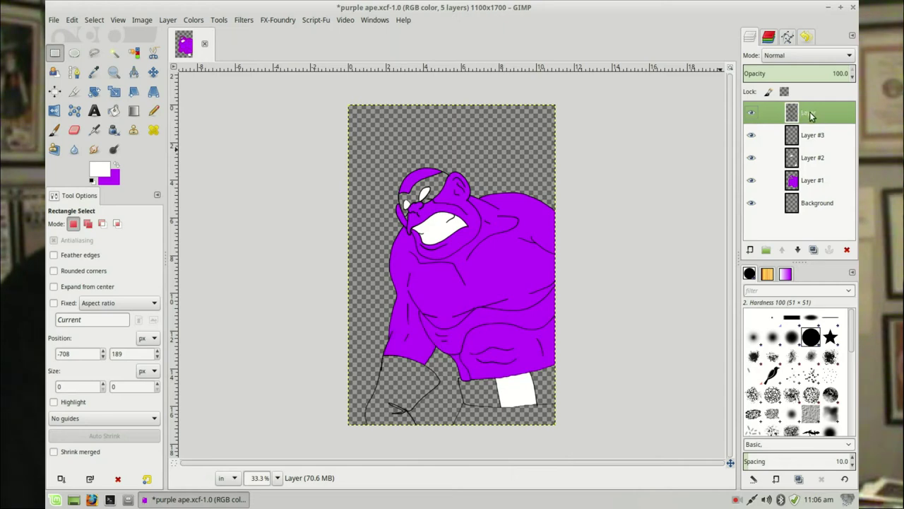
pyautogui.rightClick(811, 116)
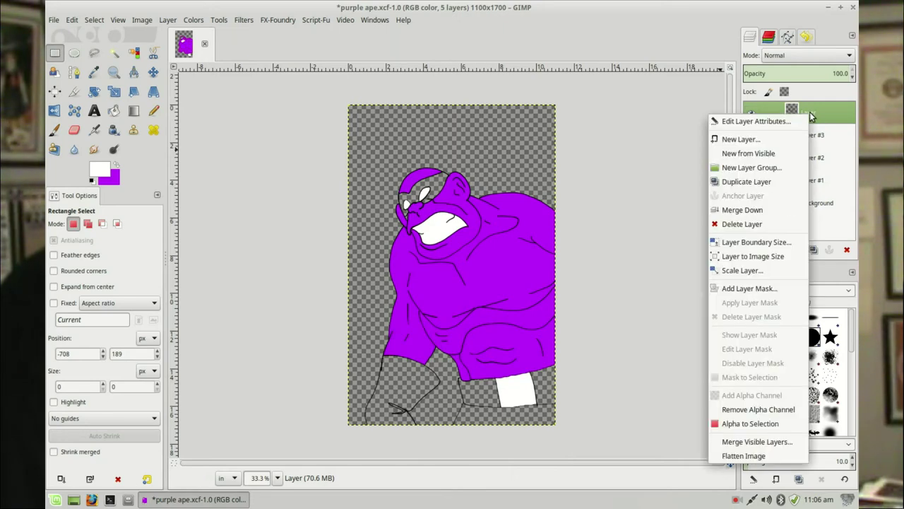
pyautogui.click(756, 122)
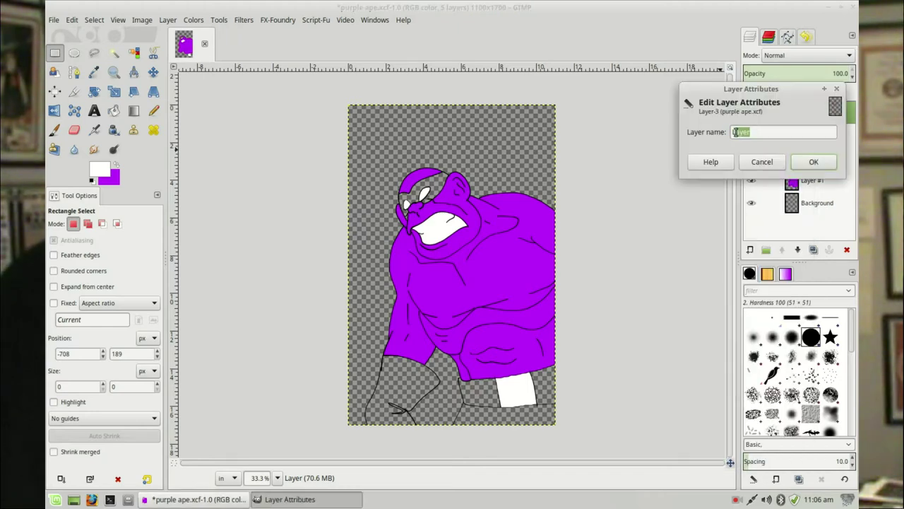
pyautogui.write('drawing')
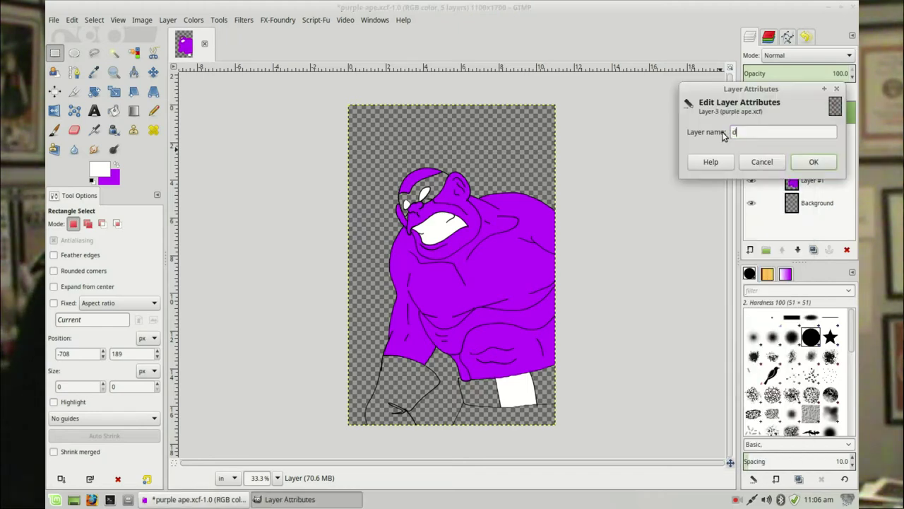
pyautogui.click(813, 162)
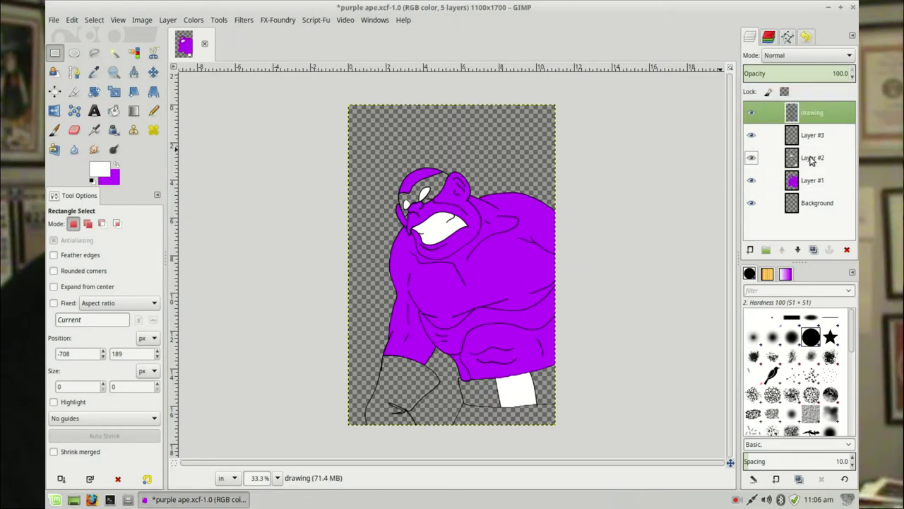
# Rename Layer #1 to 'purple layer' and Layer #2 to 'white layer'
pyautogui.rightClick(809, 182)
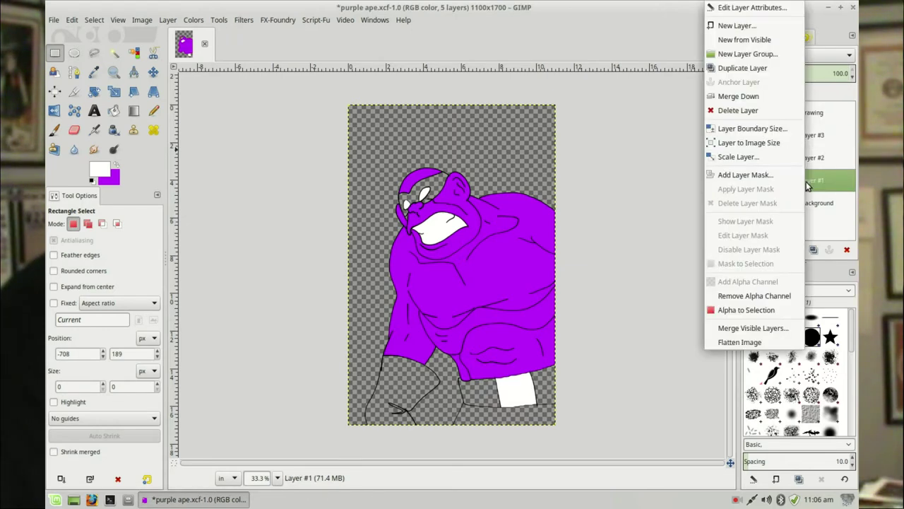
pyautogui.click(740, 9)
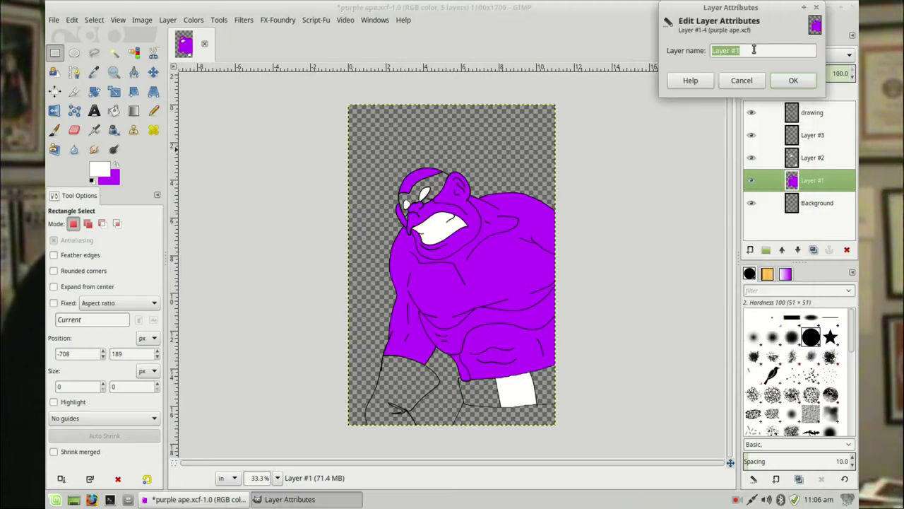
pyautogui.write('purple layer')
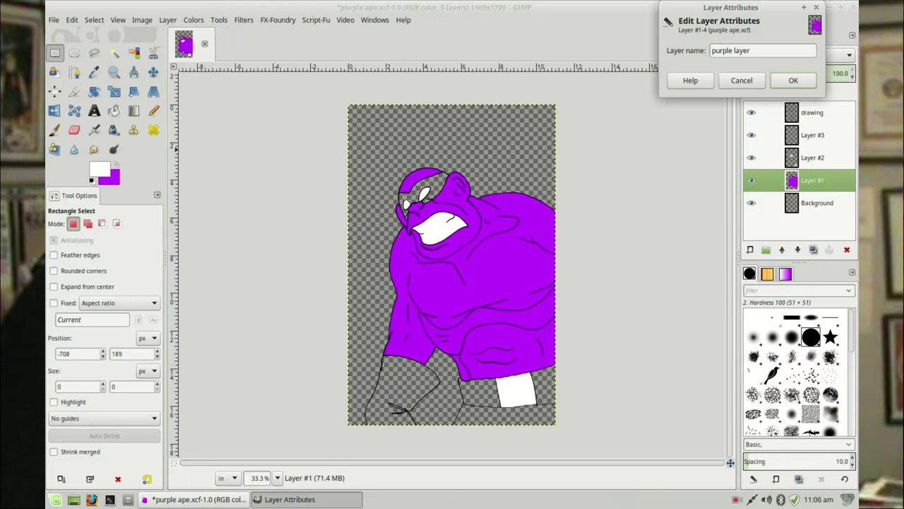
pyautogui.click(794, 80)
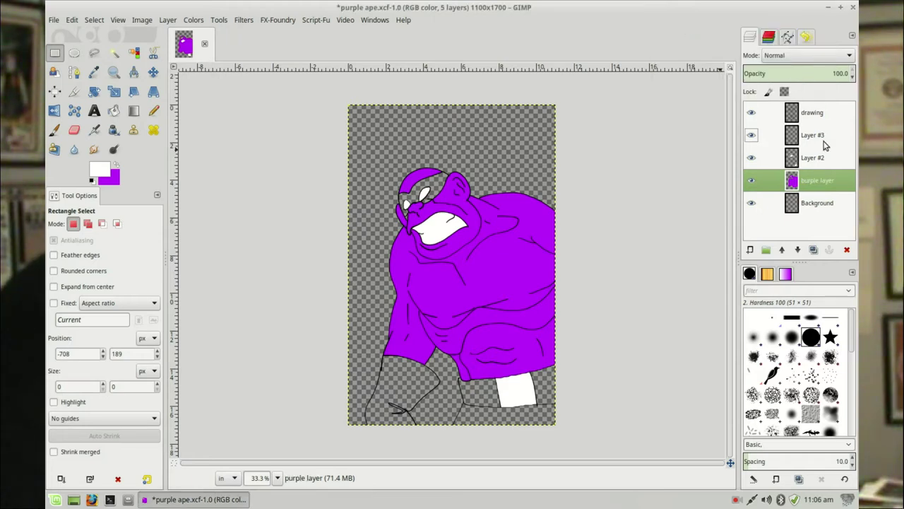
pyautogui.rightClick(811, 160)
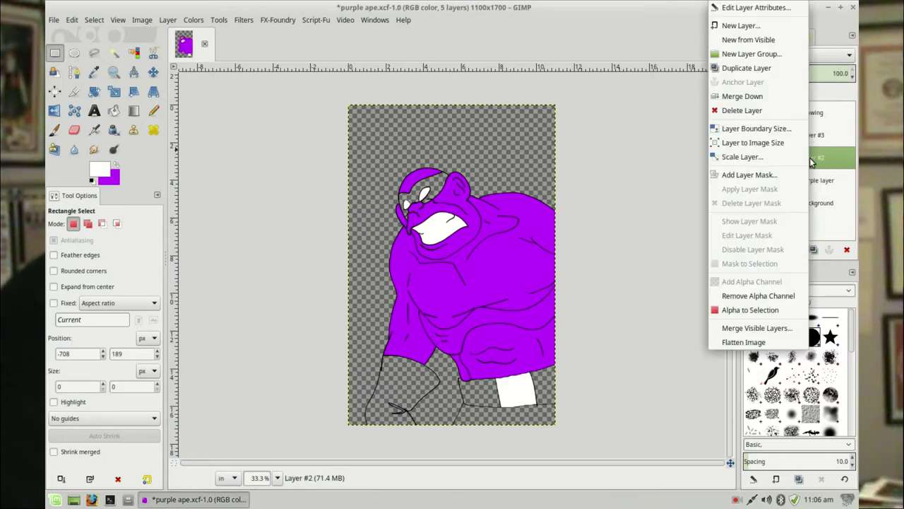
pyautogui.click(749, 8)
pyautogui.write('w')
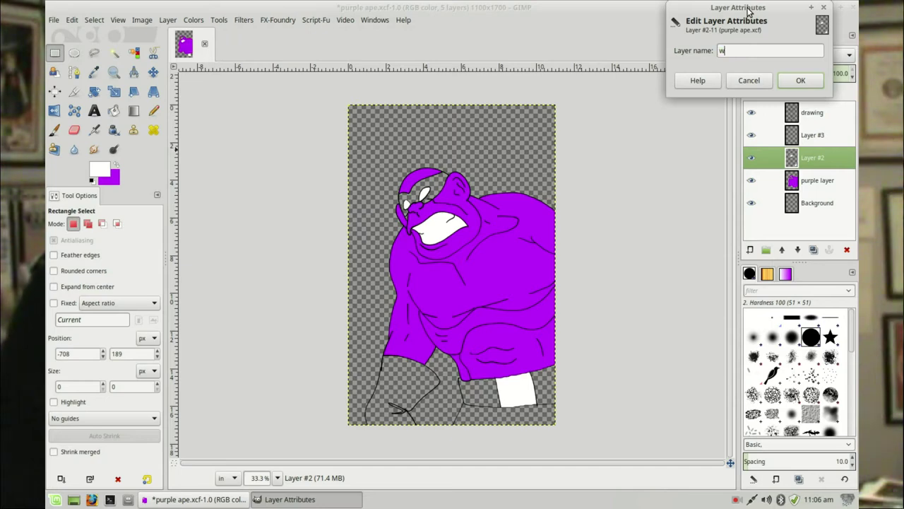
pyautogui.write('hite layer')
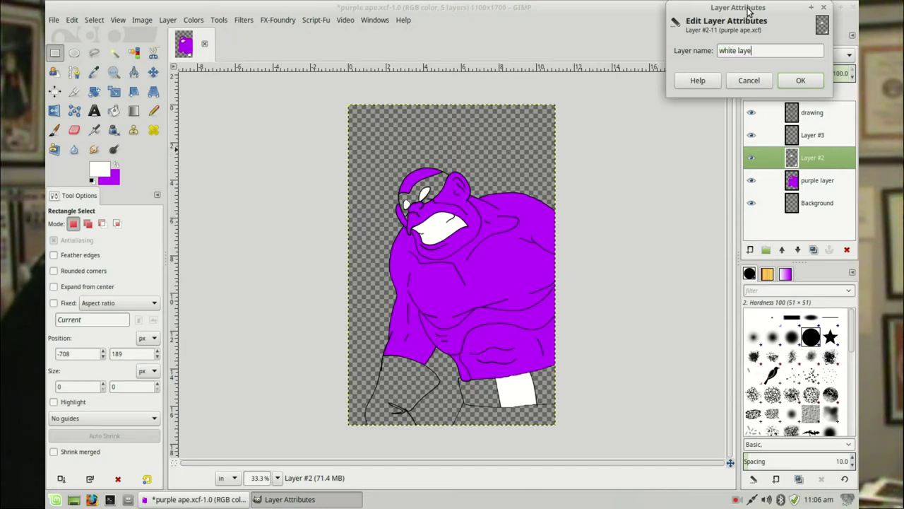
pyautogui.click(795, 82)
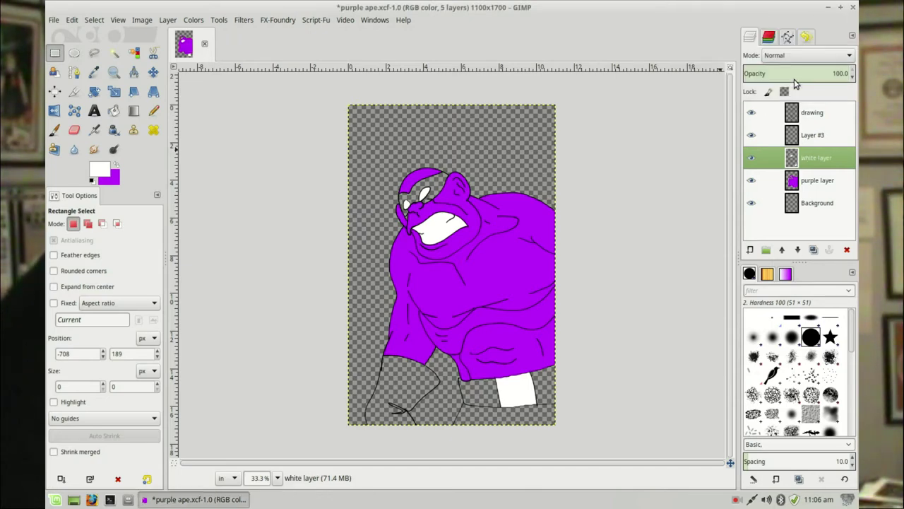
# Make the drawing layer active and toggle its outlines' visibility
pyautogui.click(794, 136)
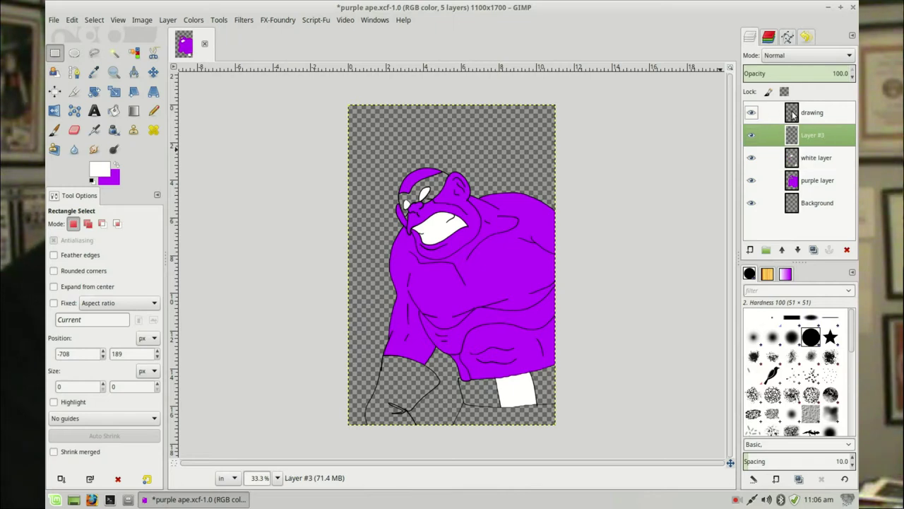
pyautogui.click(793, 114)
pyautogui.click(751, 114)
pyautogui.click(751, 115)
pyautogui.click(751, 114)
pyautogui.click(751, 114)
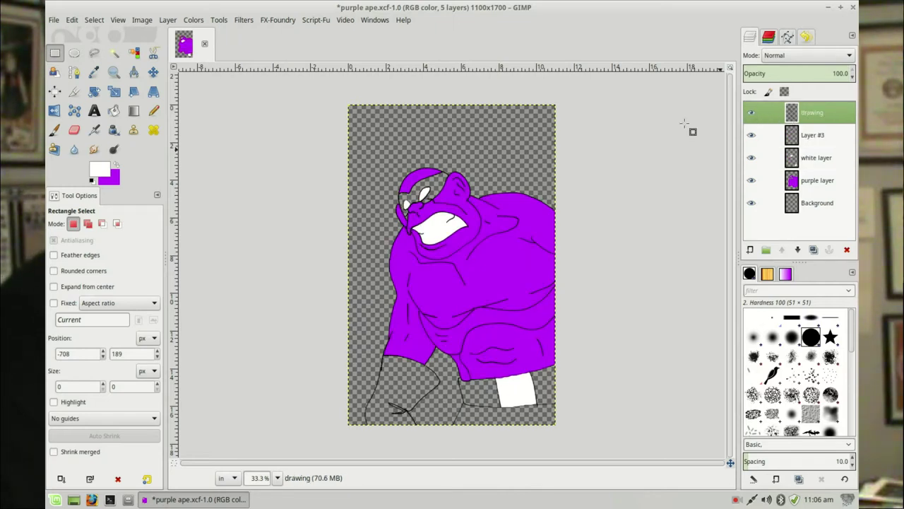
# Fuzzy-select the mask around the eyes and both lower glove regions
pyautogui.click(114, 52)
pyautogui.click(438, 185)
pyautogui.keyDown('shift'); pyautogui.click(409, 389); pyautogui.keyUp('shift')
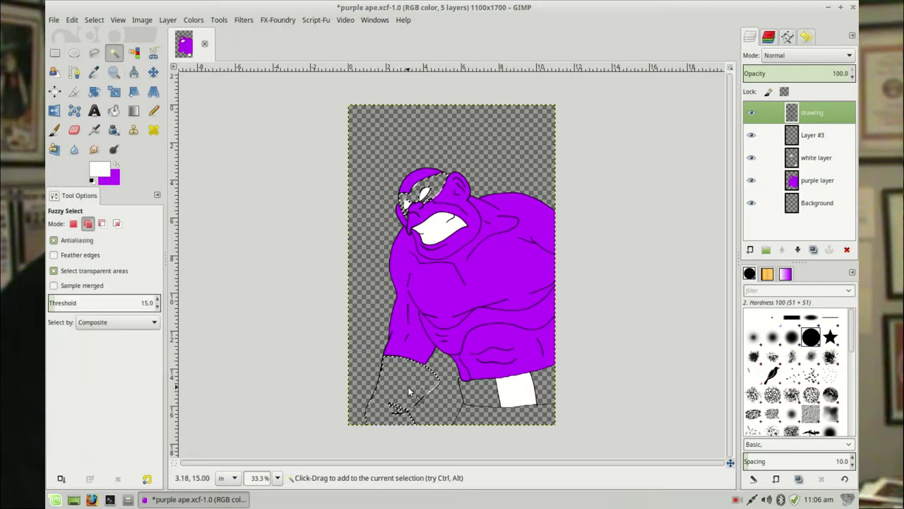
pyautogui.keyDown('shift'); pyautogui.click(482, 412); pyautogui.keyUp('shift')
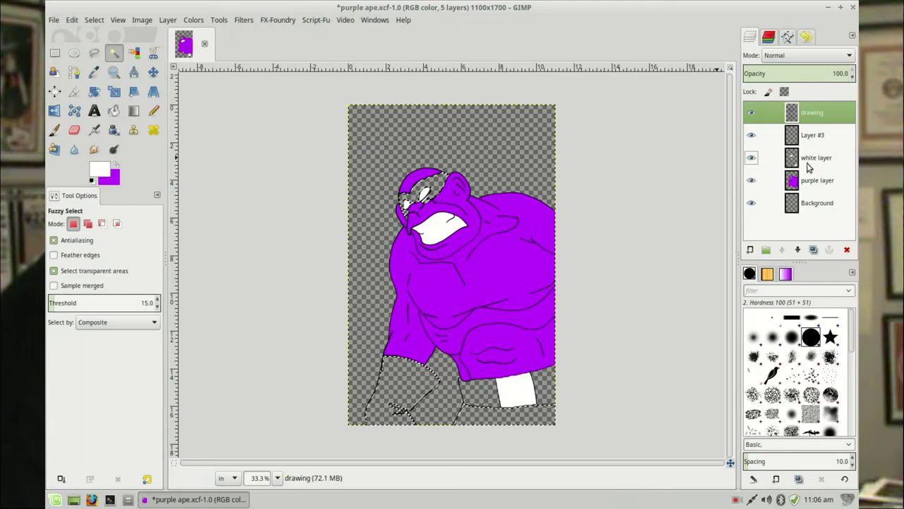
# Make Layer #3 active and enlarge the selection with Select > Grow
pyautogui.click(812, 136)
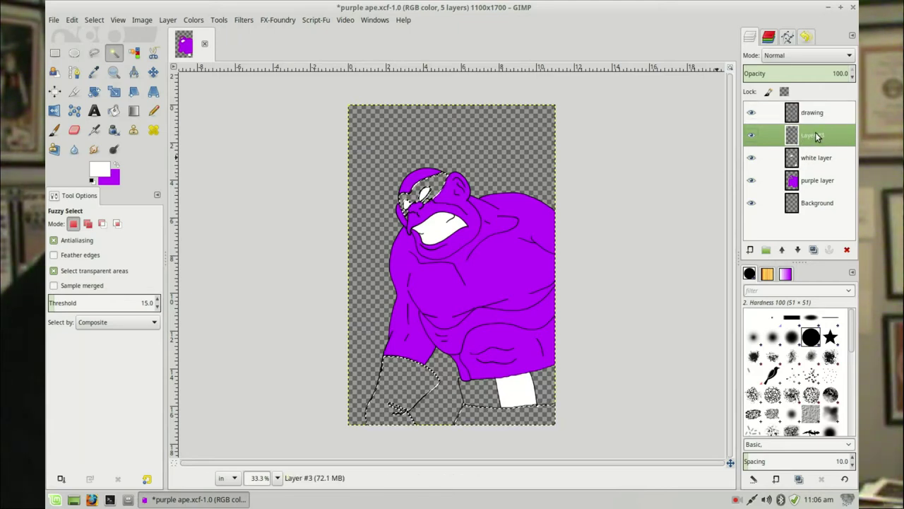
pyautogui.click(94, 20)
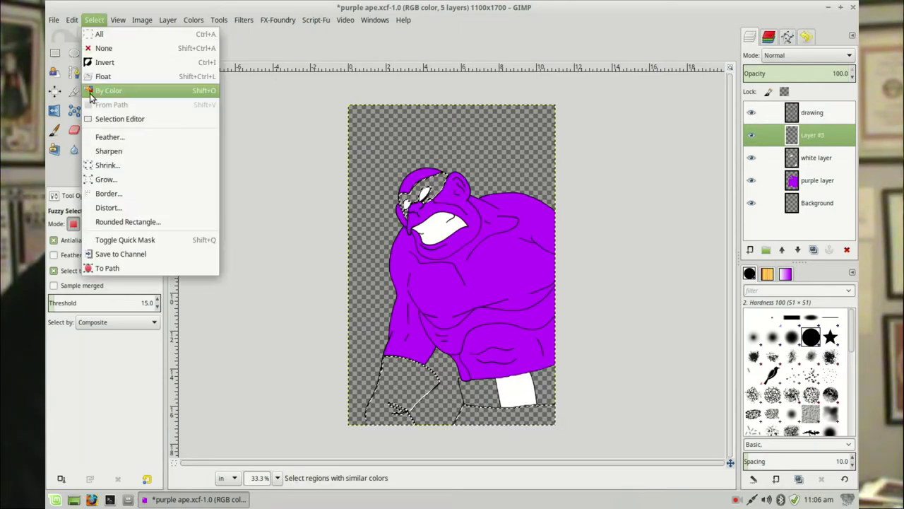
pyautogui.click(118, 182)
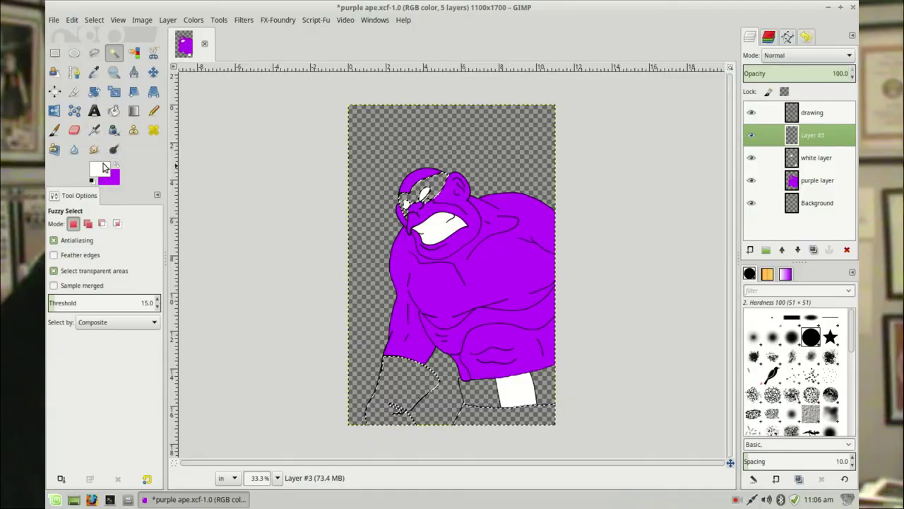
pyautogui.click(101, 169)
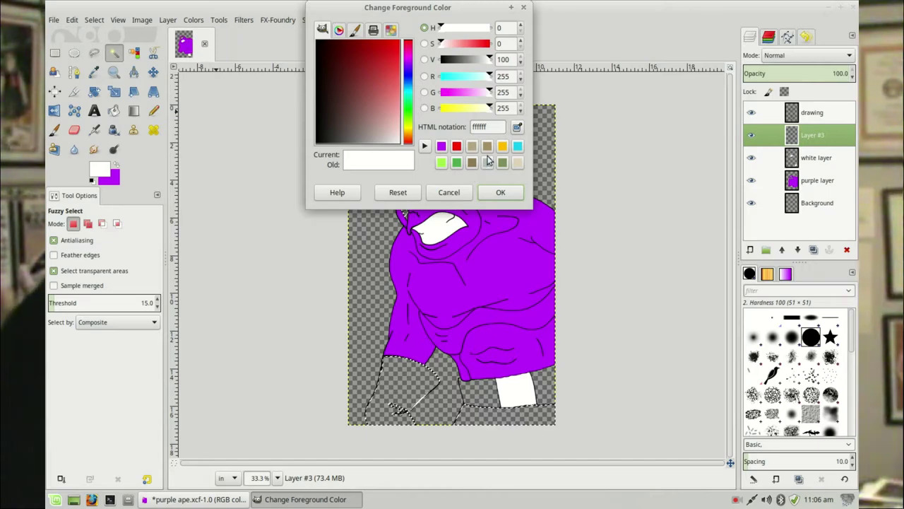
# Set the foreground colour to orange in the colour chooser
pyautogui.click(407, 90)
pyautogui.moveTo(390, 86)
pyautogui.mouseDown()
pyautogui.moveTo(395, 66)
pyautogui.moveTo(407, 86)
pyautogui.mouseUp()
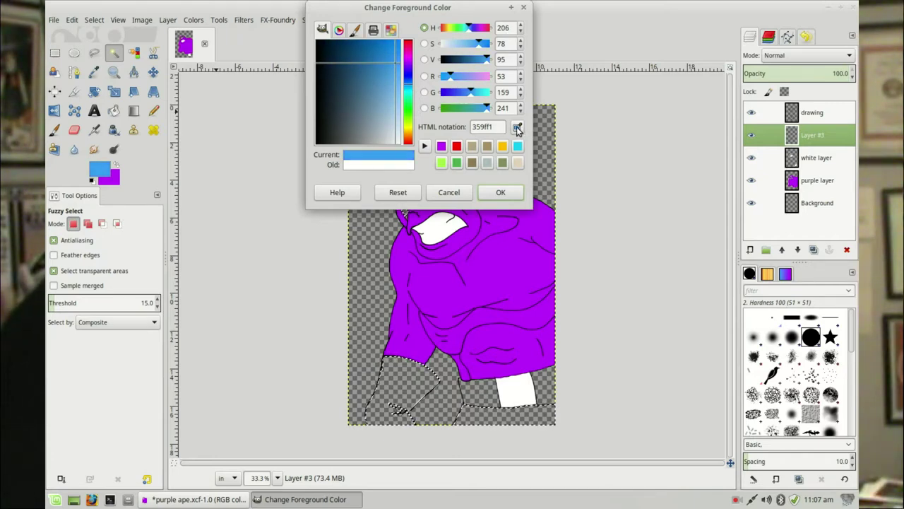
pyautogui.click(441, 145)
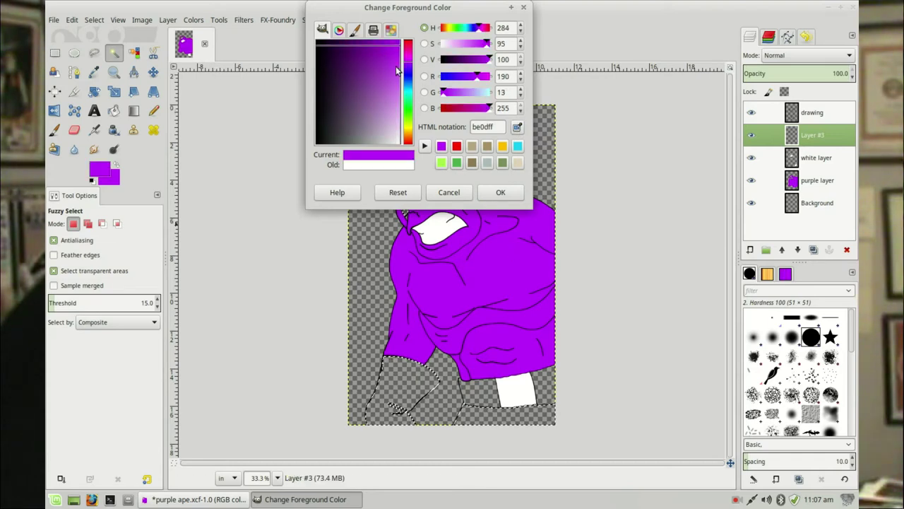
pyautogui.moveTo(409, 66); pyautogui.dragTo(409, 138)
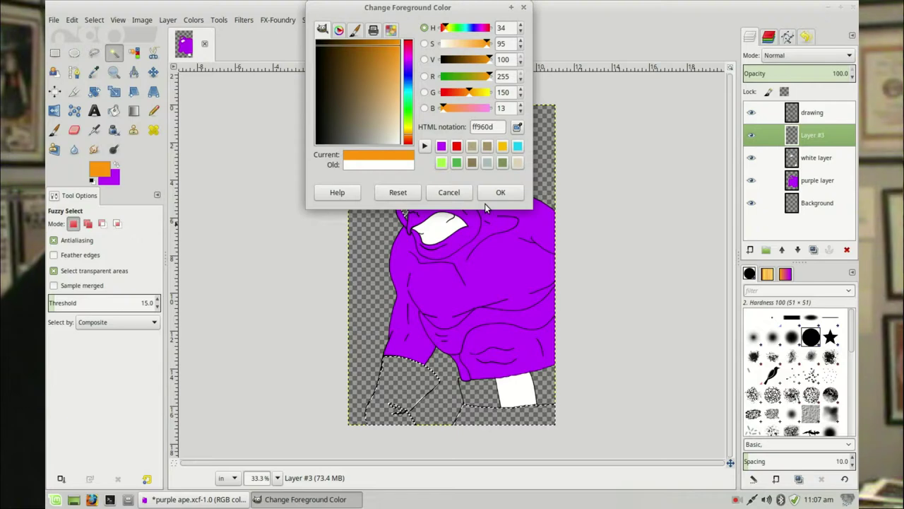
pyautogui.click(498, 189)
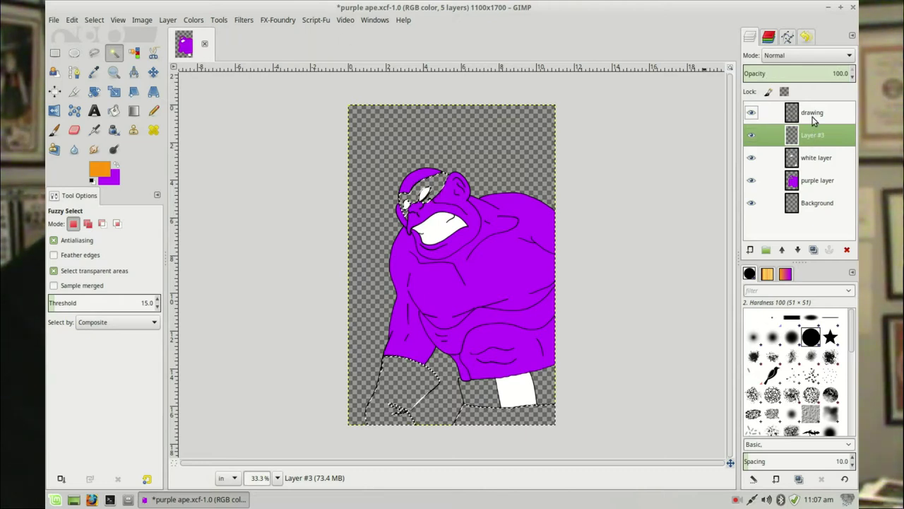
# Fill the mask and glove selection with orange, then deselect
pyautogui.click(94, 22)
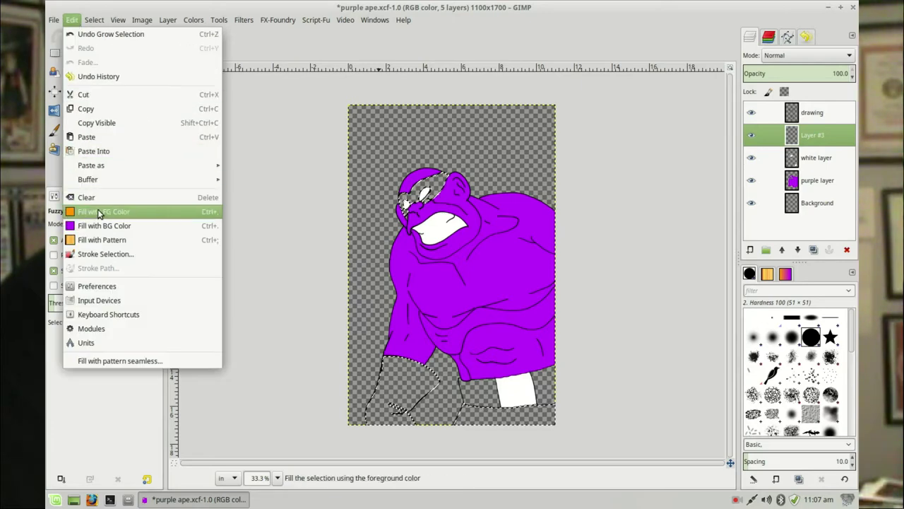
pyautogui.click(98, 209)
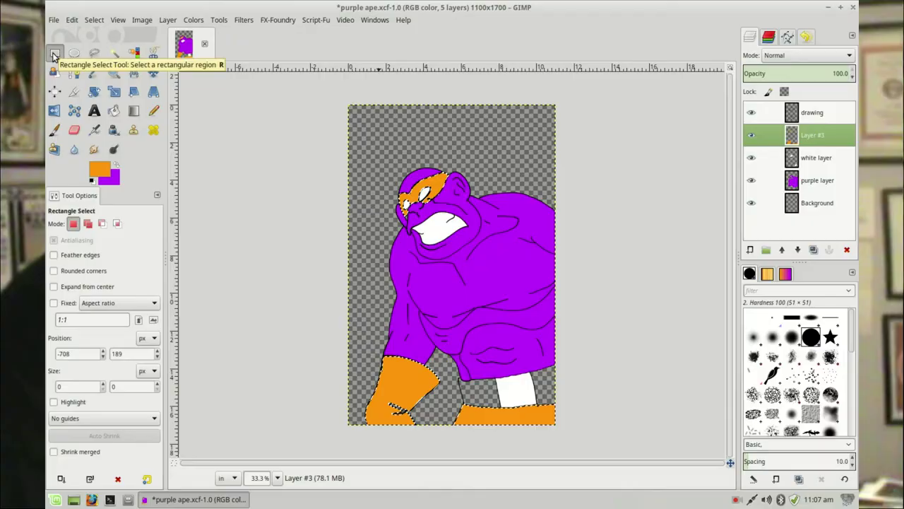
pyautogui.click(290, 153)
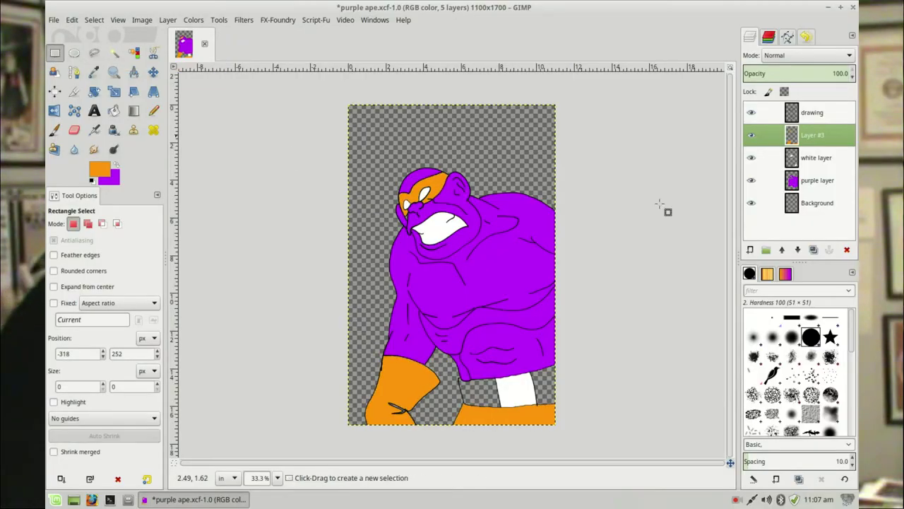
# Rename the orange-filled Layer #3 to 'orange layer...gbo' in Edit Layer Attributes
pyautogui.click(777, 119)
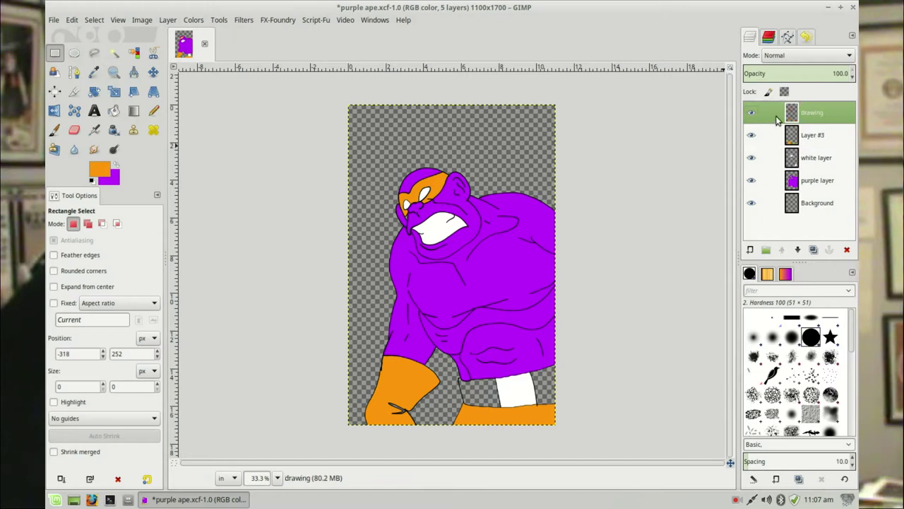
pyautogui.click(821, 137)
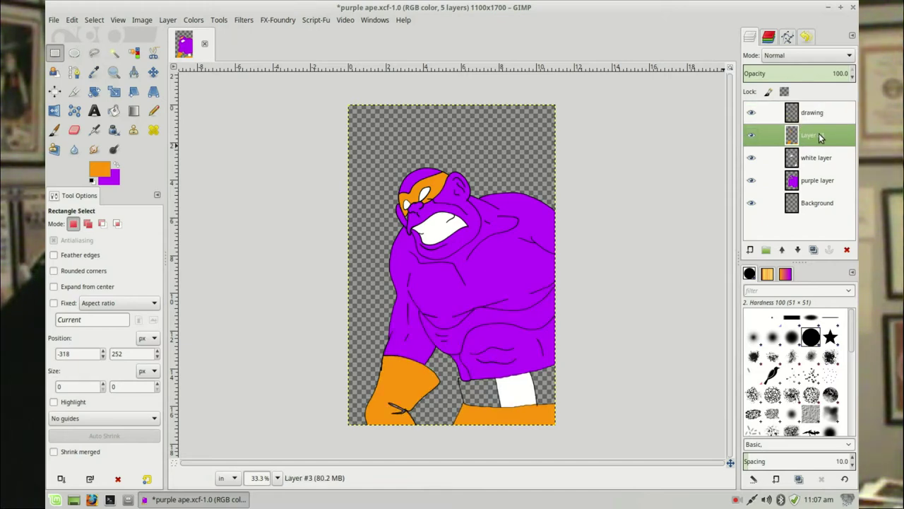
pyautogui.rightClick(812, 138)
pyautogui.click(772, 143)
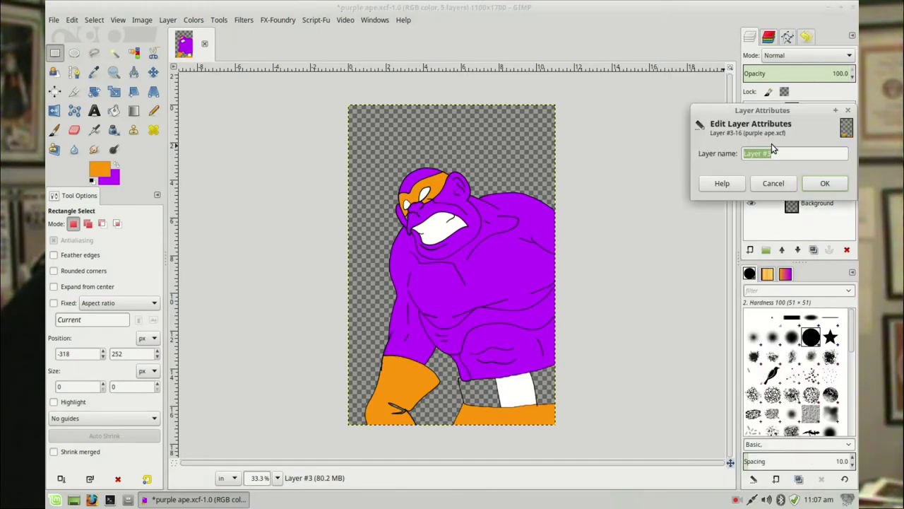
pyautogui.write('orange l')
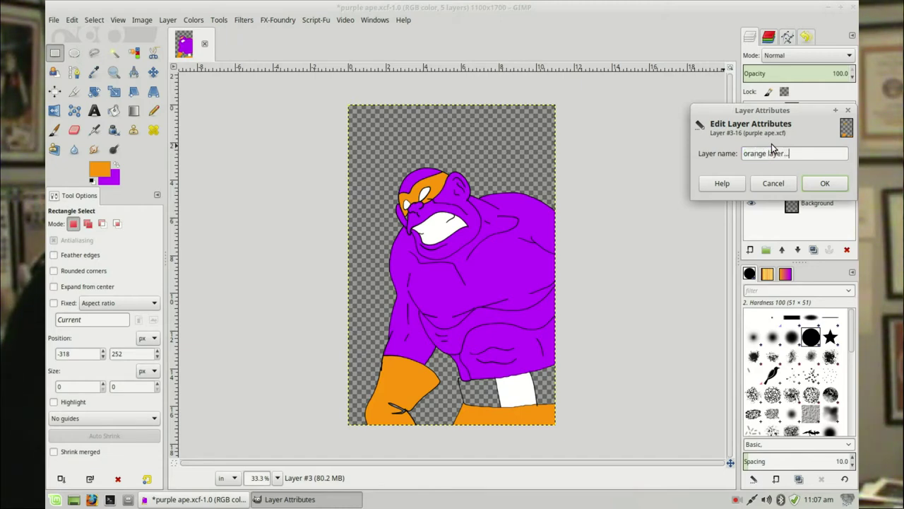
pyautogui.write('ayer...gbo')
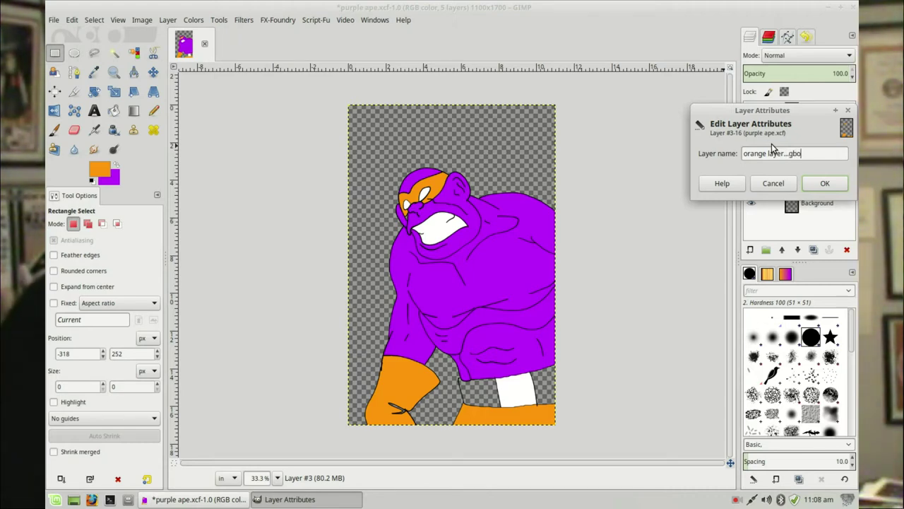
pyautogui.click(825, 183)
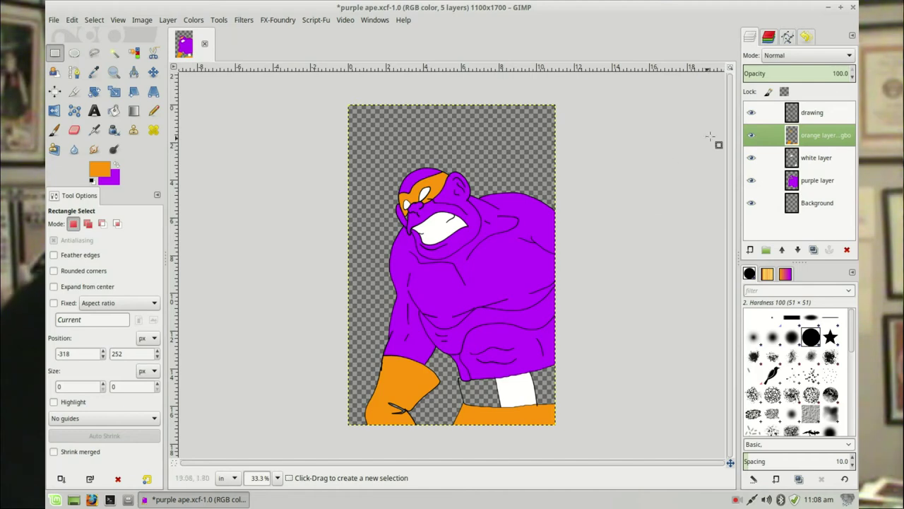
pyautogui.click(817, 114)
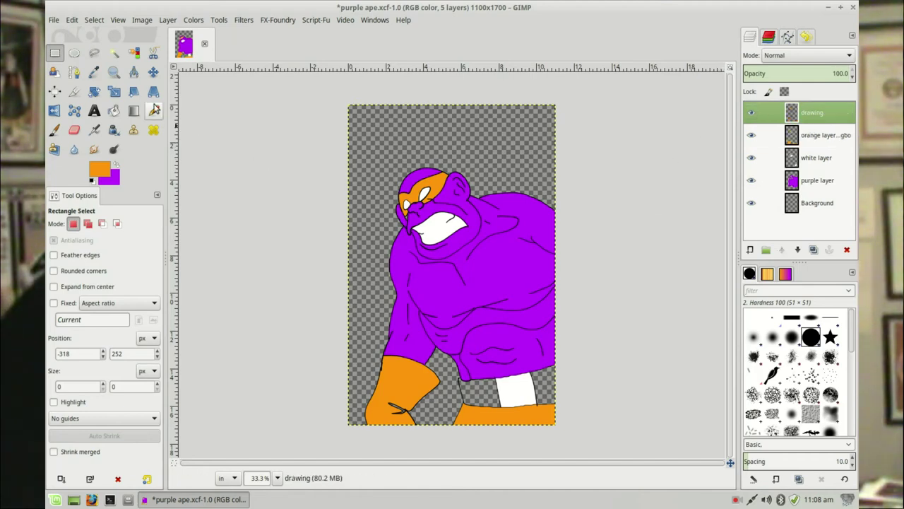
# Zoom in on the face and dab purple near the nose with the Pencil on purple layer
pyautogui.click(114, 72)
pyautogui.moveTo(381, 191); pyautogui.dragTo(459, 266)
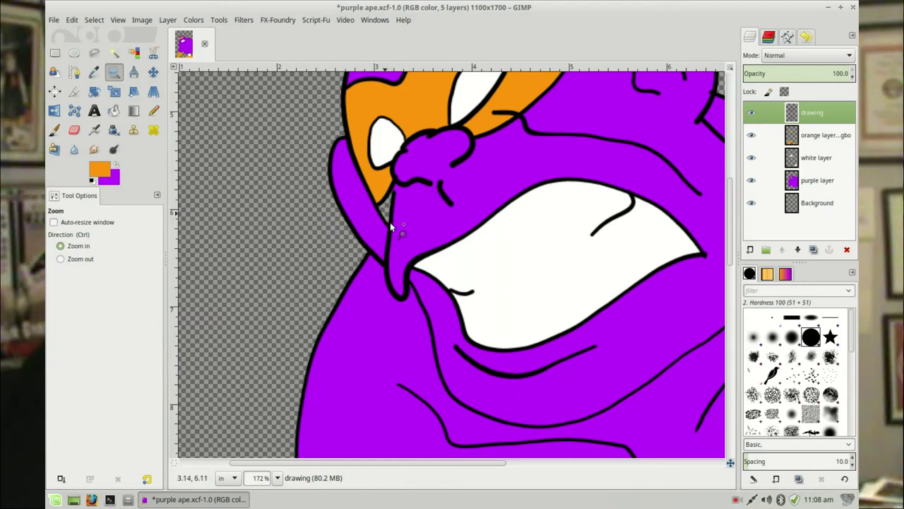
pyautogui.click(791, 181)
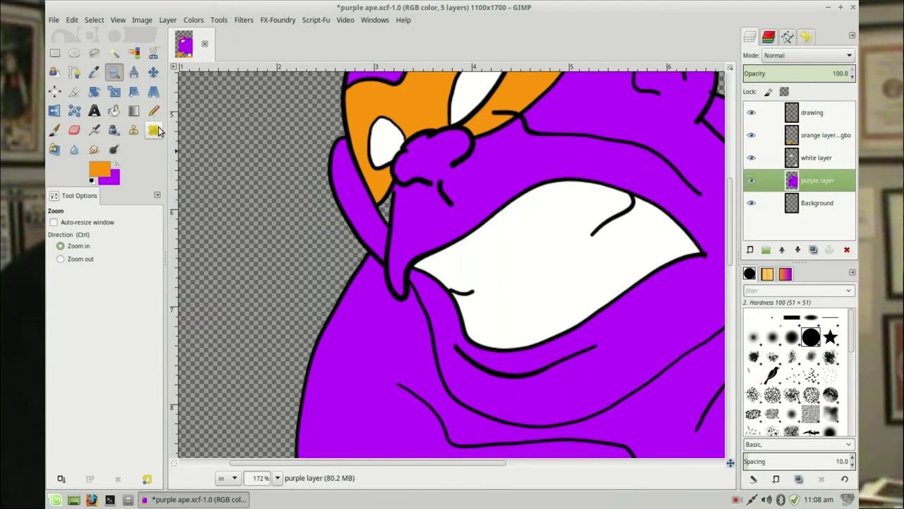
pyautogui.click(153, 111)
pyautogui.click(117, 165)
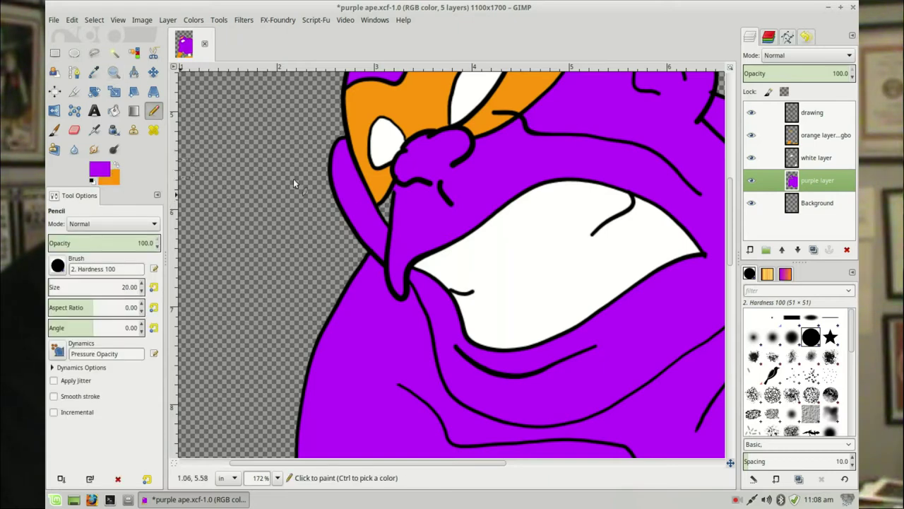
pyautogui.click(390, 238)
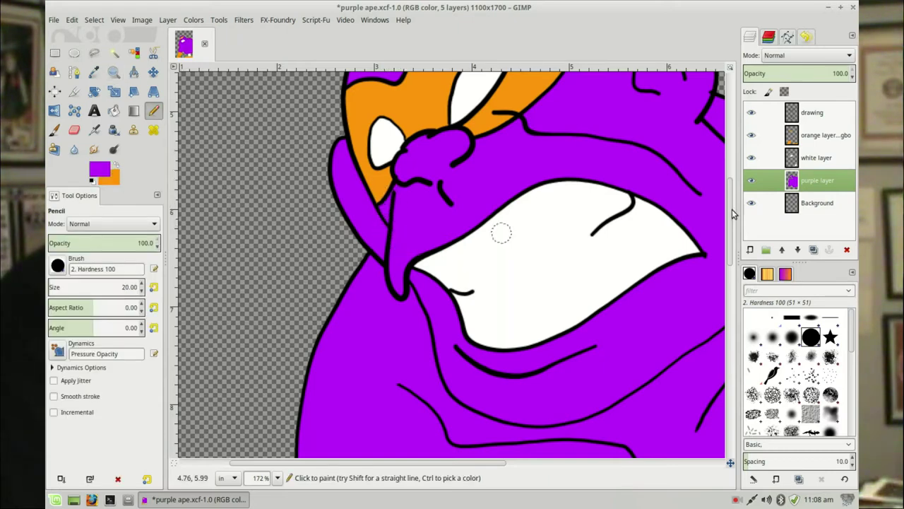
pyautogui.click(53, 19)
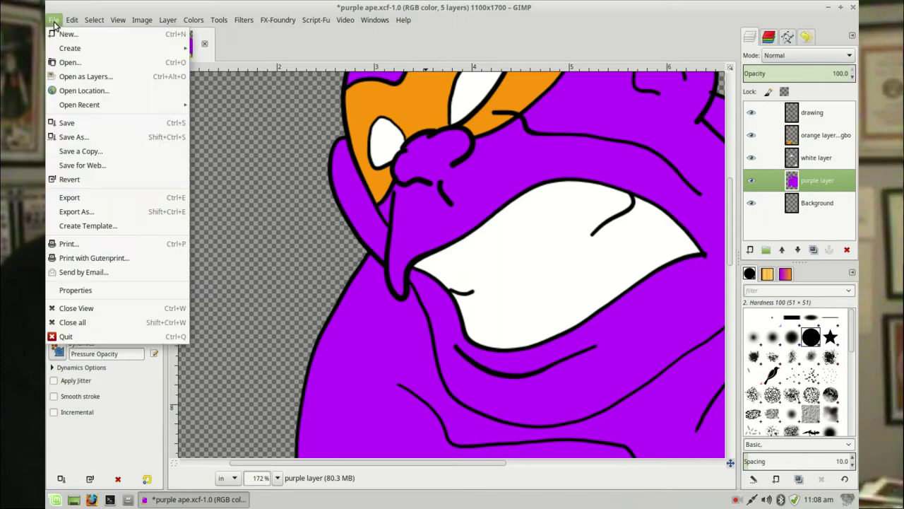
# Save the image, then fuzzy-select the belt area and adjacent white patch on the drawing layer
pyautogui.click(70, 123)
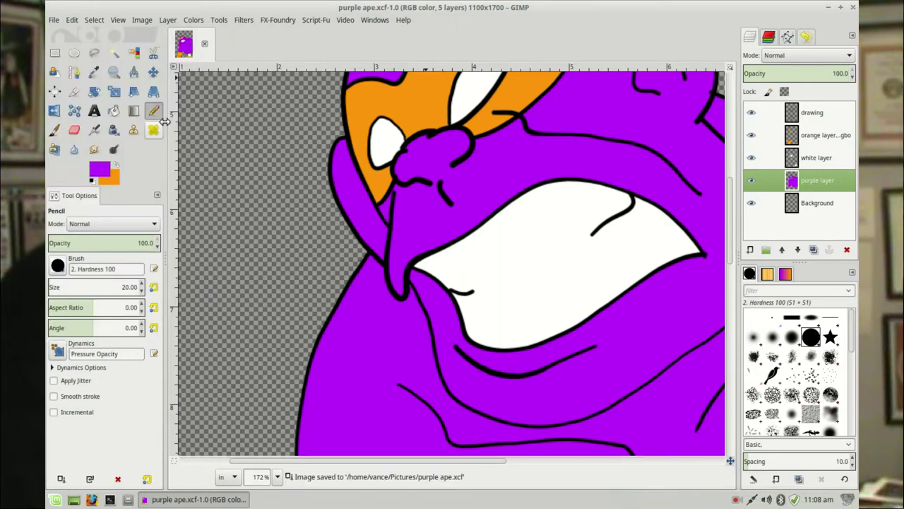
pyautogui.click(813, 113)
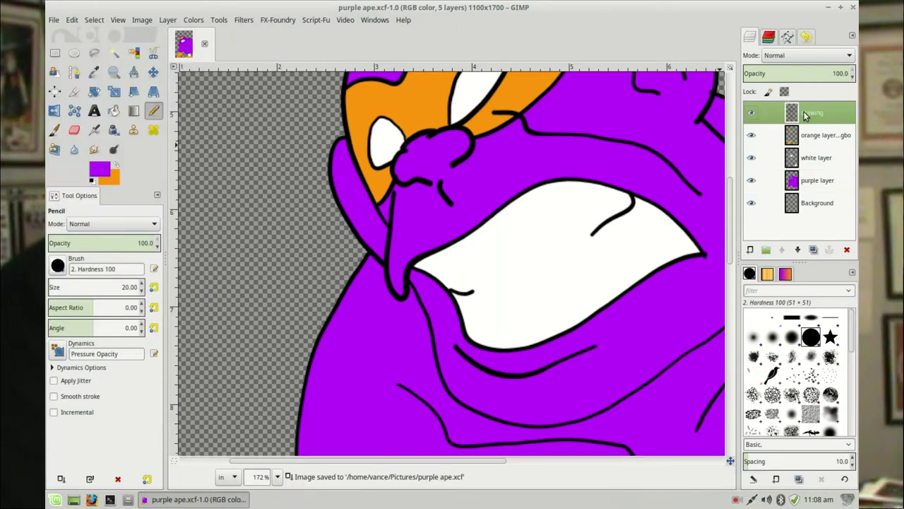
pyautogui.scroll(-5, 401, 230)
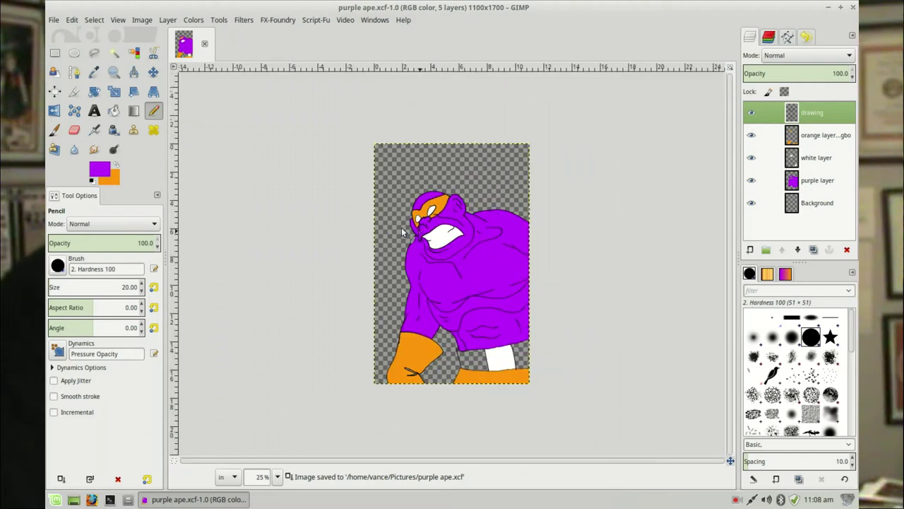
pyautogui.click(114, 53)
pyautogui.click(481, 363)
pyautogui.keyDown('shift'); pyautogui.click(520, 362); pyautogui.keyUp('shift')
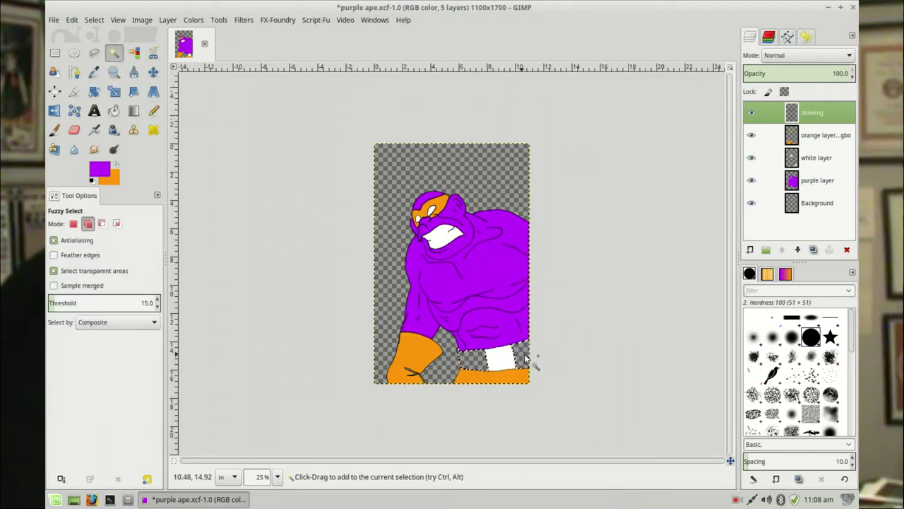
# Add a transparent layer below the drawing layer and grow the selection slightly
pyautogui.click(750, 249)
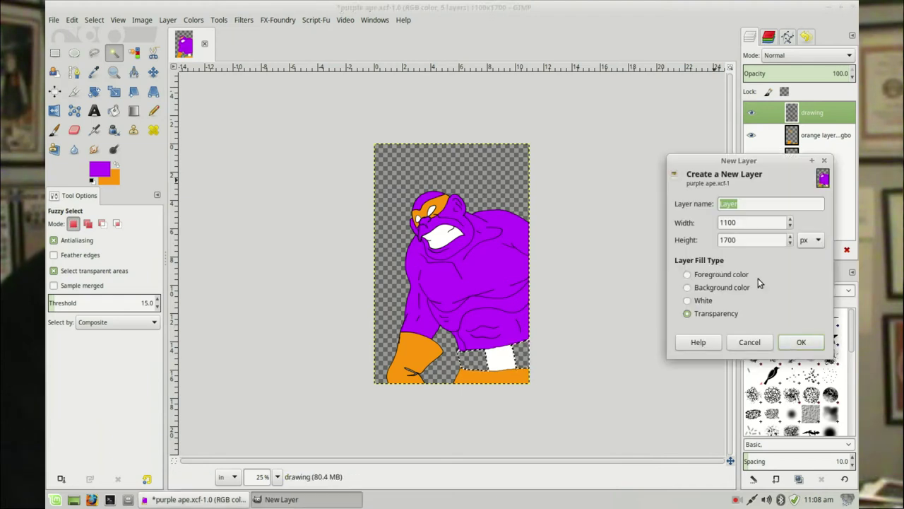
pyautogui.click(799, 342)
pyautogui.click(798, 251)
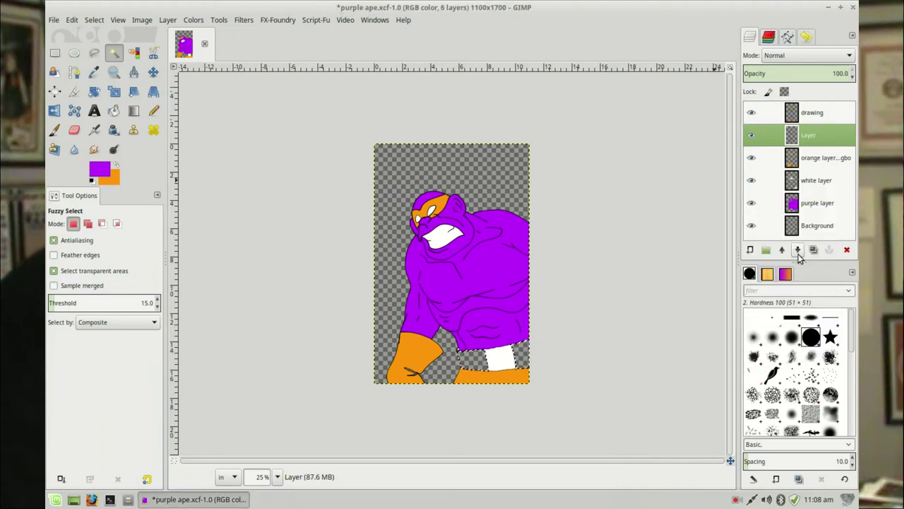
pyautogui.click(94, 20)
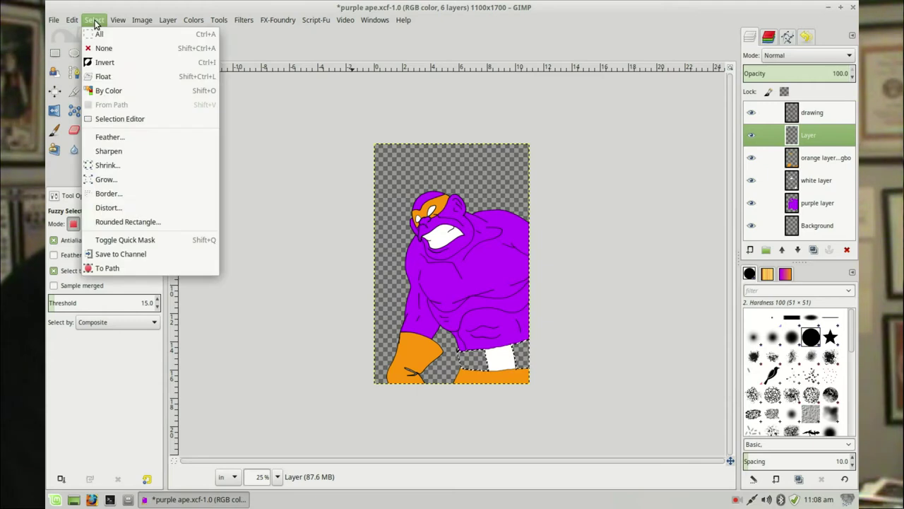
pyautogui.click(121, 180)
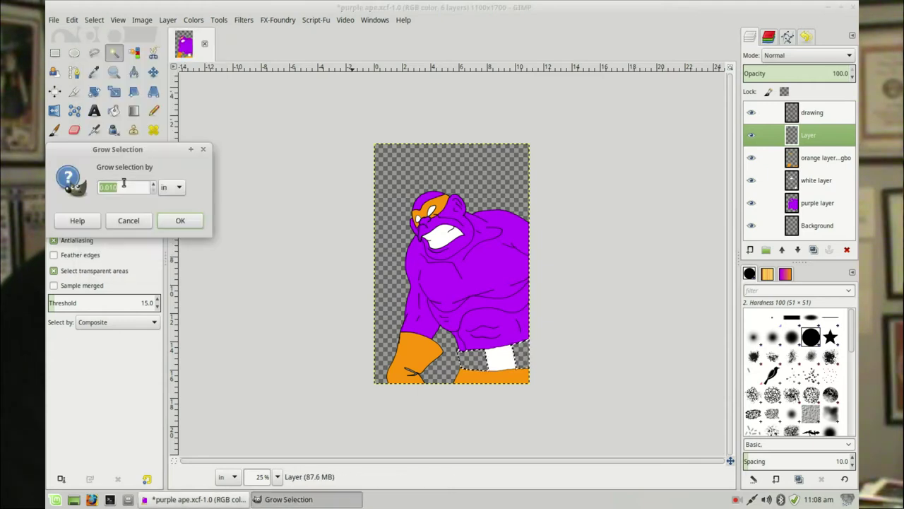
pyautogui.click(179, 222)
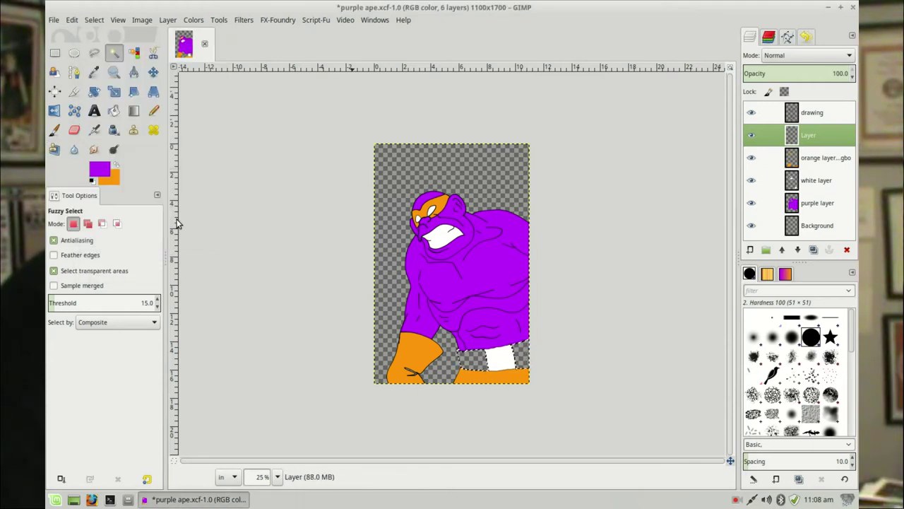
# Reset colours to black and white and grow the selection a little more
pyautogui.click(92, 182)
pyautogui.click(93, 19)
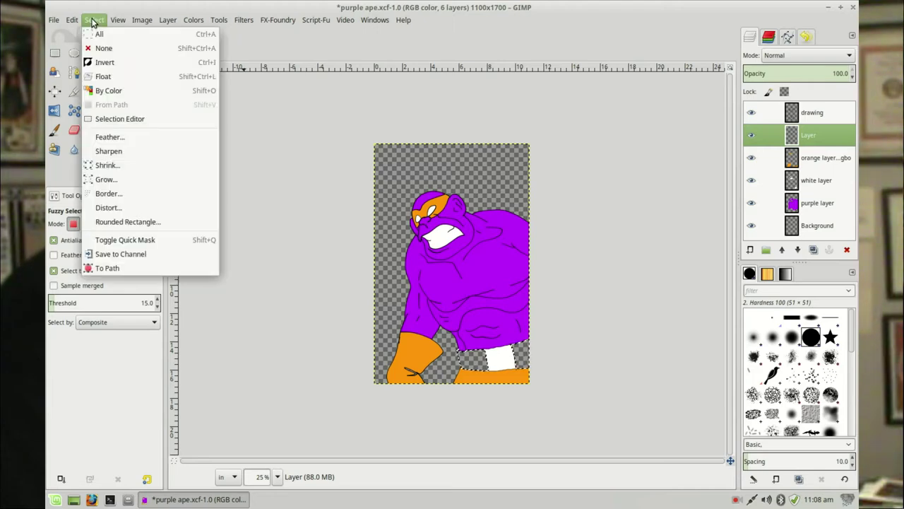
pyautogui.click(93, 20)
pyautogui.click(117, 20)
pyautogui.moveTo(94, 20)
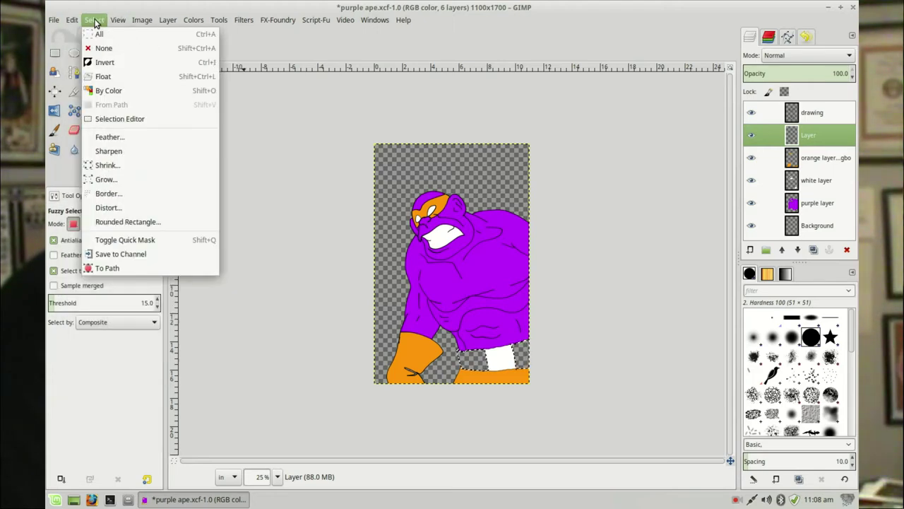
pyautogui.click(106, 179)
pyautogui.click(186, 222)
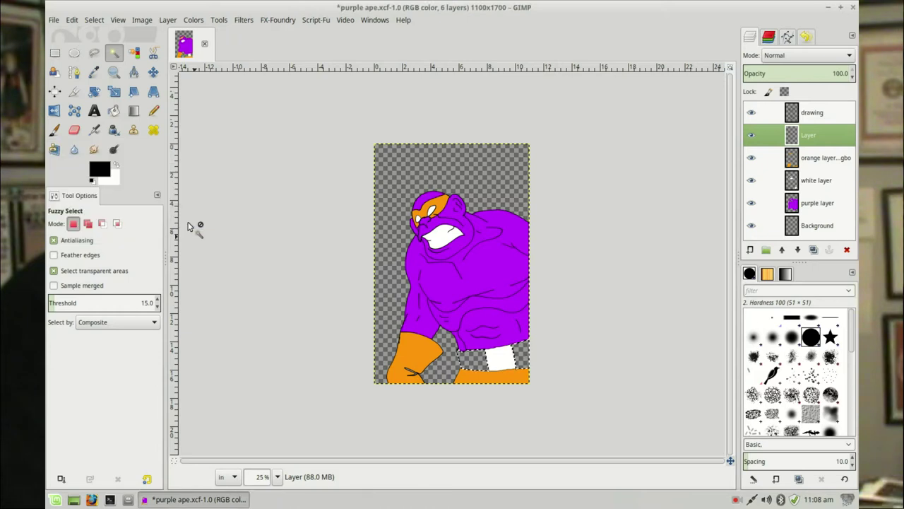
# Fill the belt selection with black and clear the selection
pyautogui.click(72, 20)
pyautogui.click(95, 209)
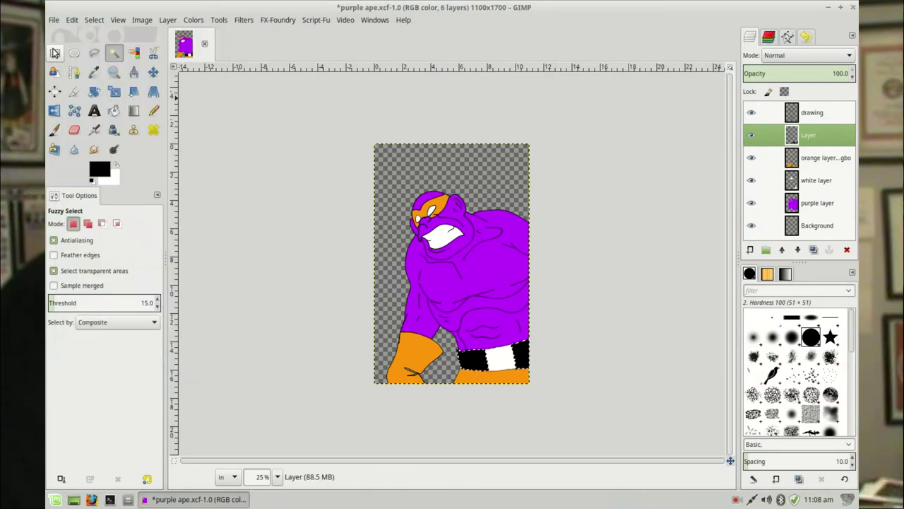
pyautogui.click(55, 53)
pyautogui.click(259, 186)
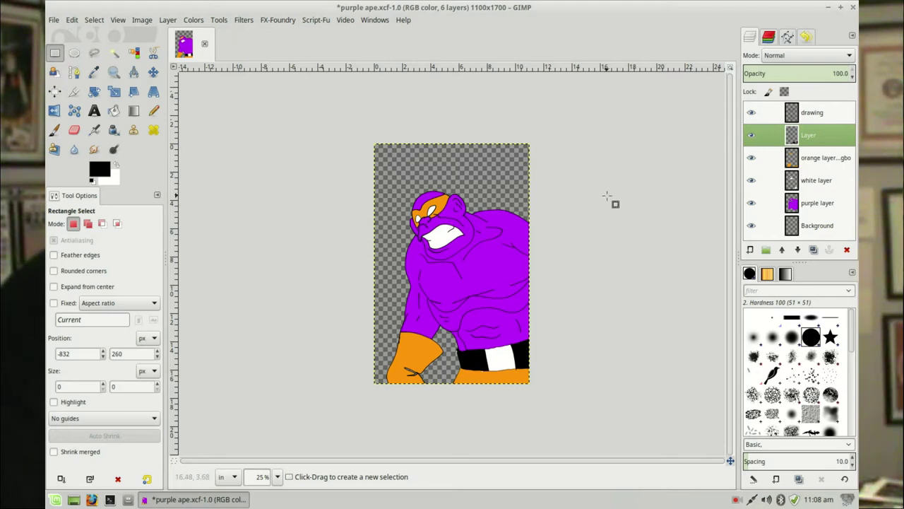
# Rename the new layer 'black belt' and re-save purple ape.xcf
pyautogui.rightClick(811, 137)
pyautogui.click(770, 145)
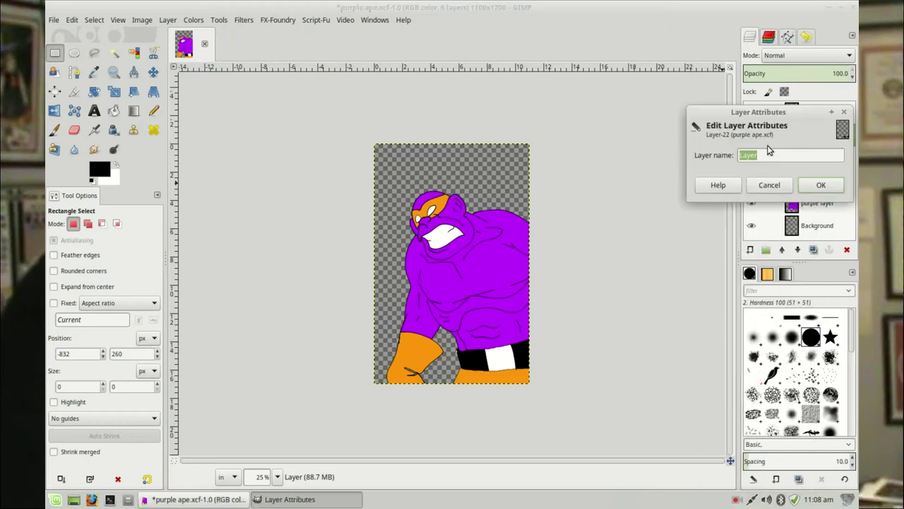
pyautogui.write('black belt')
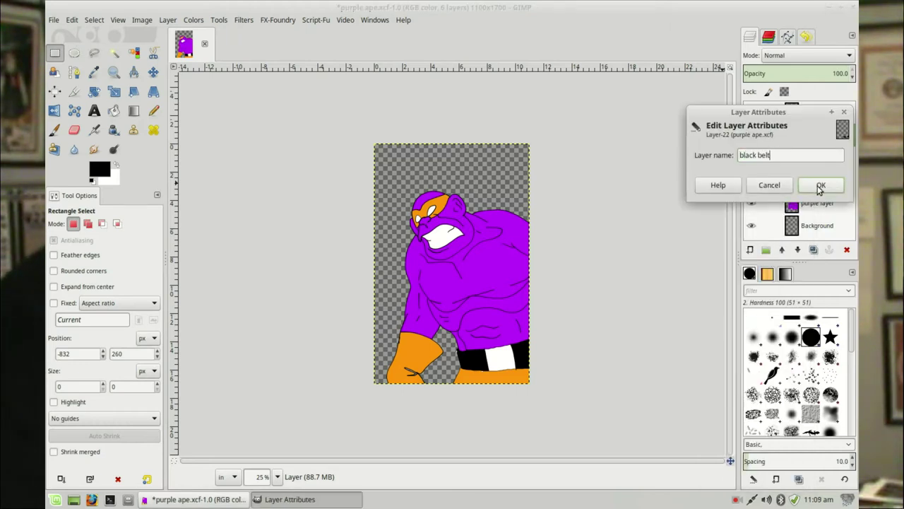
pyautogui.click(821, 186)
pyautogui.click(62, 17)
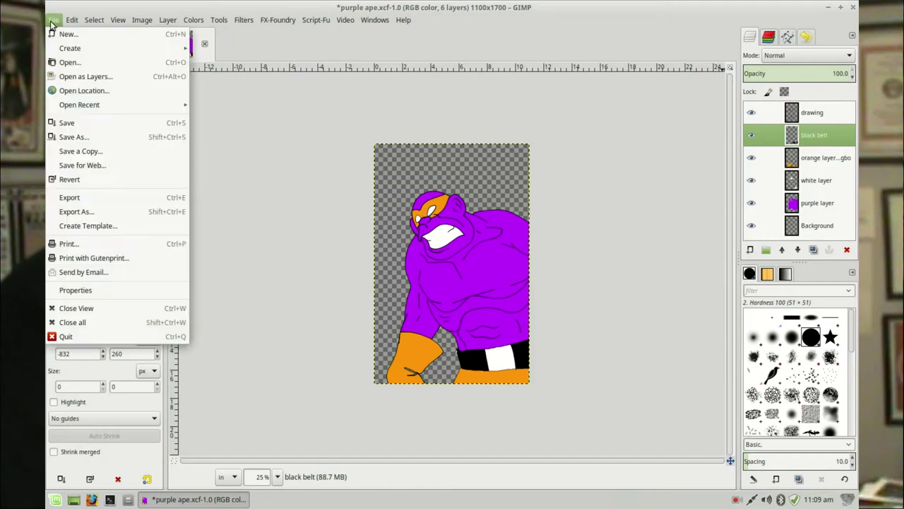
pyautogui.click(81, 123)
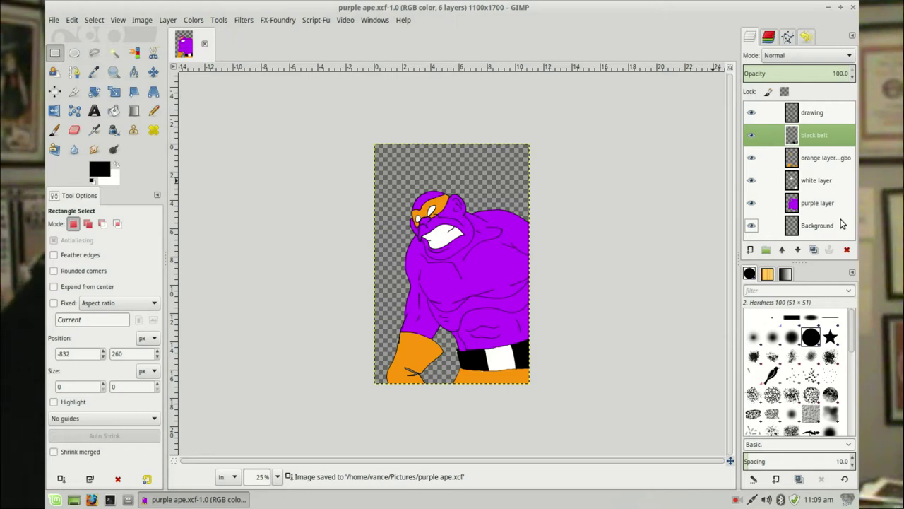
pyautogui.click(796, 229)
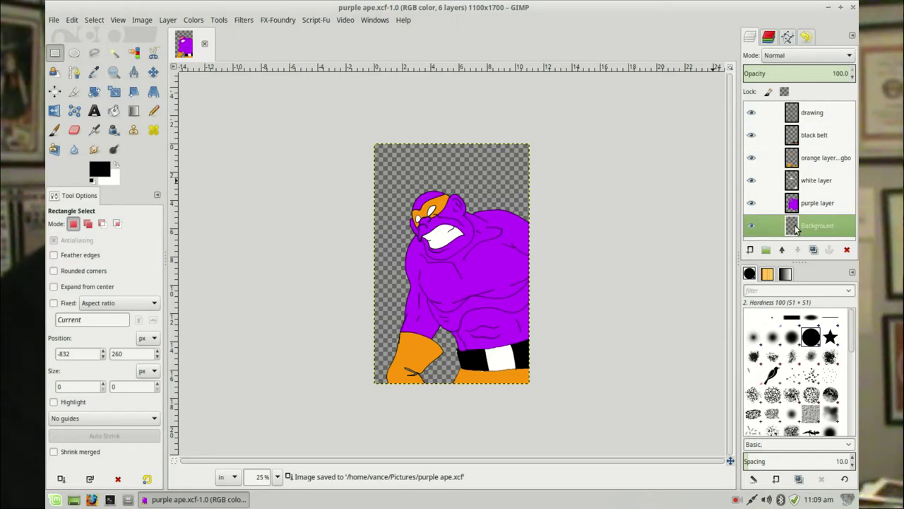
# Add a transparent layer above Background and name it 'official background'
pyautogui.click(751, 251)
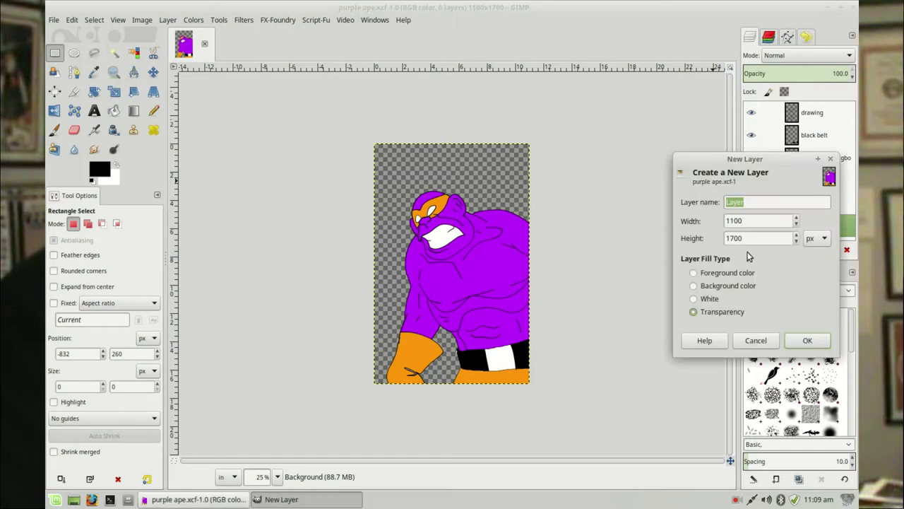
pyautogui.click(808, 342)
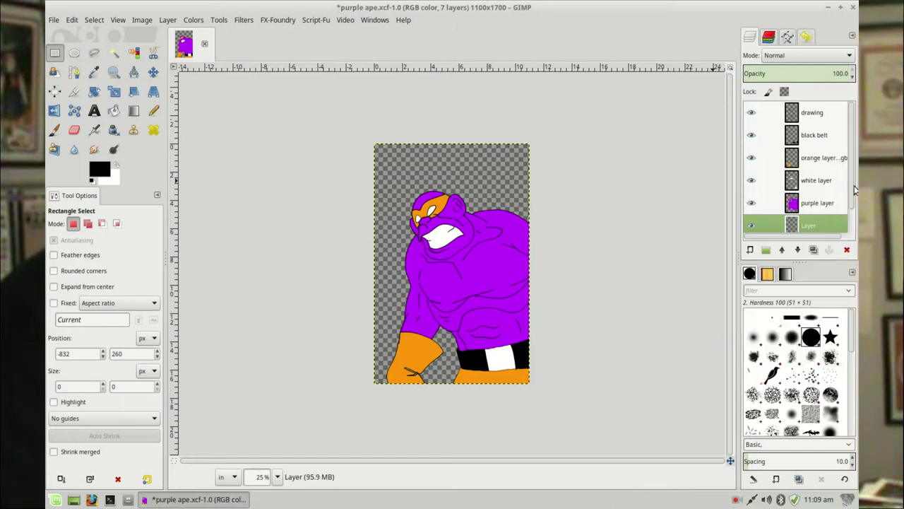
pyautogui.scroll(-1, 855, 190)
pyautogui.rightClick(814, 202)
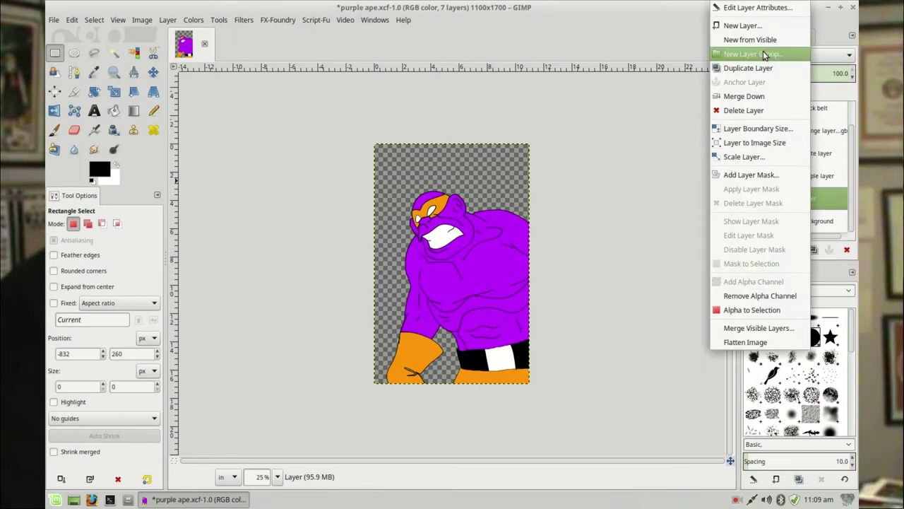
pyautogui.click(755, 9)
pyautogui.write('official')
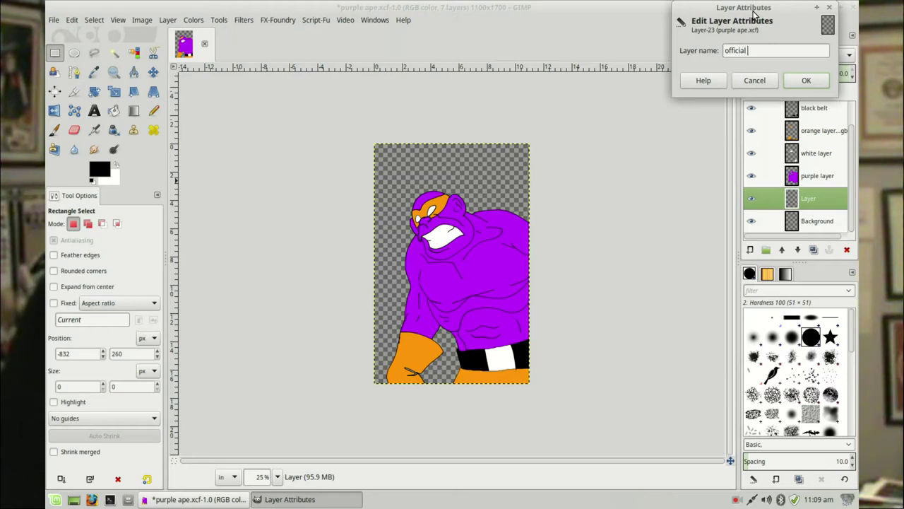
pyautogui.write('background')
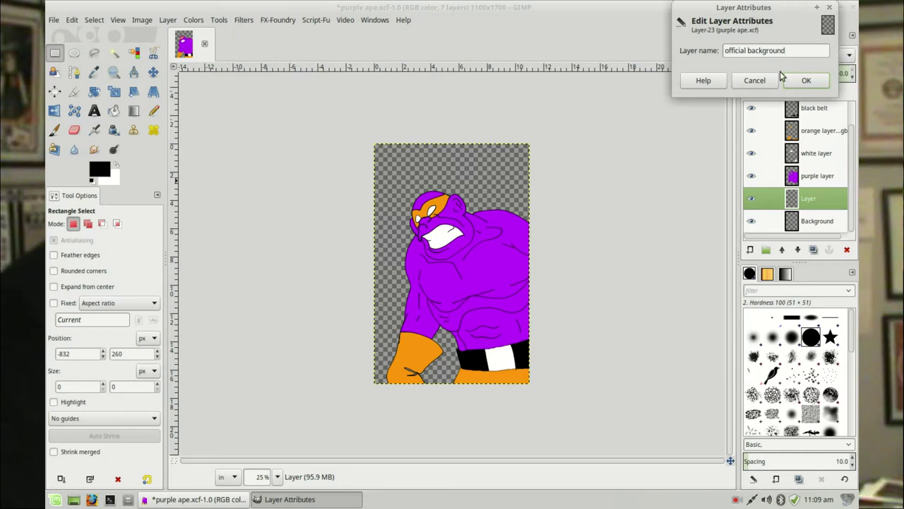
pyautogui.click(806, 80)
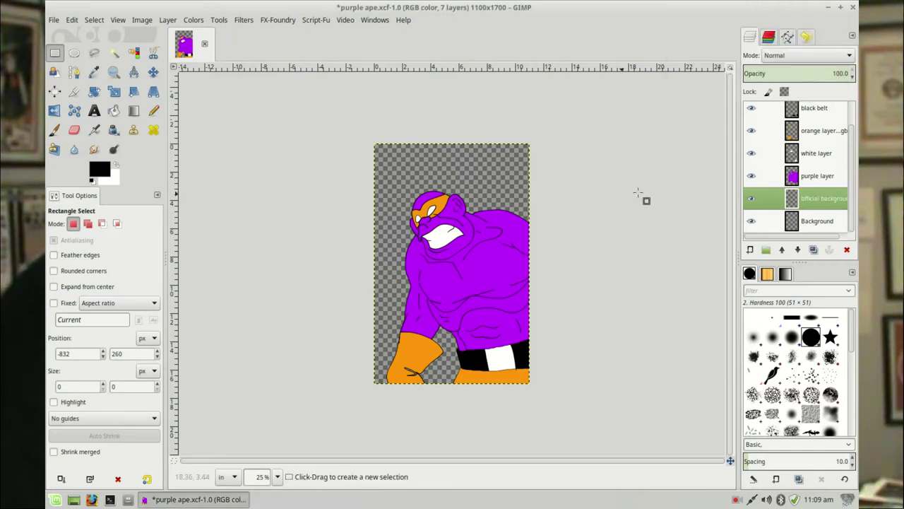
# Set the foreground colour to bright green 0dff73
pyautogui.click(100, 171)
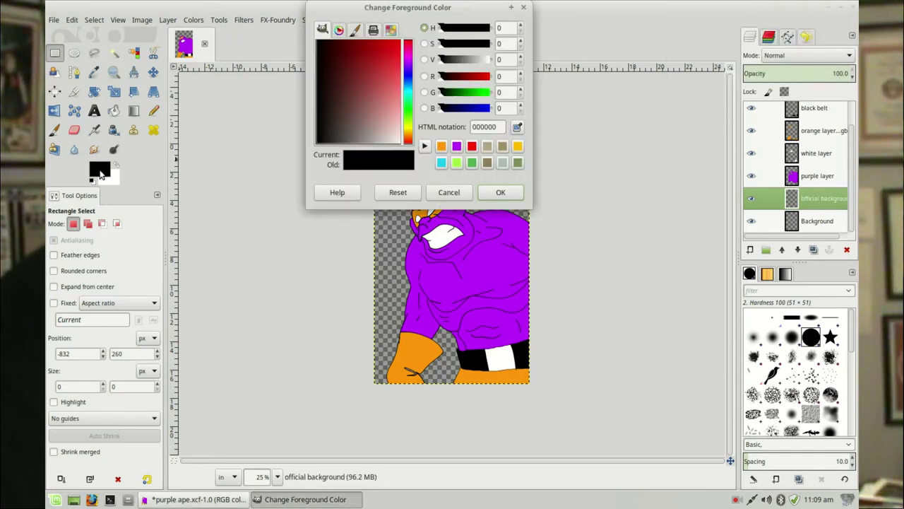
pyautogui.click(457, 145)
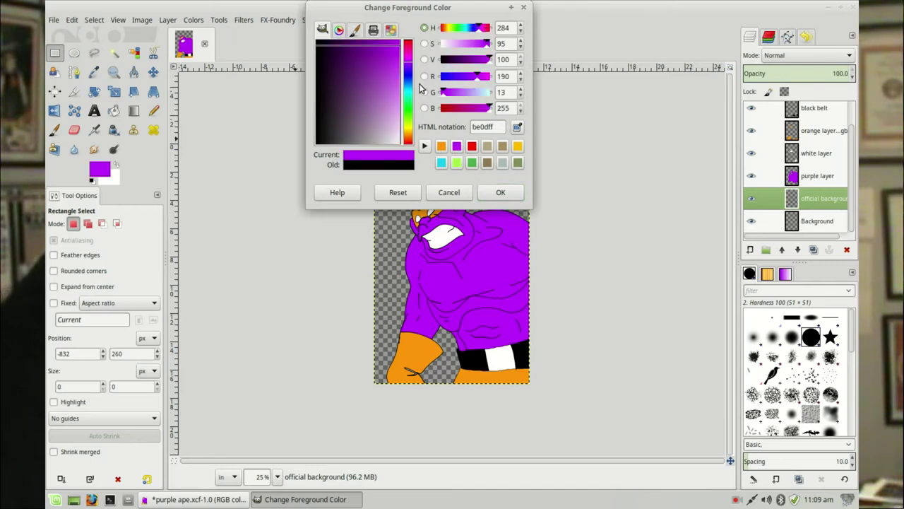
pyautogui.moveTo(411, 65); pyautogui.dragTo(414, 103)
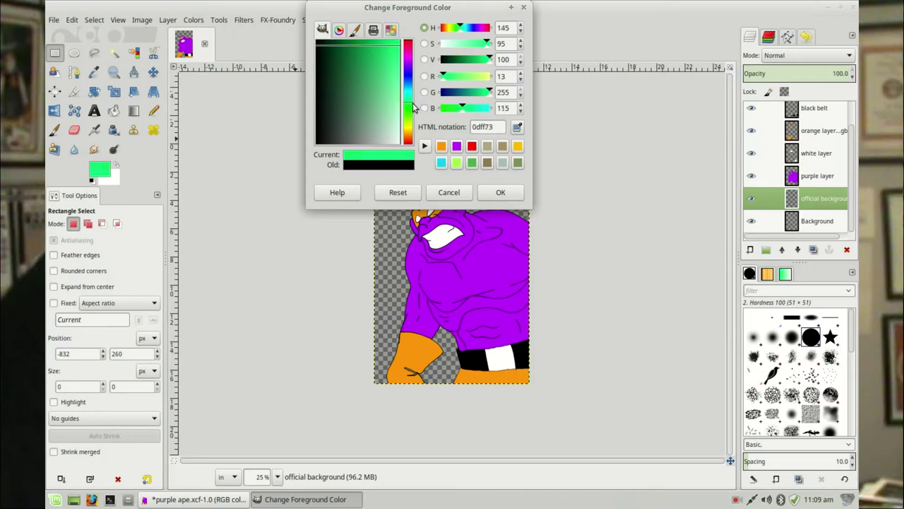
pyautogui.click(495, 193)
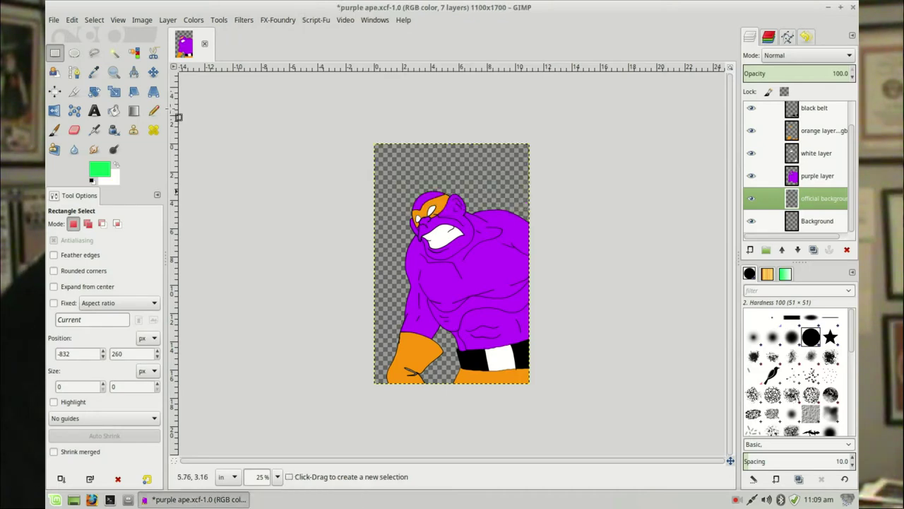
# Fill the official background layer with green and save the image
pyautogui.click(74, 20)
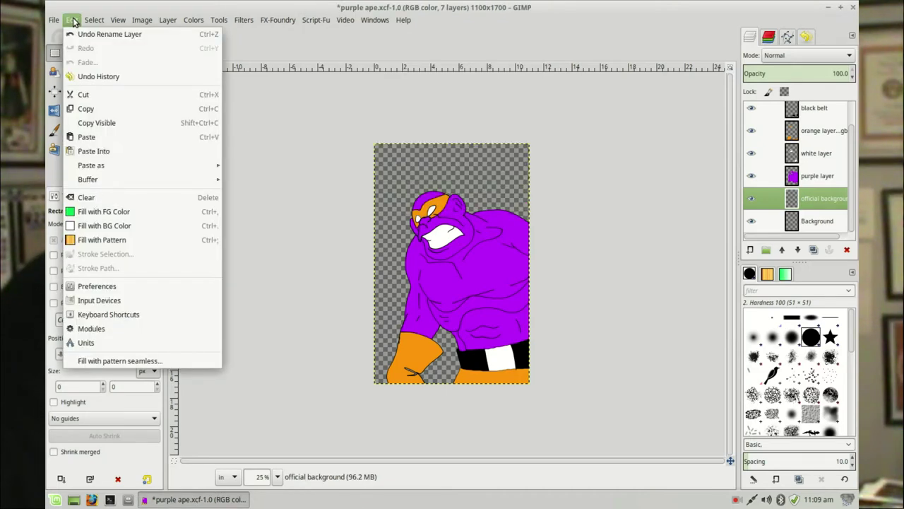
pyautogui.click(99, 210)
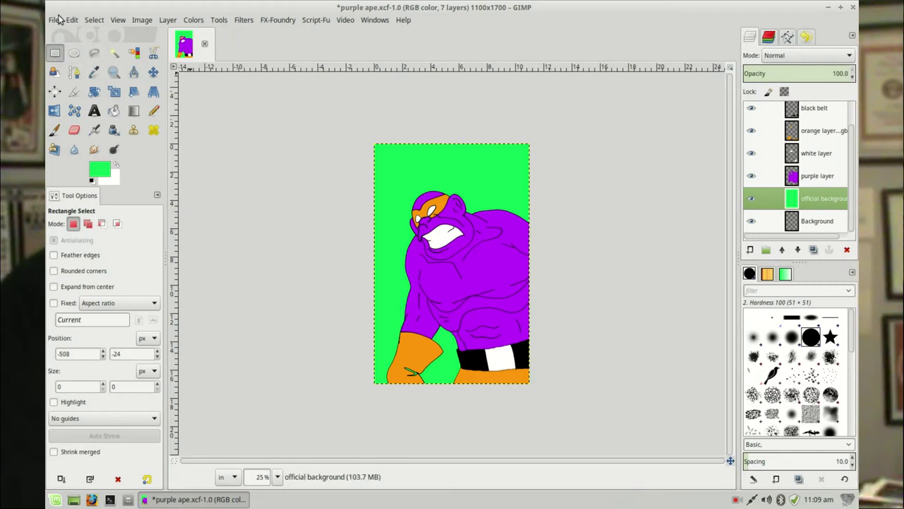
pyautogui.click(54, 20)
pyautogui.click(82, 118)
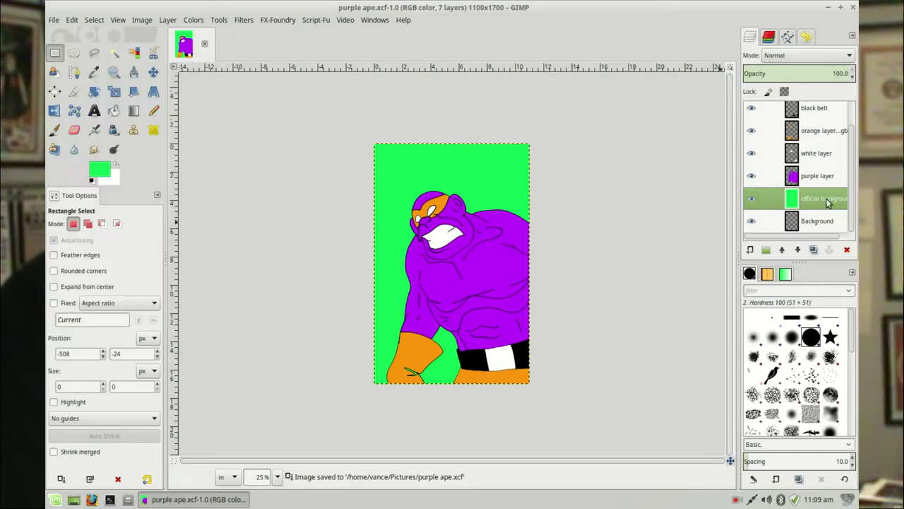
pyautogui.click(55, 130)
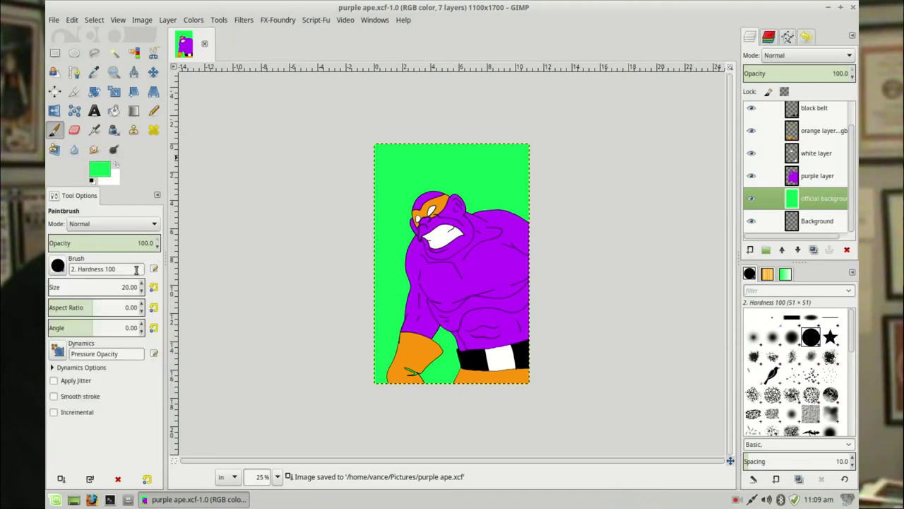
# Lower the Paintbrush opacity, choose the Hardness 050 brush, and enlarge the brush size
pyautogui.click(158, 248)
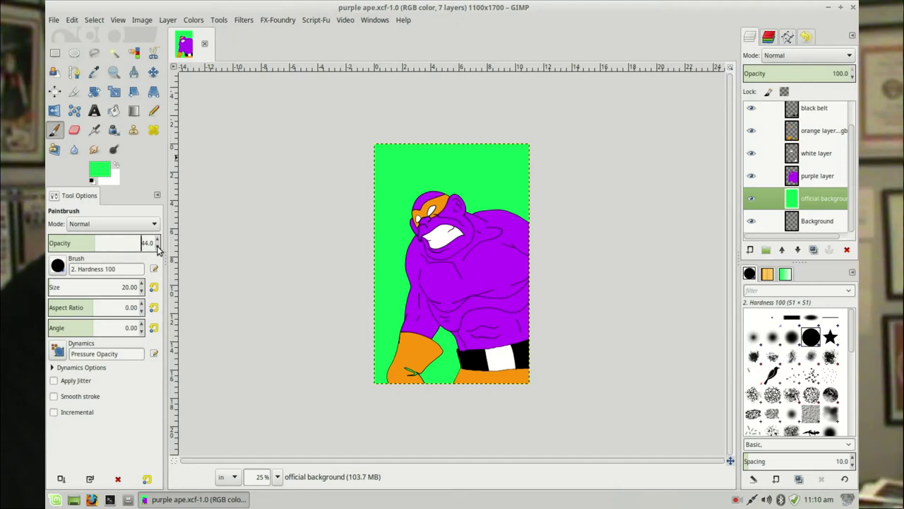
pyautogui.click(158, 247)
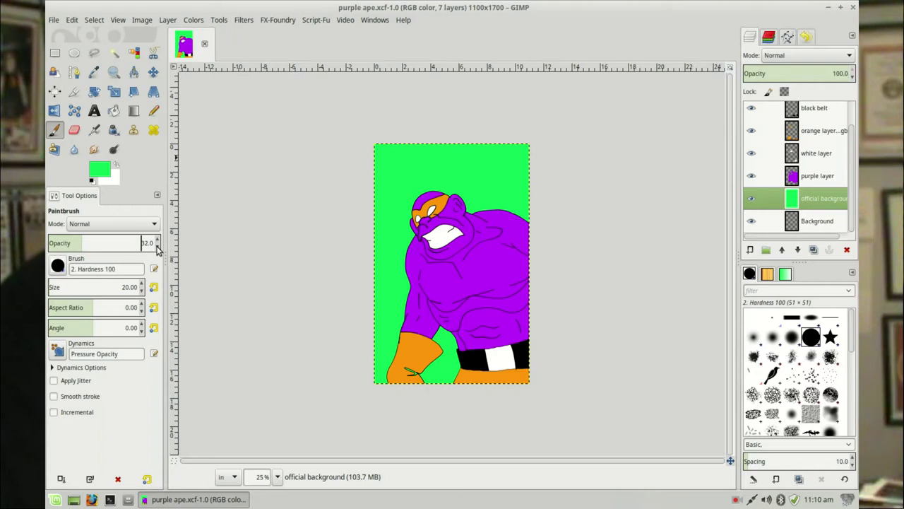
pyautogui.click(773, 339)
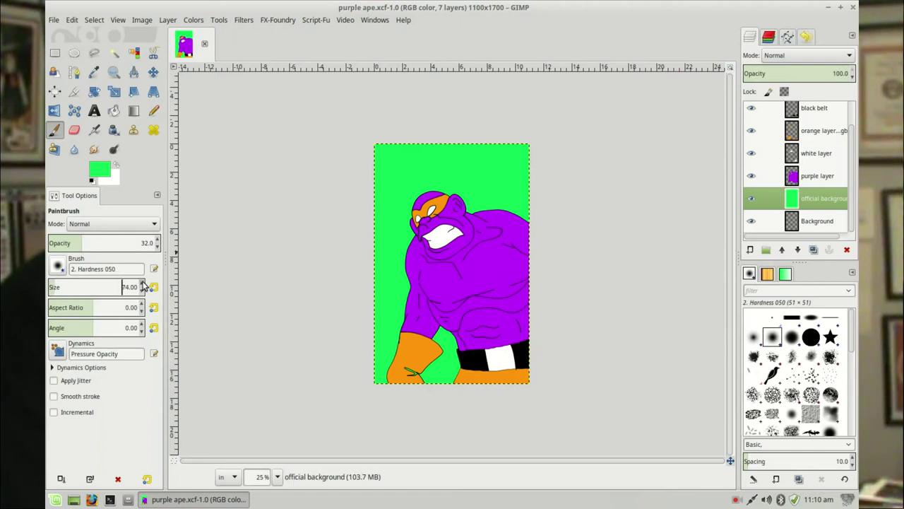
pyautogui.click(143, 284)
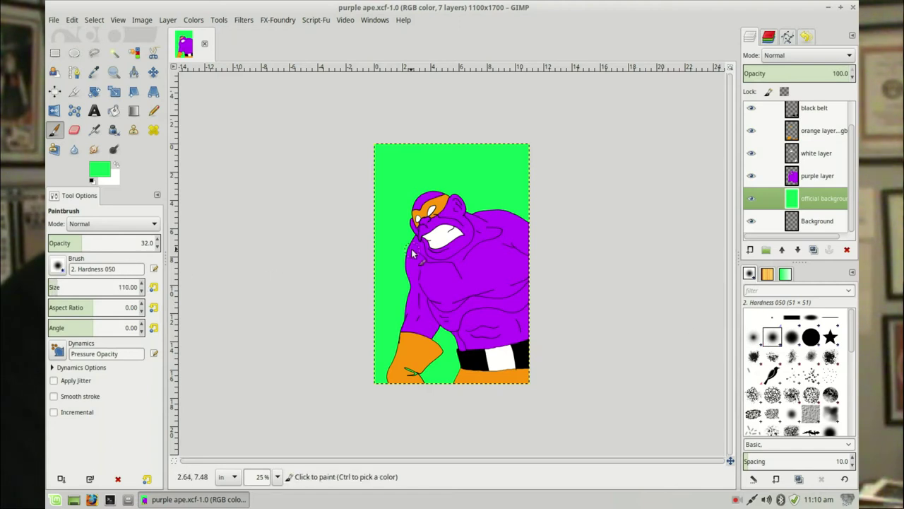
pyautogui.click(143, 286)
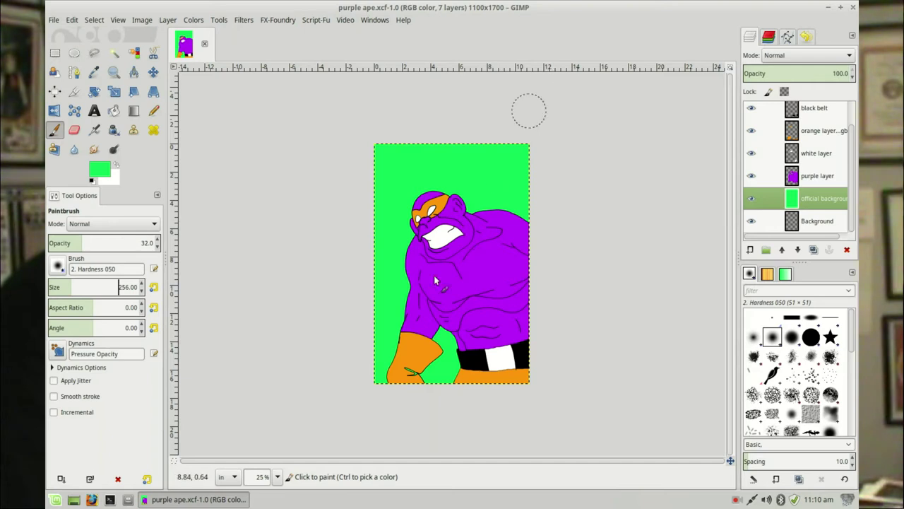
# Paint soft black shadows on the green beside the ape's face and left side, switching to Hardness 025
pyautogui.click(399, 240)
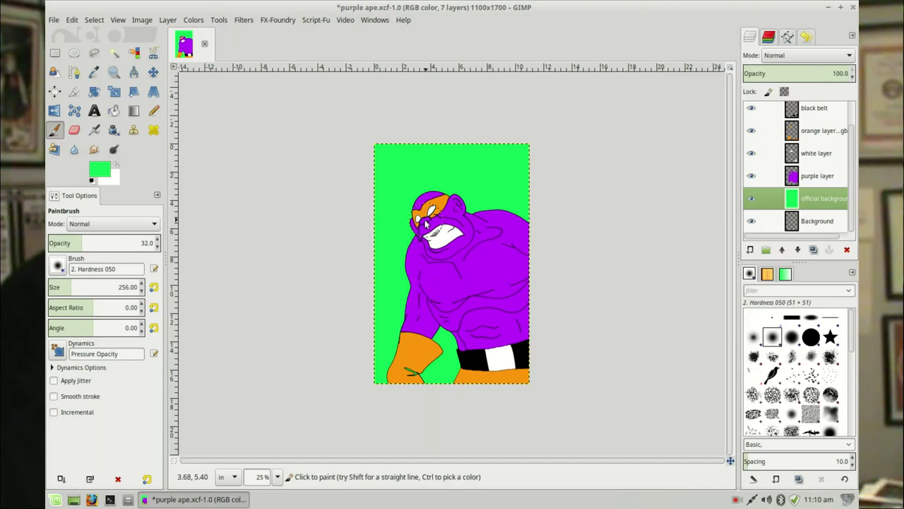
pyautogui.click(92, 182)
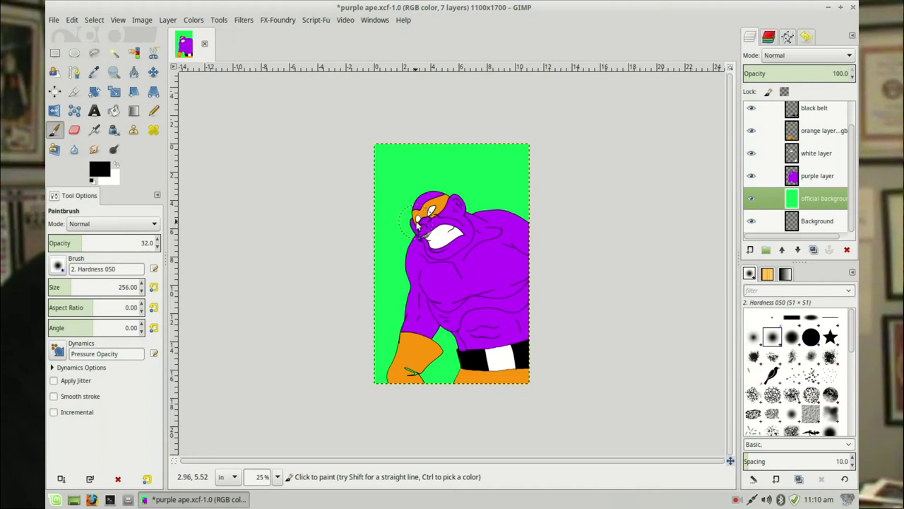
pyautogui.moveTo(417, 223)
pyautogui.mouseDown()
pyautogui.moveTo(410, 220)
pyautogui.moveTo(415, 247)
pyautogui.moveTo(398, 272)
pyautogui.moveTo(386, 399)
pyautogui.mouseUp()
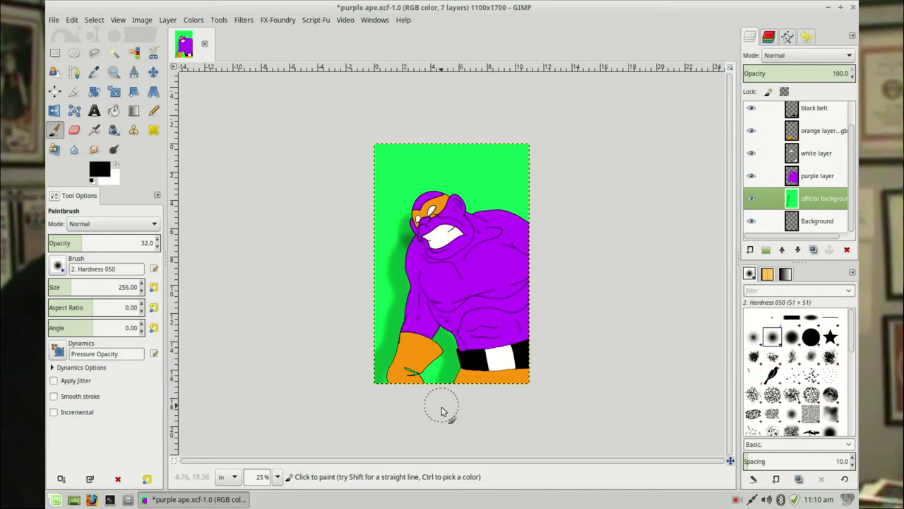
pyautogui.click(754, 337)
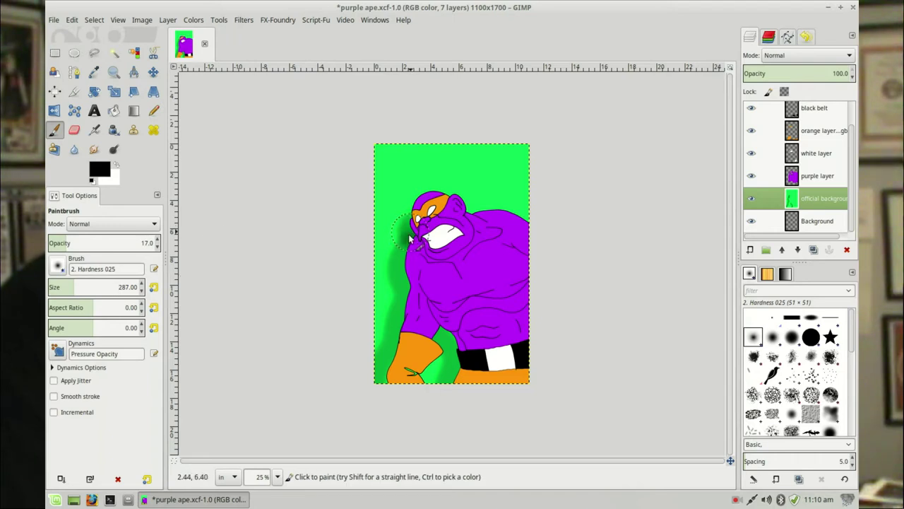
pyautogui.moveTo(405, 263)
pyautogui.mouseDown()
pyautogui.moveTo(412, 312)
pyautogui.moveTo(388, 383)
pyautogui.mouseUp()
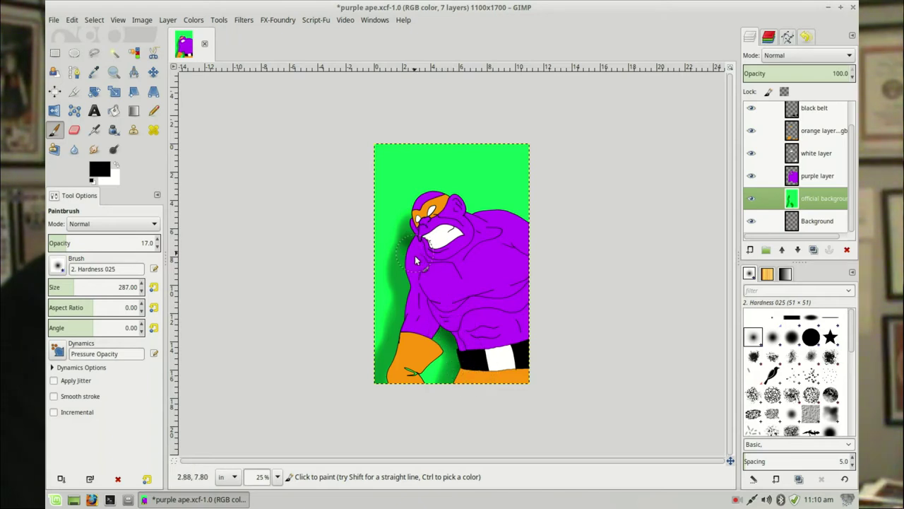
pyautogui.moveTo(411, 267); pyautogui.dragTo(406, 326)
# Zoom in on the face and deepen the dark shading beside the cheek and left contour
pyautogui.click(113, 73)
pyautogui.moveTo(404, 211); pyautogui.dragTo(439, 275)
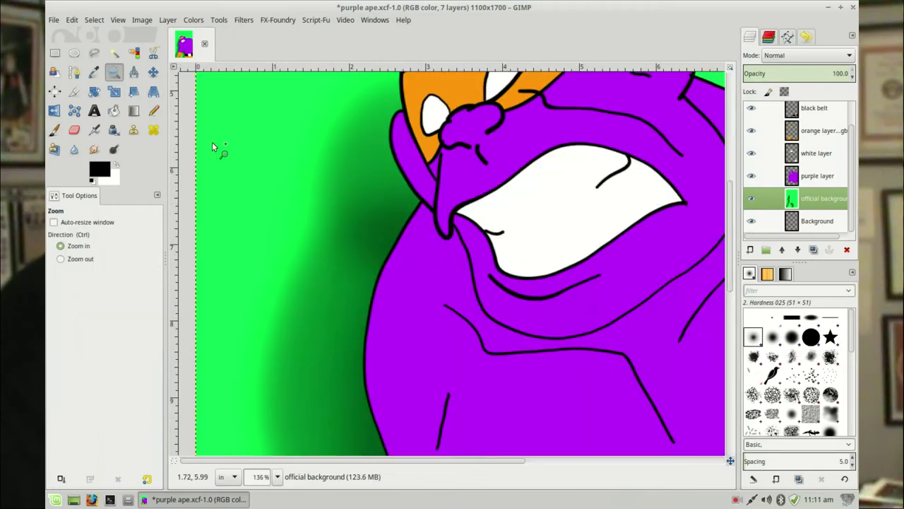
pyautogui.click(54, 130)
pyautogui.moveTo(417, 198); pyautogui.dragTo(396, 176)
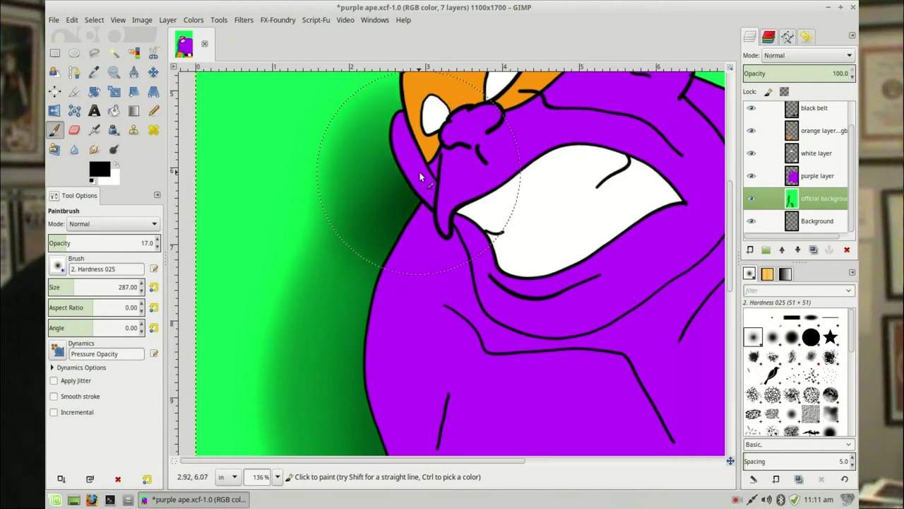
pyautogui.moveTo(393, 303)
pyautogui.mouseDown()
pyautogui.moveTo(380, 346)
pyautogui.moveTo(335, 278)
pyautogui.mouseUp()
pyautogui.scroll(-5, 335, 273)
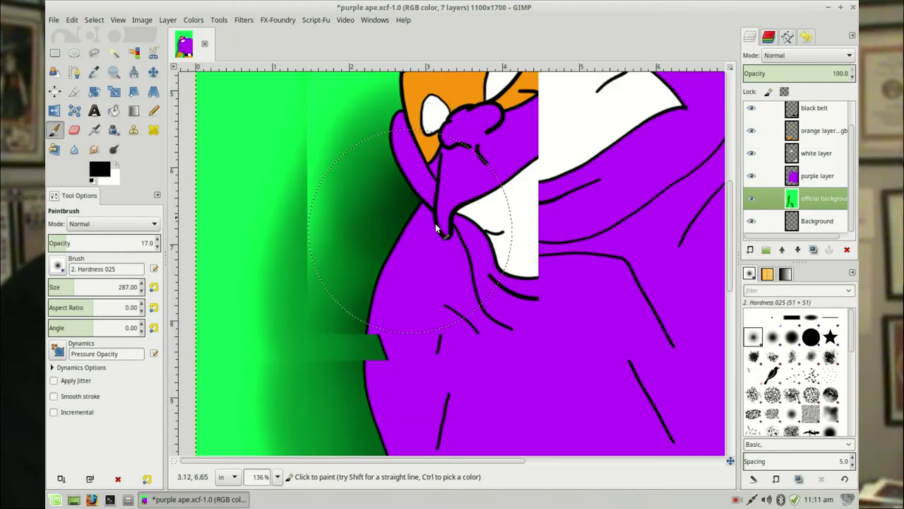
pyautogui.moveTo(384, 230)
pyautogui.mouseDown()
pyautogui.moveTo(389, 273)
pyautogui.moveTo(410, 294)
pyautogui.mouseUp()
pyautogui.scroll(-5, 494, 193)
pyautogui.scroll(3, 428, 133)
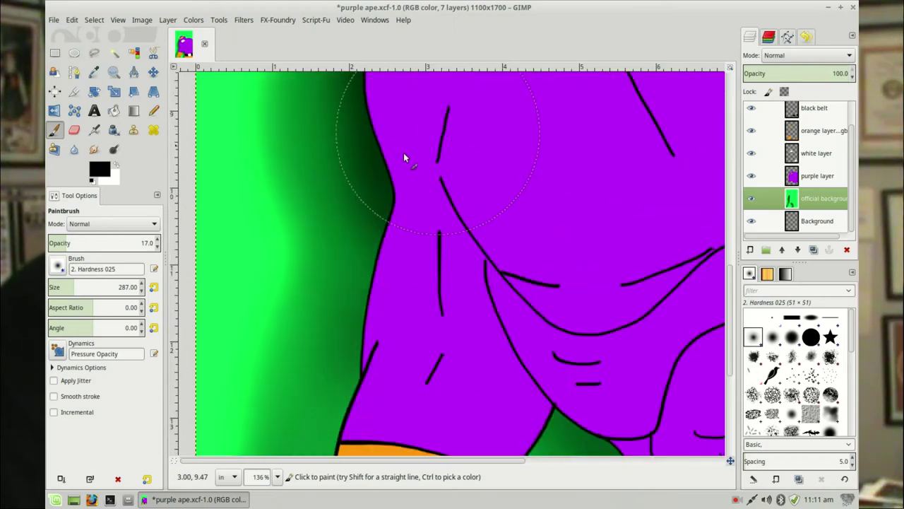
pyautogui.scroll(-5, 488, 127)
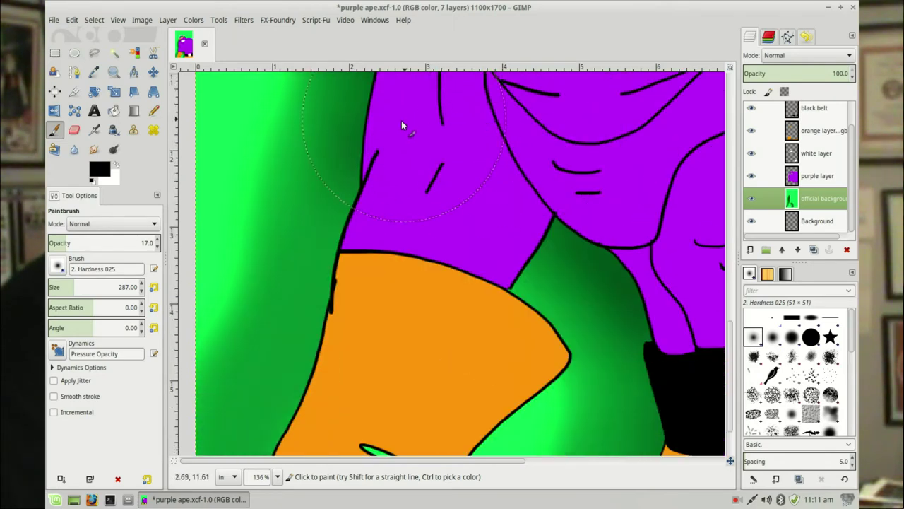
pyautogui.scroll(-2, 404, 189)
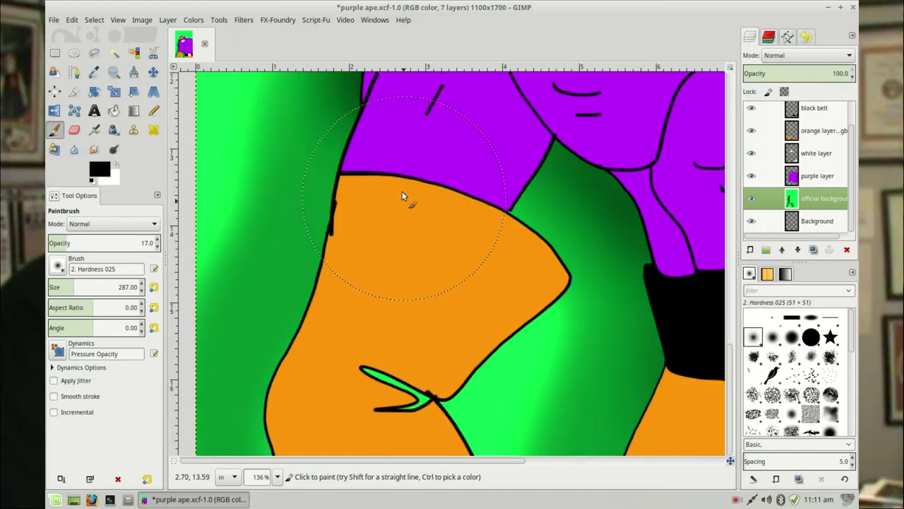
pyautogui.moveTo(359, 165)
pyautogui.mouseDown()
pyautogui.moveTo(344, 230)
pyautogui.moveTo(351, 223)
pyautogui.mouseUp()
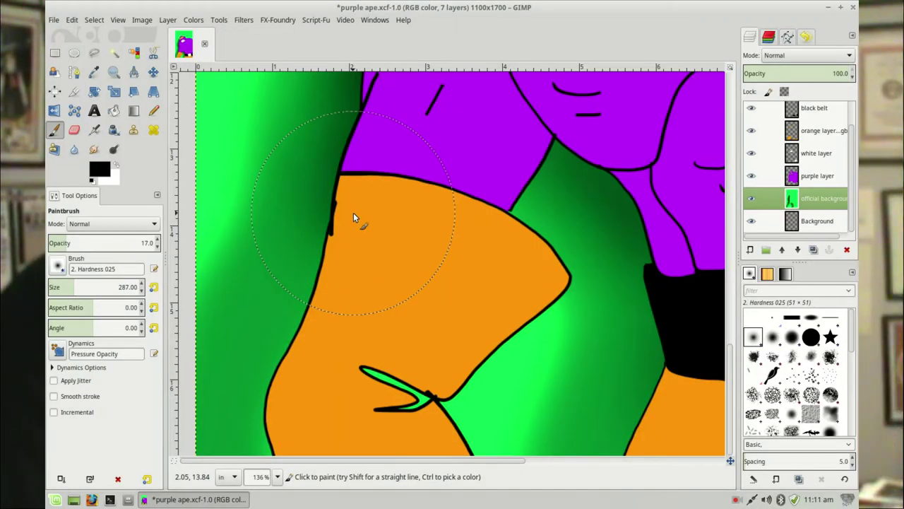
# Darken the green along the glove's edge and between the purple body and belt
pyautogui.moveTo(332, 257)
pyautogui.mouseDown()
pyautogui.moveTo(326, 315)
pyautogui.moveTo(373, 257)
pyautogui.mouseUp()
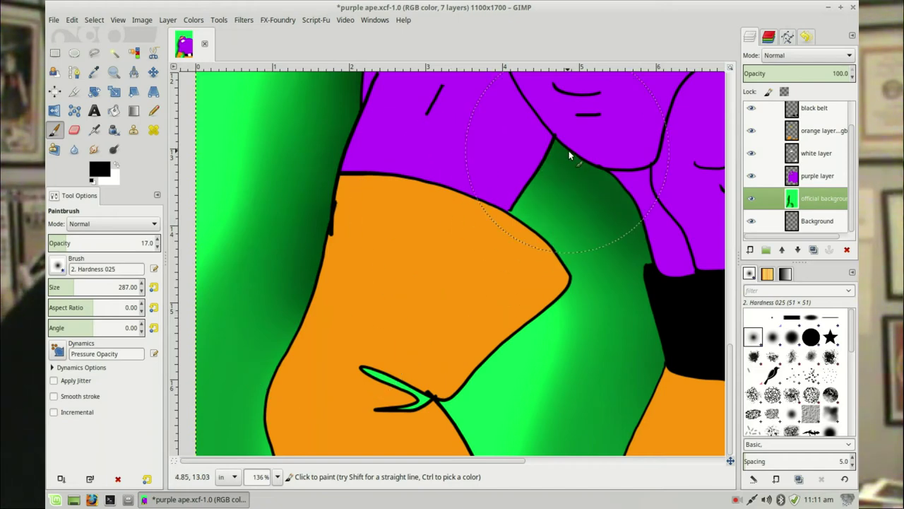
pyautogui.moveTo(636, 203)
pyautogui.mouseDown()
pyautogui.moveTo(667, 272)
pyautogui.moveTo(671, 345)
pyautogui.mouseUp()
pyautogui.scroll(-3, 672, 193)
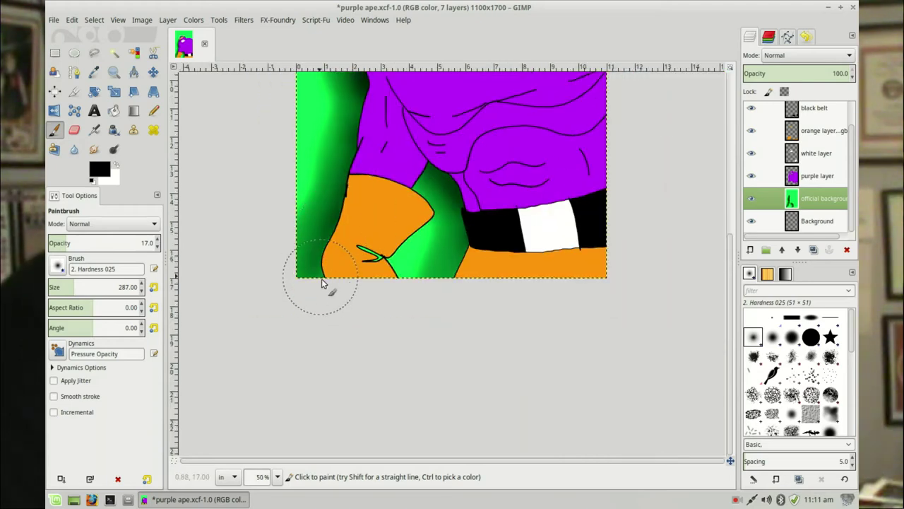
pyautogui.click(53, 20)
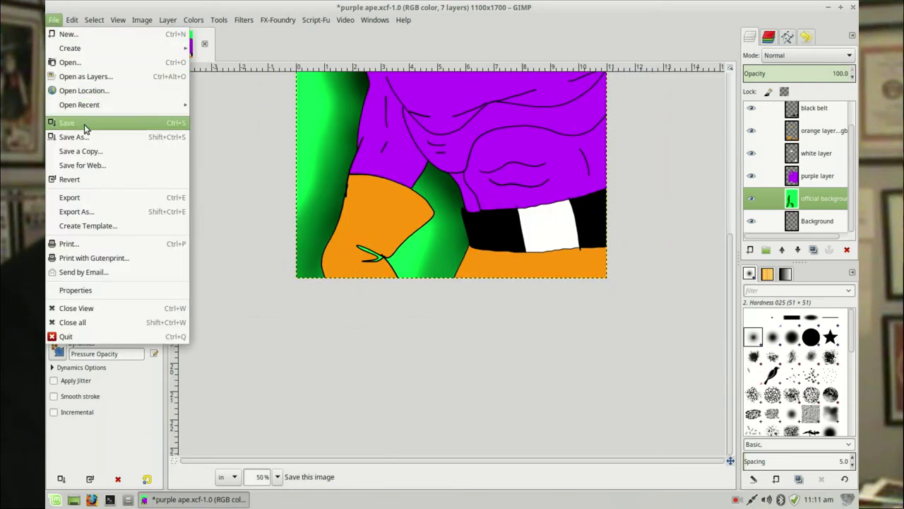
# Save purple ape.xcf and briefly toggle the background layer's visibility to check the shading
pyautogui.click(84, 123)
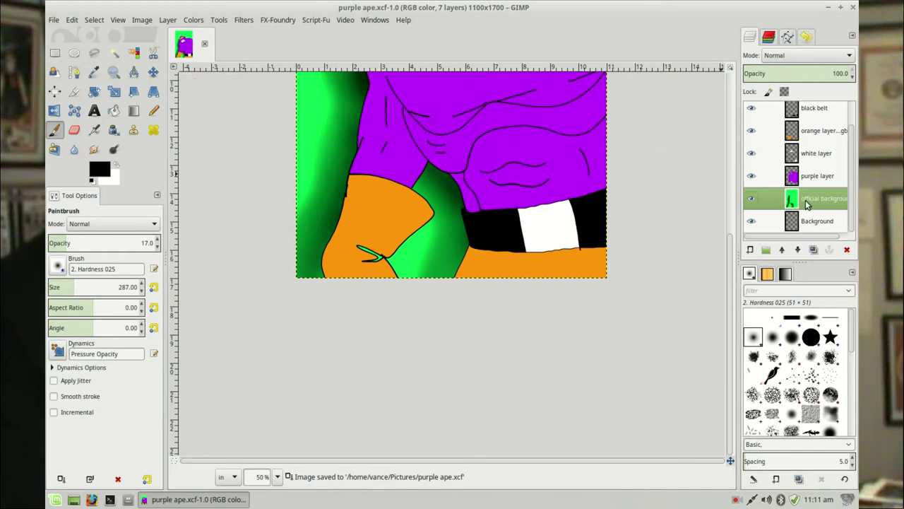
pyautogui.click(750, 201)
pyautogui.click(750, 201)
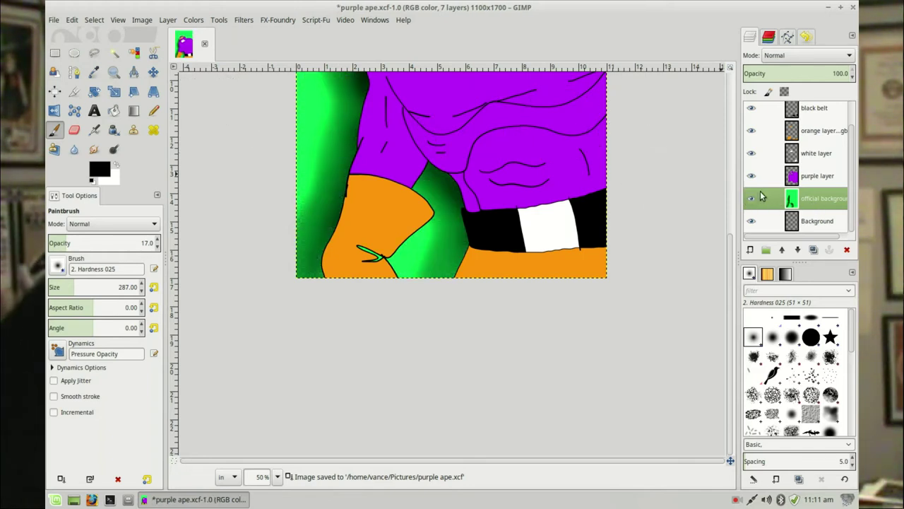
pyautogui.scroll(2, 848, 192)
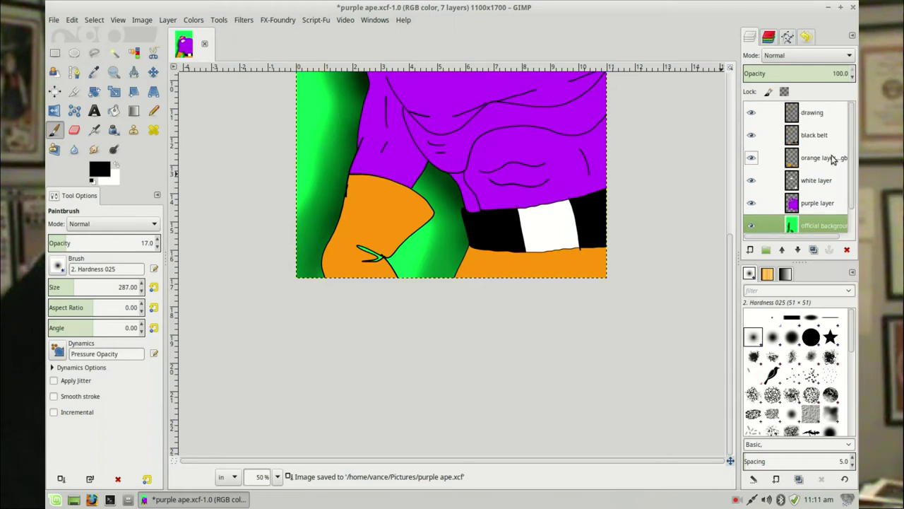
pyautogui.scroll(-2, 523, 201)
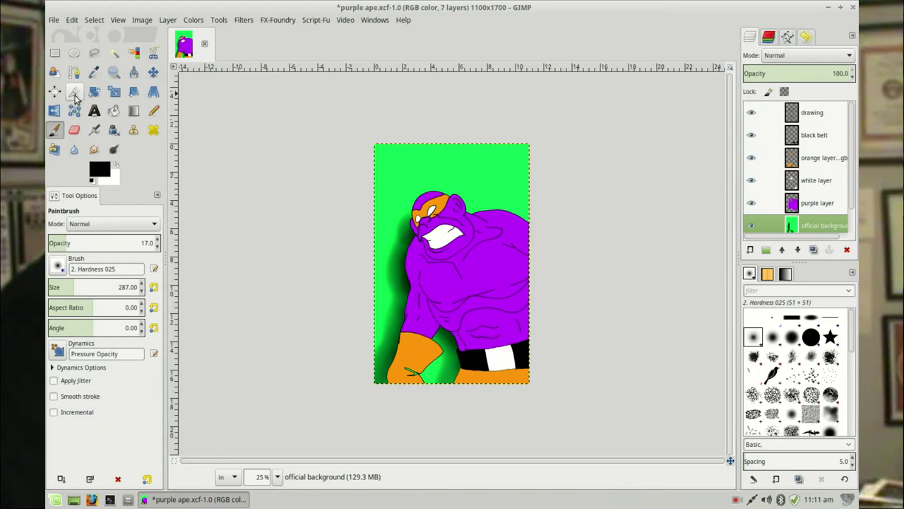
# Make the purple layer active and zoom in so the figure fills the view
pyautogui.click(153, 71)
pyautogui.click(820, 204)
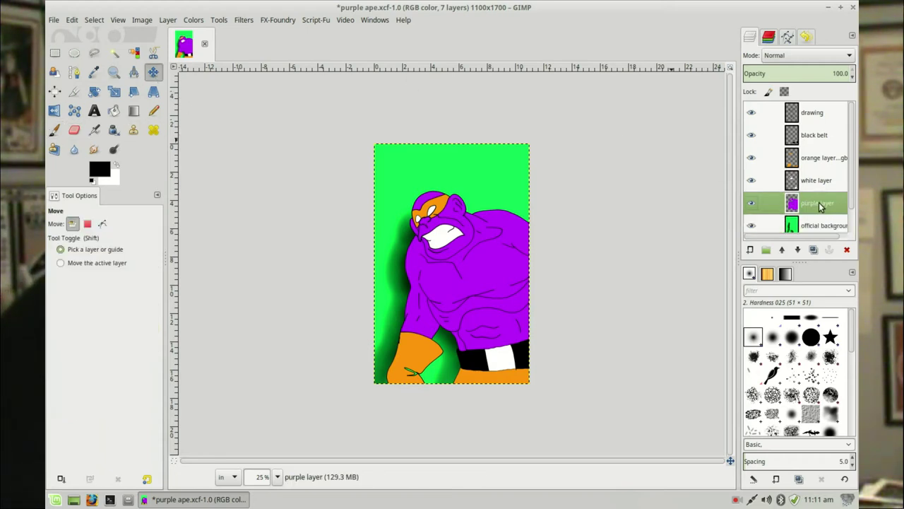
pyautogui.click(114, 73)
pyautogui.moveTo(483, 241); pyautogui.dragTo(561, 421)
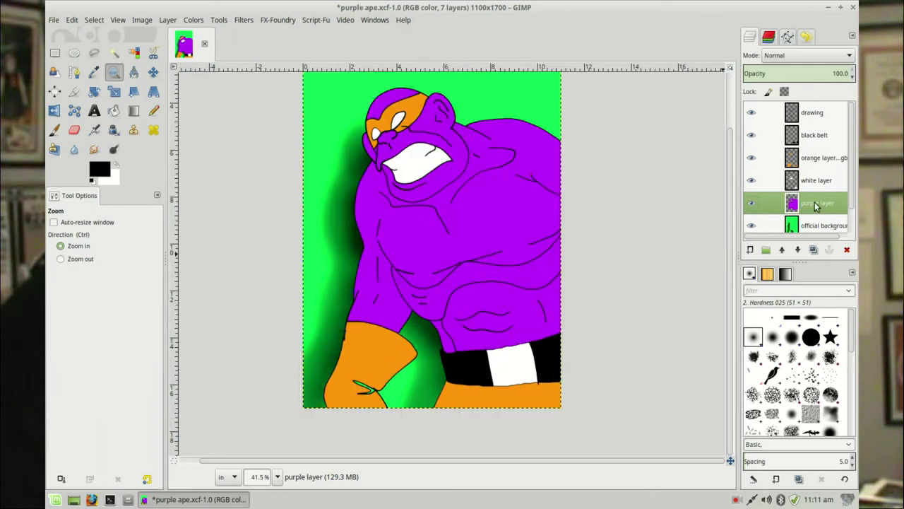
# Select all the purple areas of the ape with Select by Color
pyautogui.click(134, 53)
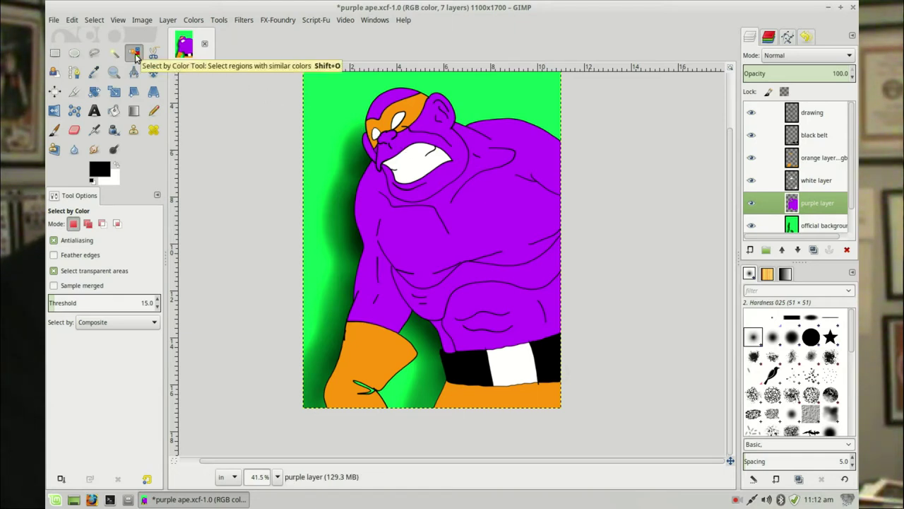
pyautogui.click(480, 166)
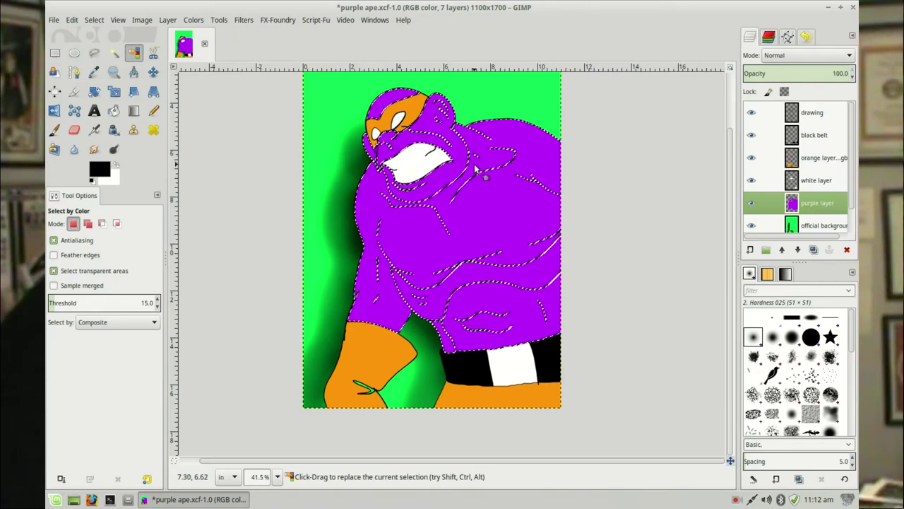
pyautogui.click(54, 133)
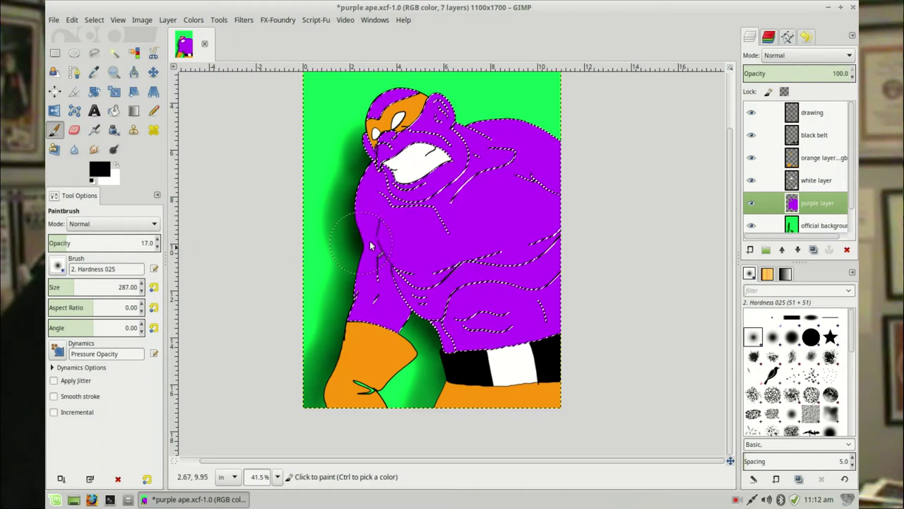
# Paint soft dark shading over the purple torso, jaw, neck, chest and upper-right body edge
pyautogui.moveTo(373, 226)
pyautogui.mouseDown()
pyautogui.moveTo(390, 303)
pyautogui.moveTo(378, 323)
pyautogui.moveTo(384, 285)
pyautogui.mouseUp()
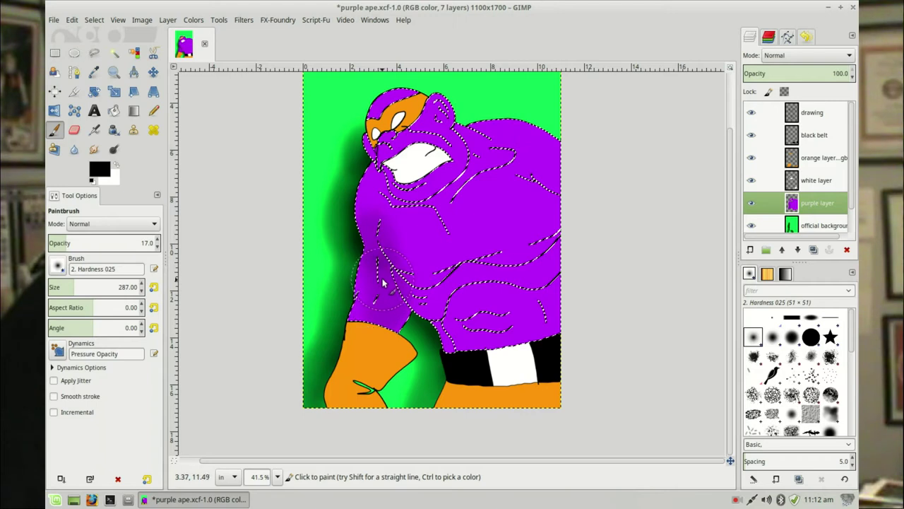
pyautogui.moveTo(389, 234)
pyautogui.mouseDown()
pyautogui.moveTo(389, 189)
pyautogui.moveTo(375, 180)
pyautogui.moveTo(406, 219)
pyautogui.moveTo(401, 211)
pyautogui.moveTo(425, 207)
pyautogui.moveTo(402, 159)
pyautogui.moveTo(374, 142)
pyautogui.moveTo(374, 112)
pyautogui.moveTo(366, 141)
pyautogui.moveTo(376, 168)
pyautogui.moveTo(434, 219)
pyautogui.moveTo(440, 256)
pyautogui.moveTo(394, 261)
pyautogui.moveTo(416, 279)
pyautogui.moveTo(440, 273)
pyautogui.moveTo(411, 282)
pyautogui.moveTo(412, 297)
pyautogui.moveTo(436, 326)
pyautogui.moveTo(455, 321)
pyautogui.moveTo(462, 296)
pyautogui.moveTo(469, 312)
pyautogui.moveTo(455, 335)
pyautogui.moveTo(461, 353)
pyautogui.moveTo(473, 351)
pyautogui.moveTo(502, 306)
pyautogui.moveTo(503, 329)
pyautogui.mouseUp()
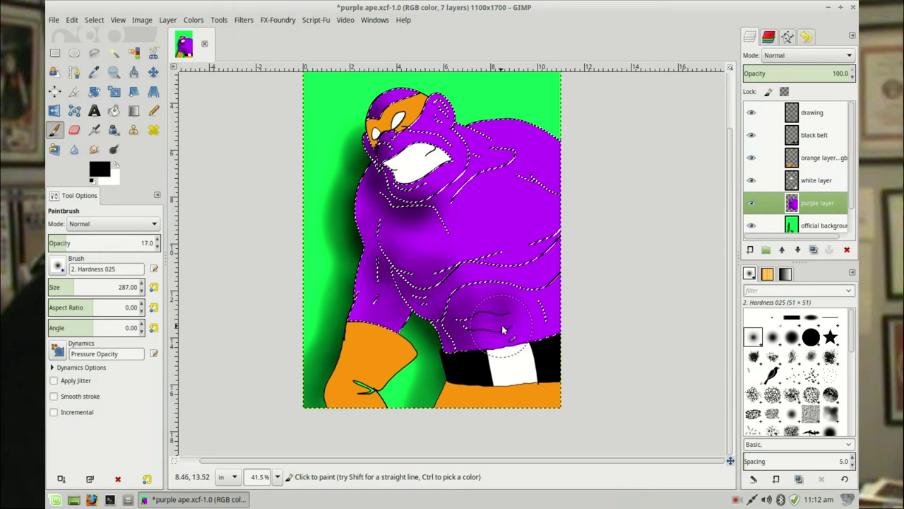
pyautogui.moveTo(486, 278)
pyautogui.mouseDown()
pyautogui.moveTo(499, 265)
pyautogui.moveTo(460, 201)
pyautogui.mouseUp()
pyautogui.moveTo(524, 175)
pyautogui.mouseDown()
pyautogui.moveTo(552, 170)
pyautogui.moveTo(542, 181)
pyautogui.moveTo(586, 212)
pyautogui.mouseUp()
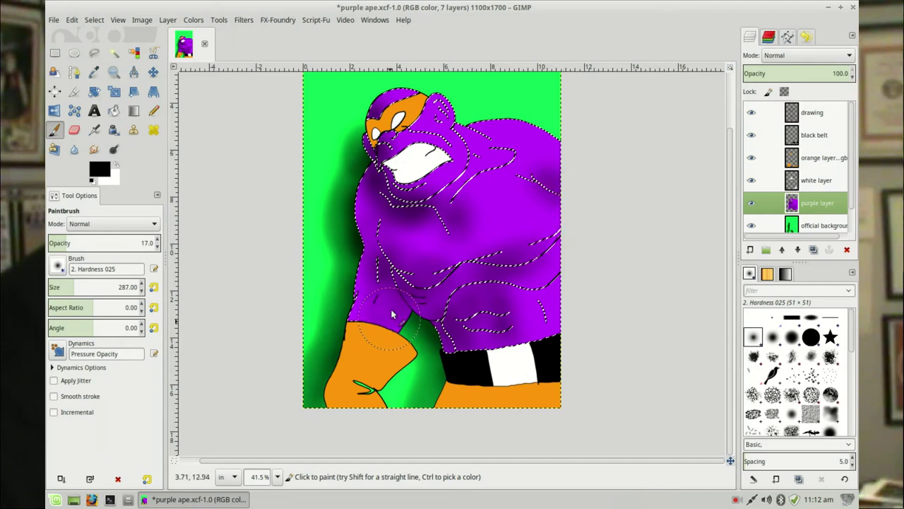
pyautogui.moveTo(404, 306)
pyautogui.mouseDown()
pyautogui.moveTo(444, 322)
pyautogui.moveTo(483, 312)
pyautogui.mouseUp()
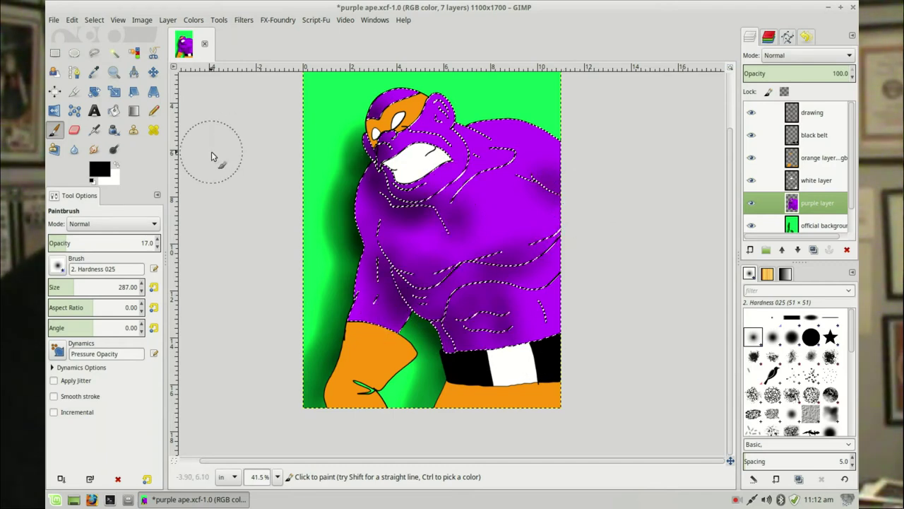
# Make white the paint colour and brush soft highlights on the head, shoulder and chest
pyautogui.click(117, 167)
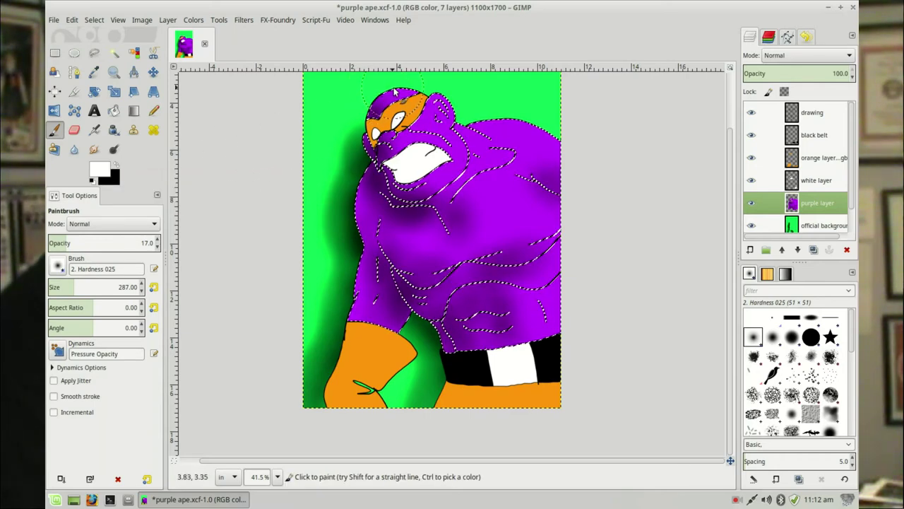
pyautogui.moveTo(411, 93)
pyautogui.mouseDown()
pyautogui.moveTo(387, 91)
pyautogui.moveTo(440, 97)
pyautogui.moveTo(429, 104)
pyautogui.moveTo(428, 129)
pyautogui.moveTo(405, 139)
pyautogui.moveTo(448, 169)
pyautogui.moveTo(439, 182)
pyautogui.moveTo(467, 150)
pyautogui.moveTo(456, 130)
pyautogui.moveTo(426, 122)
pyautogui.moveTo(422, 150)
pyautogui.moveTo(397, 151)
pyautogui.moveTo(385, 109)
pyautogui.moveTo(398, 100)
pyautogui.moveTo(487, 139)
pyautogui.moveTo(468, 140)
pyautogui.moveTo(485, 165)
pyautogui.moveTo(471, 169)
pyautogui.moveTo(486, 124)
pyautogui.moveTo(475, 121)
pyautogui.moveTo(534, 128)
pyautogui.moveTo(569, 157)
pyautogui.moveTo(565, 148)
pyautogui.moveTo(531, 127)
pyautogui.moveTo(482, 123)
pyautogui.moveTo(524, 131)
pyautogui.moveTo(545, 149)
pyautogui.moveTo(536, 179)
pyautogui.moveTo(512, 187)
pyautogui.mouseUp()
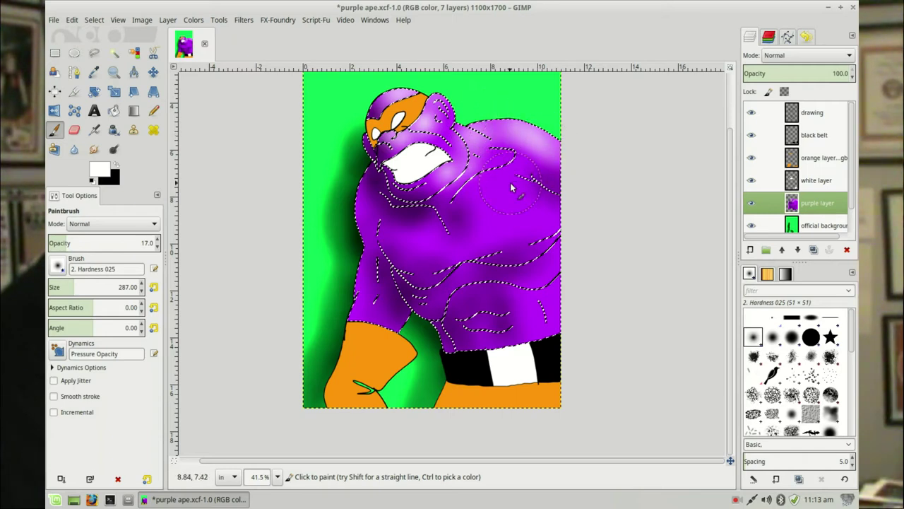
pyautogui.moveTo(519, 211)
pyautogui.mouseDown()
pyautogui.moveTo(502, 183)
pyautogui.moveTo(496, 205)
pyautogui.moveTo(513, 220)
pyautogui.moveTo(523, 203)
pyautogui.moveTo(506, 189)
pyautogui.moveTo(490, 204)
pyautogui.moveTo(512, 222)
pyautogui.mouseUp()
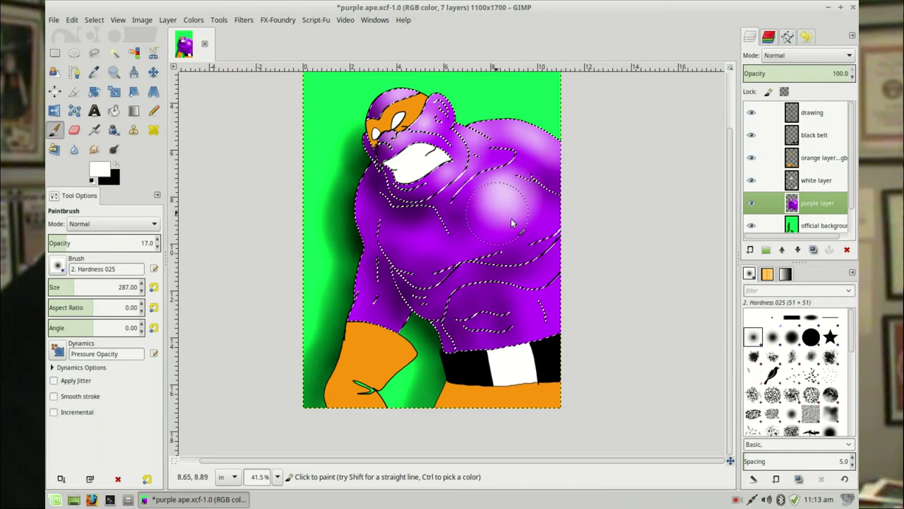
pyautogui.moveTo(423, 232)
pyautogui.mouseDown()
pyautogui.moveTo(430, 247)
pyautogui.moveTo(420, 243)
pyautogui.mouseUp()
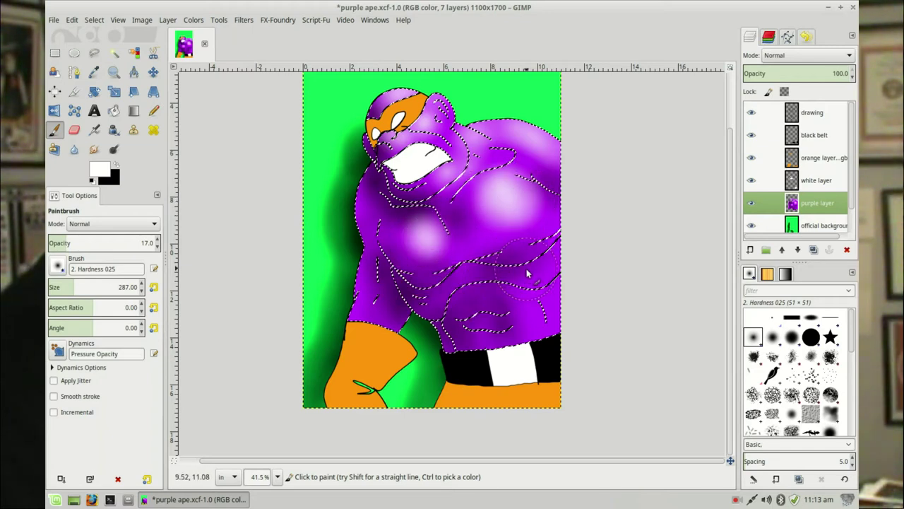
pyautogui.moveTo(532, 281)
pyautogui.mouseDown()
pyautogui.moveTo(454, 287)
pyautogui.moveTo(456, 250)
pyautogui.moveTo(443, 251)
pyautogui.moveTo(447, 260)
pyautogui.moveTo(531, 217)
pyautogui.moveTo(536, 231)
pyautogui.moveTo(511, 228)
pyautogui.moveTo(473, 197)
pyautogui.moveTo(457, 198)
pyautogui.moveTo(529, 170)
pyautogui.moveTo(528, 194)
pyautogui.moveTo(389, 310)
pyautogui.moveTo(447, 319)
pyautogui.moveTo(515, 311)
pyautogui.moveTo(508, 305)
pyautogui.moveTo(474, 305)
pyautogui.moveTo(472, 318)
pyautogui.moveTo(498, 325)
pyautogui.moveTo(483, 326)
pyautogui.moveTo(501, 338)
pyautogui.moveTo(544, 310)
pyautogui.moveTo(540, 300)
pyautogui.moveTo(540, 330)
pyautogui.moveTo(559, 281)
pyautogui.moveTo(523, 256)
pyautogui.moveTo(530, 235)
pyautogui.moveTo(514, 243)
pyautogui.moveTo(536, 225)
pyautogui.moveTo(507, 219)
pyautogui.moveTo(532, 210)
pyautogui.moveTo(466, 239)
pyautogui.moveTo(423, 233)
pyautogui.moveTo(415, 224)
pyautogui.moveTo(479, 187)
pyautogui.moveTo(461, 186)
pyautogui.moveTo(452, 171)
pyautogui.moveTo(436, 183)
pyautogui.moveTo(454, 168)
pyautogui.moveTo(430, 183)
pyautogui.moveTo(429, 125)
pyautogui.moveTo(413, 134)
pyautogui.moveTo(410, 116)
pyautogui.moveTo(413, 106)
pyautogui.moveTo(480, 138)
pyautogui.moveTo(521, 135)
pyautogui.moveTo(573, 150)
pyautogui.mouseUp()
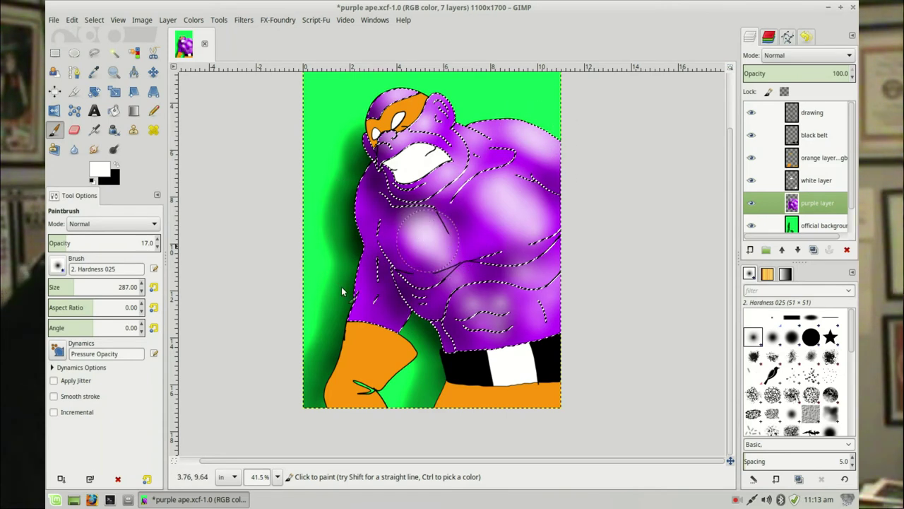
# Reduce the Paintbrush size step by step from 287 down to 110
pyautogui.click(140, 290)
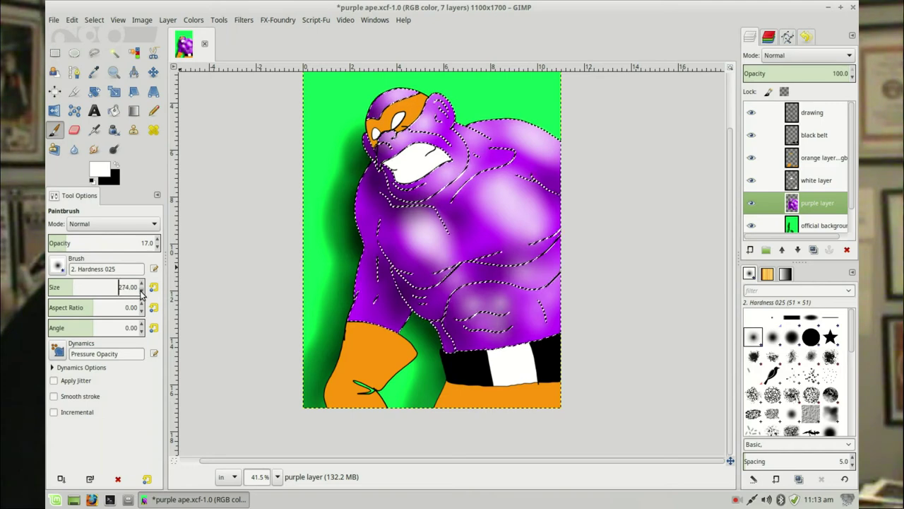
pyautogui.click(140, 290)
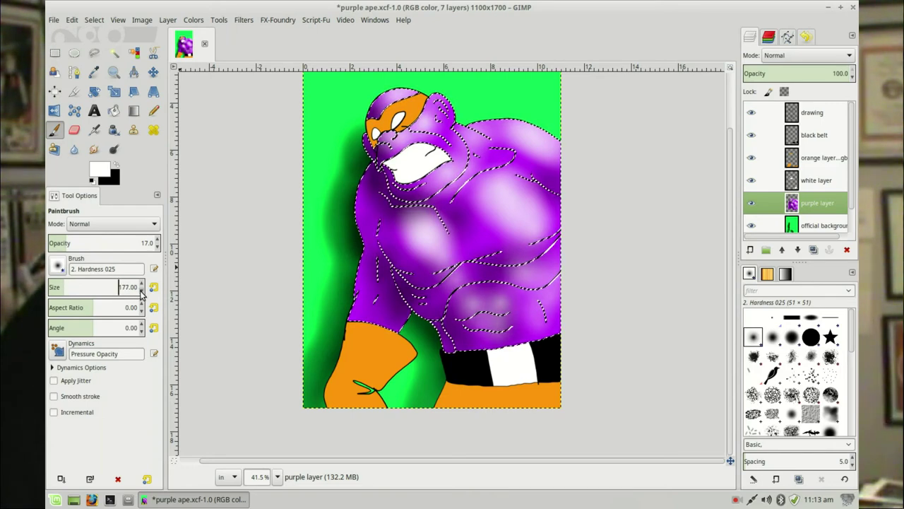
pyautogui.click(140, 289)
pyautogui.click(141, 290)
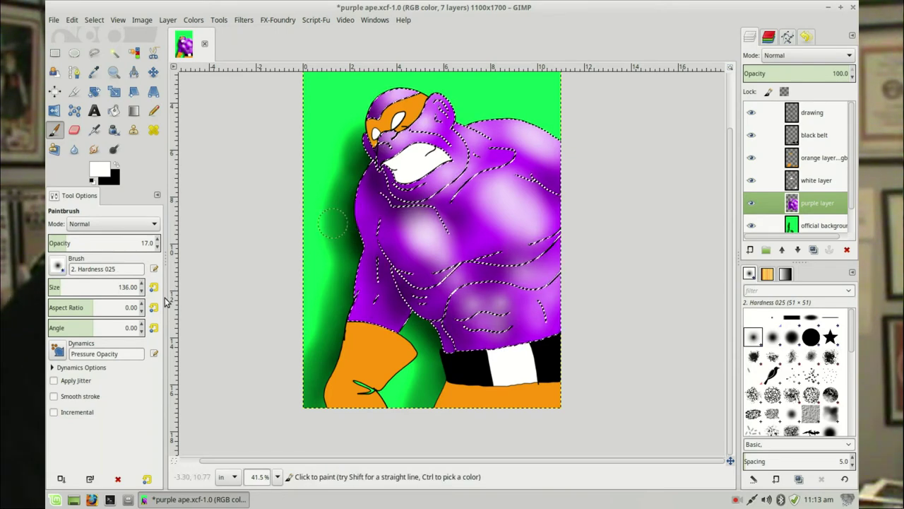
pyautogui.click(140, 292)
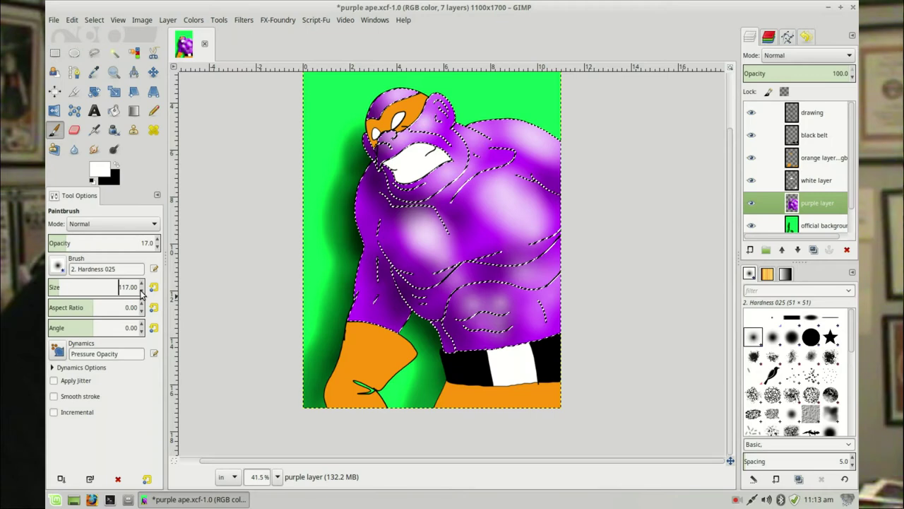
pyautogui.click(141, 292)
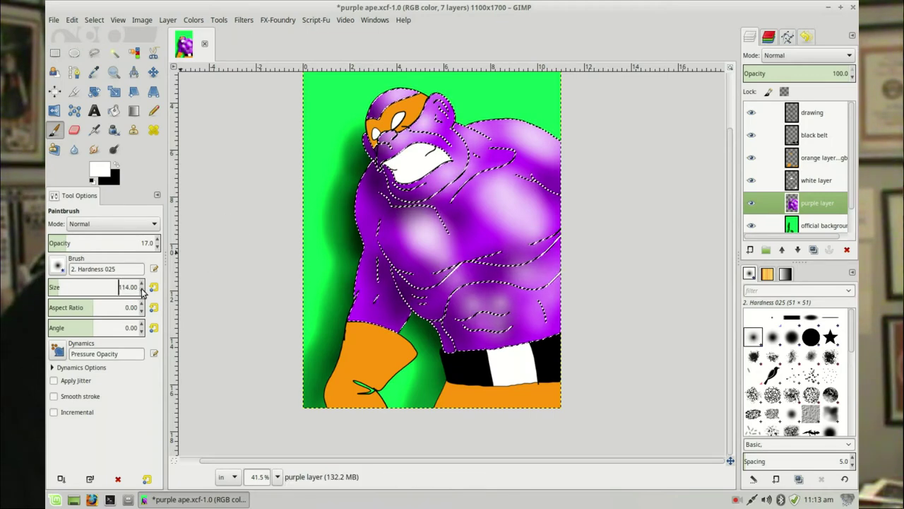
pyautogui.click(142, 291)
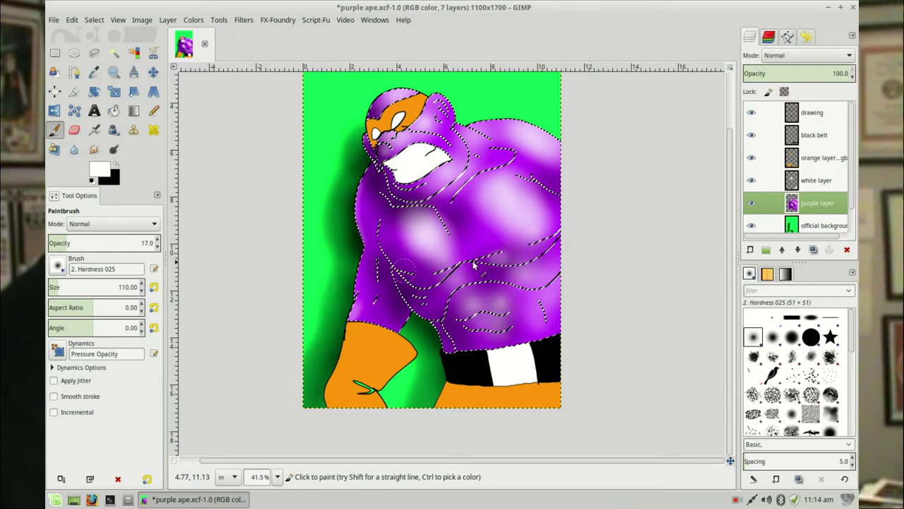
# Clear the purple selection and save purple ape.xcf
pyautogui.click(55, 52)
pyautogui.click(247, 141)
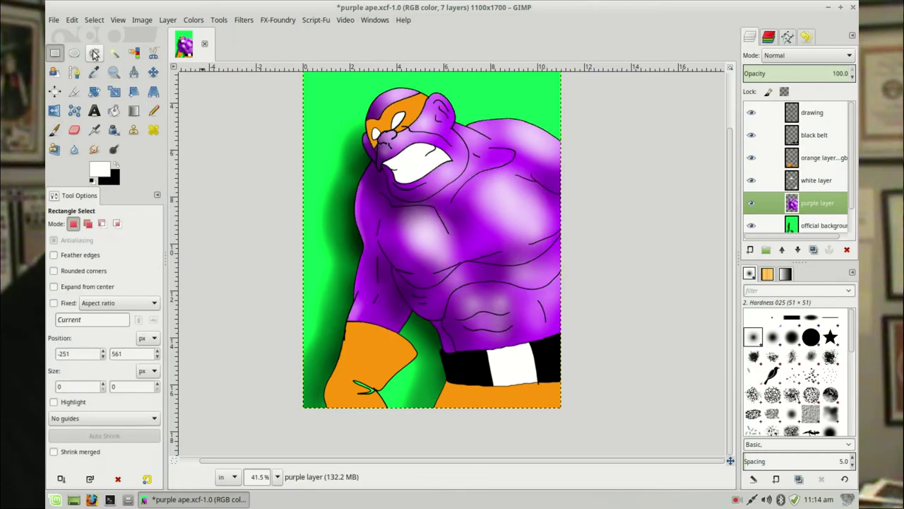
pyautogui.click(54, 21)
pyautogui.click(84, 125)
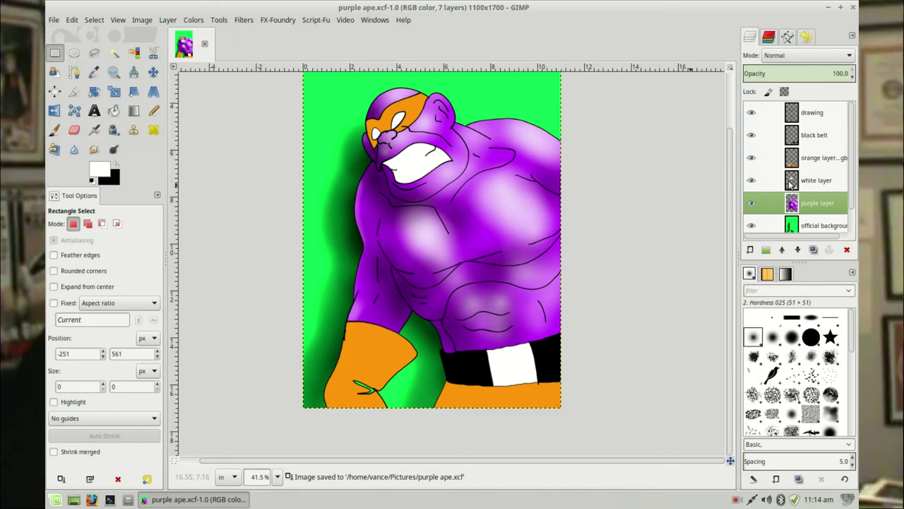
# On the orange layer, select all orange areas by colour and zoom in on the glove's loop
pyautogui.click(822, 161)
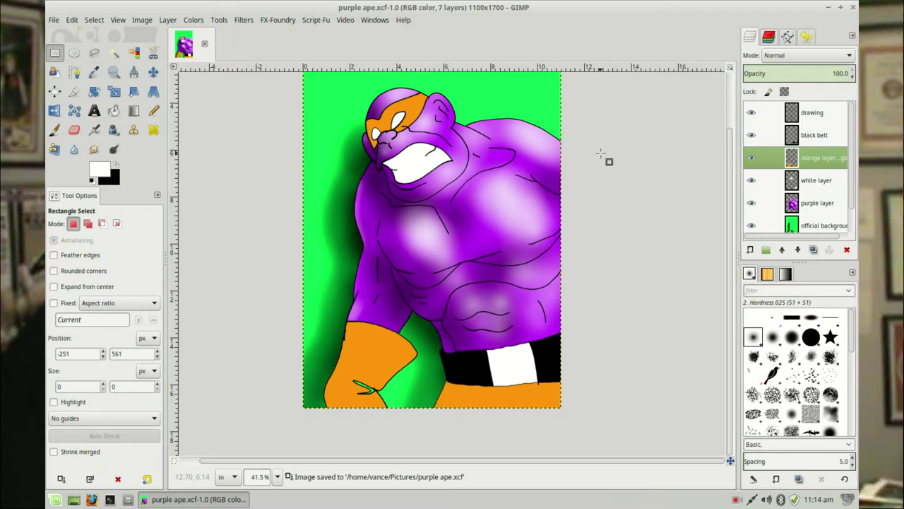
pyautogui.click(134, 53)
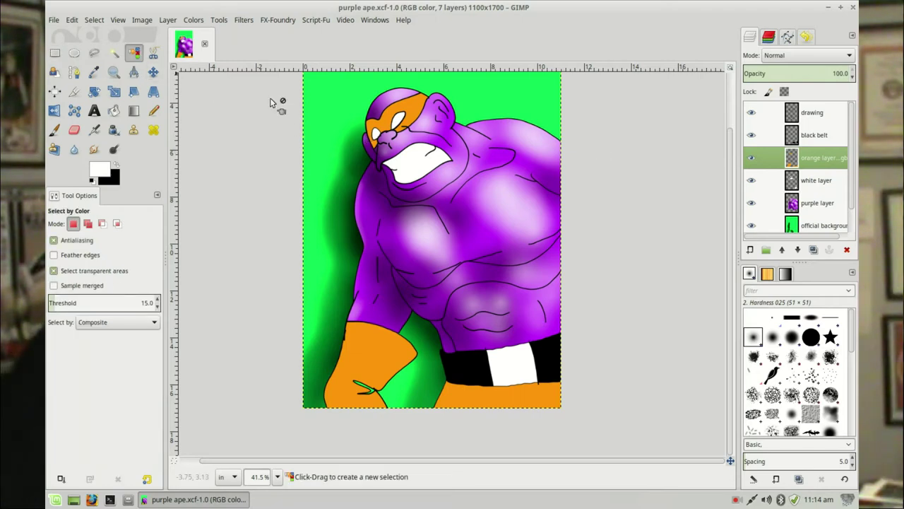
pyautogui.click(375, 131)
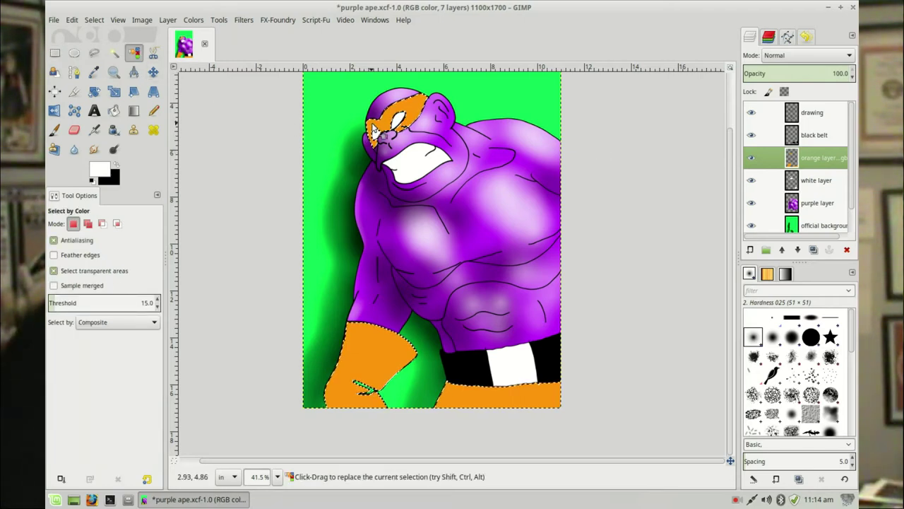
pyautogui.click(114, 72)
pyautogui.moveTo(334, 367); pyautogui.dragTo(401, 417)
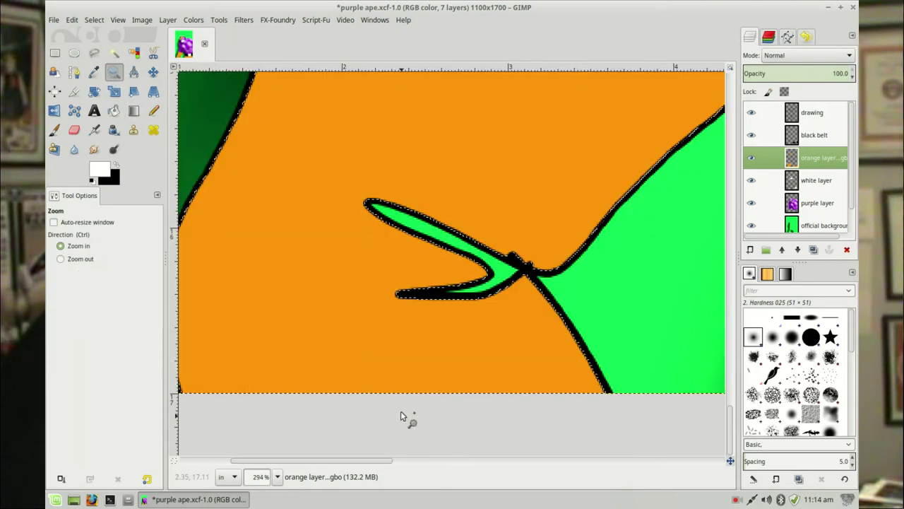
# Clear the selection, eyedrop the canvas orange, and pencil over the green gap in the glove's loop
pyautogui.click(55, 53)
pyautogui.click(601, 269)
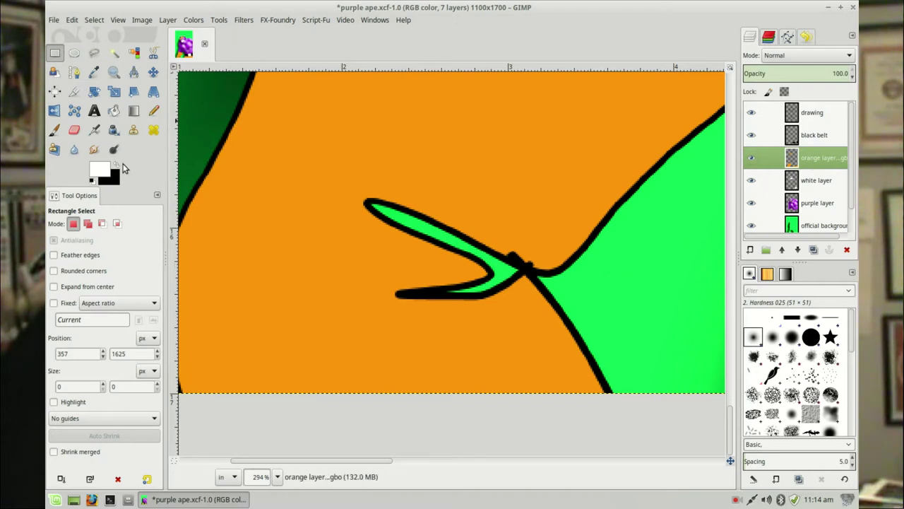
pyautogui.click(101, 170)
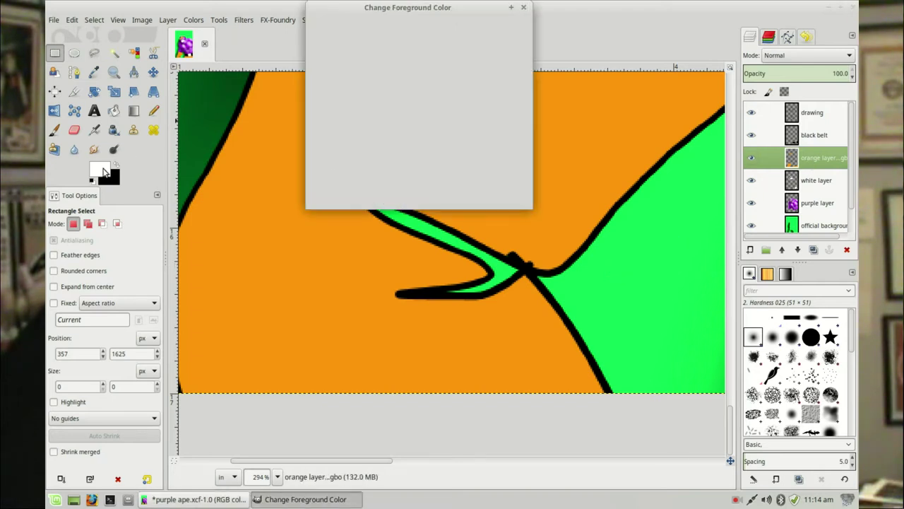
pyautogui.click(574, 128)
pyautogui.click(499, 192)
pyautogui.click(159, 115)
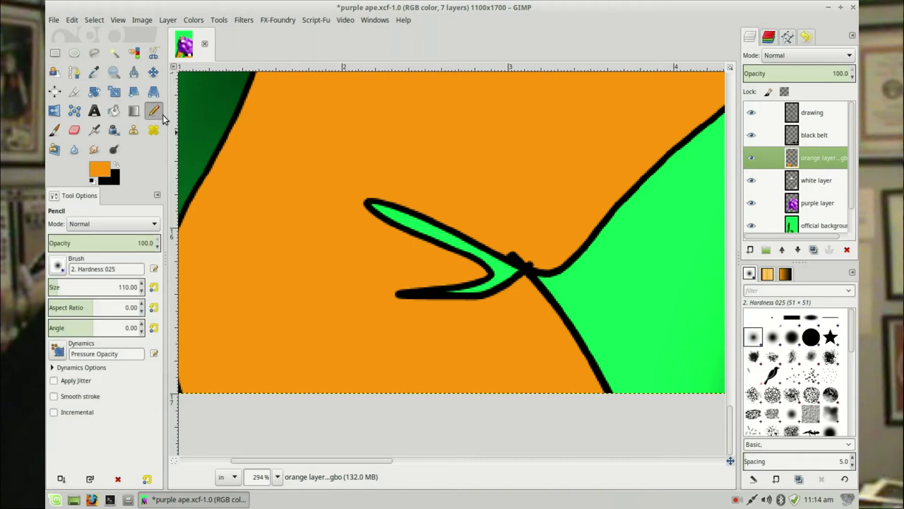
pyautogui.moveTo(393, 226); pyautogui.dragTo(432, 252)
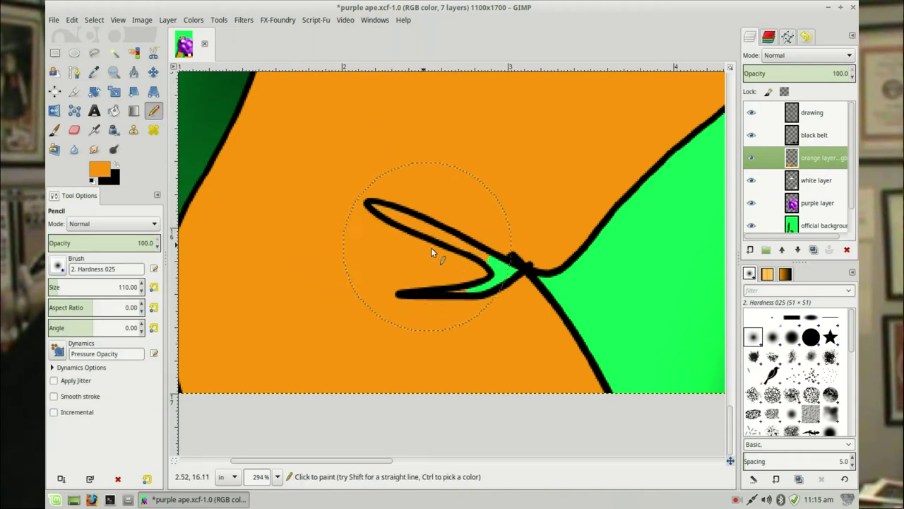
pyautogui.click(435, 253)
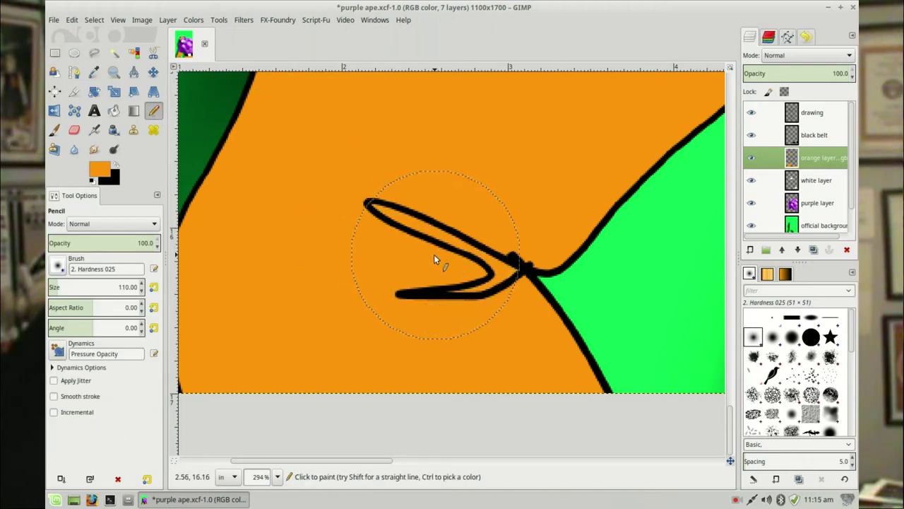
# Save purple ape.xcf with the loop now filled orange
pyautogui.click(55, 53)
pyautogui.click(53, 20)
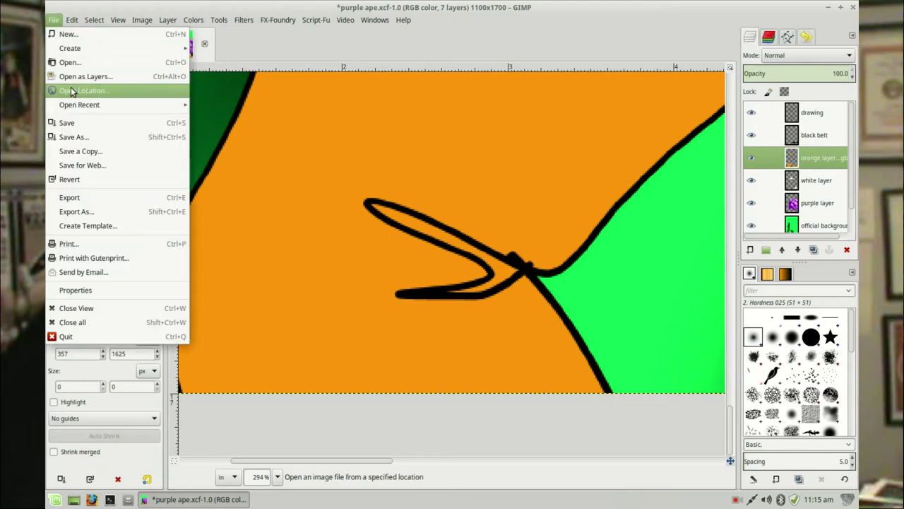
pyautogui.click(80, 121)
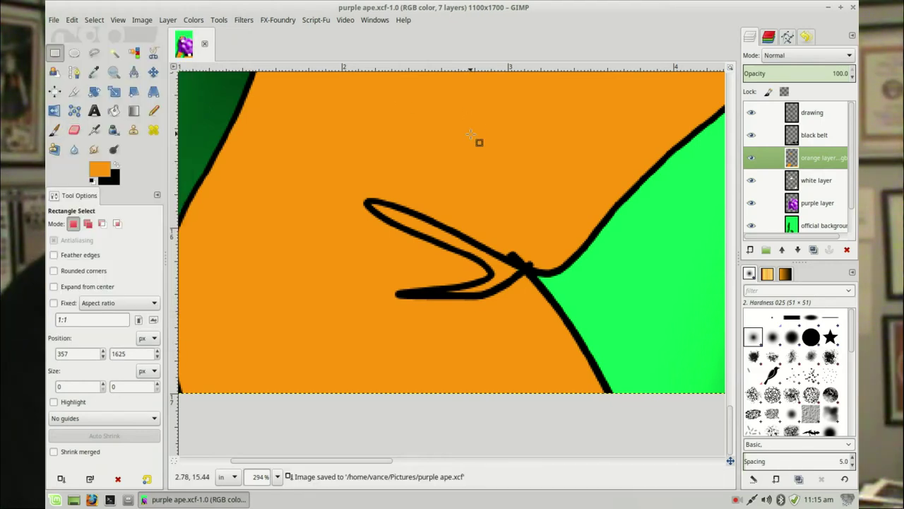
pyautogui.scroll(-8, 471, 134)
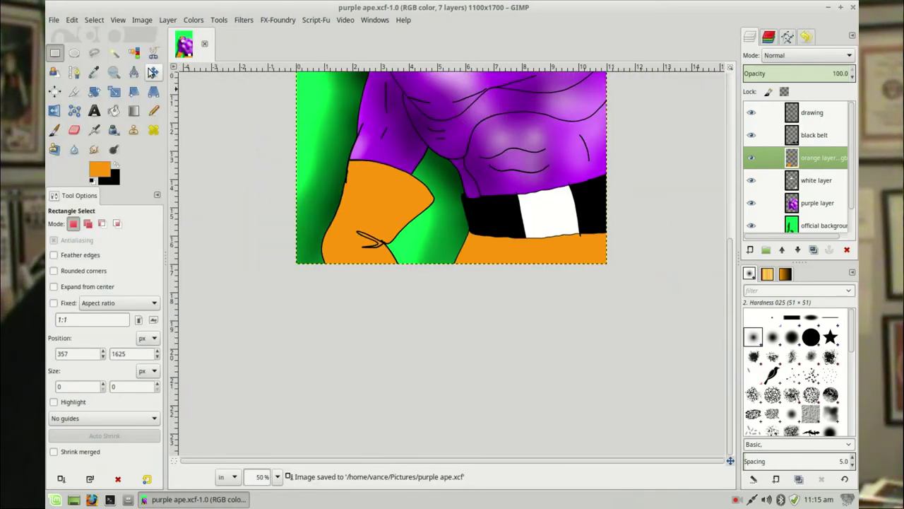
pyautogui.click(134, 54)
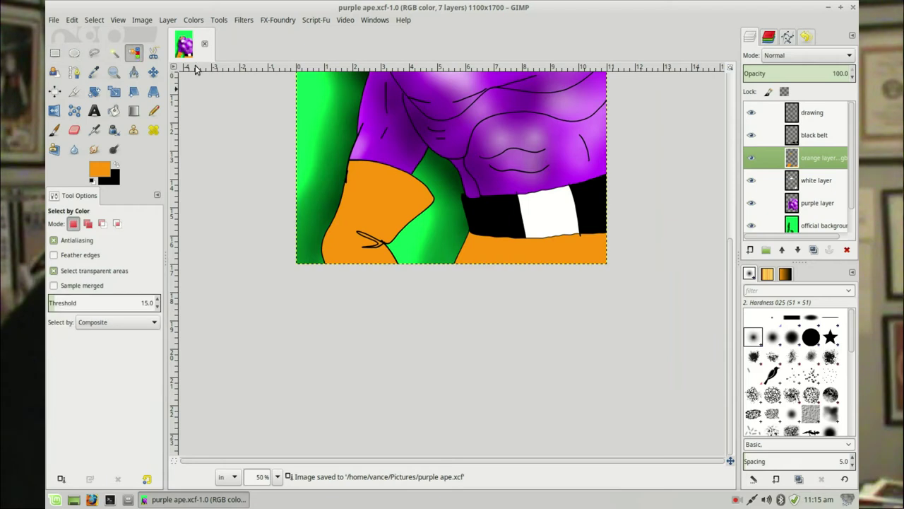
# Reselect all orange areas and set up a larger soft Paintbrush in black
pyautogui.click(392, 208)
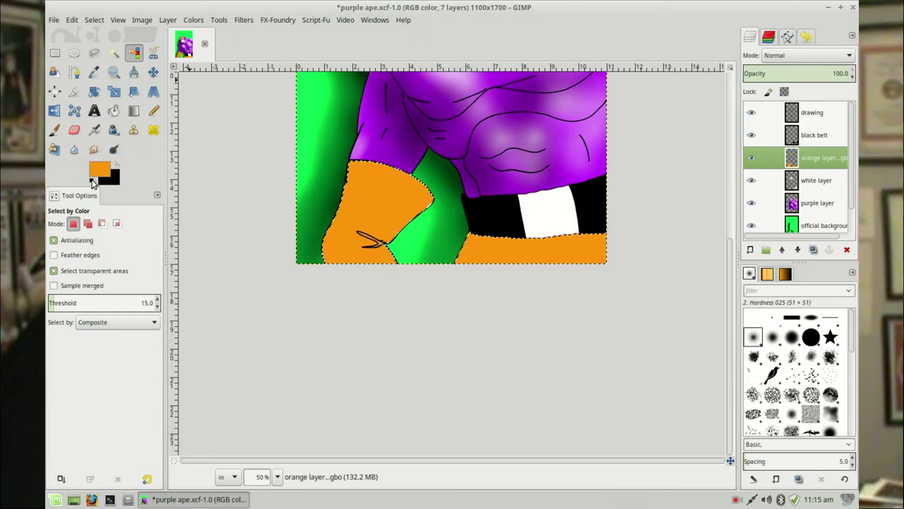
pyautogui.click(93, 181)
pyautogui.click(55, 131)
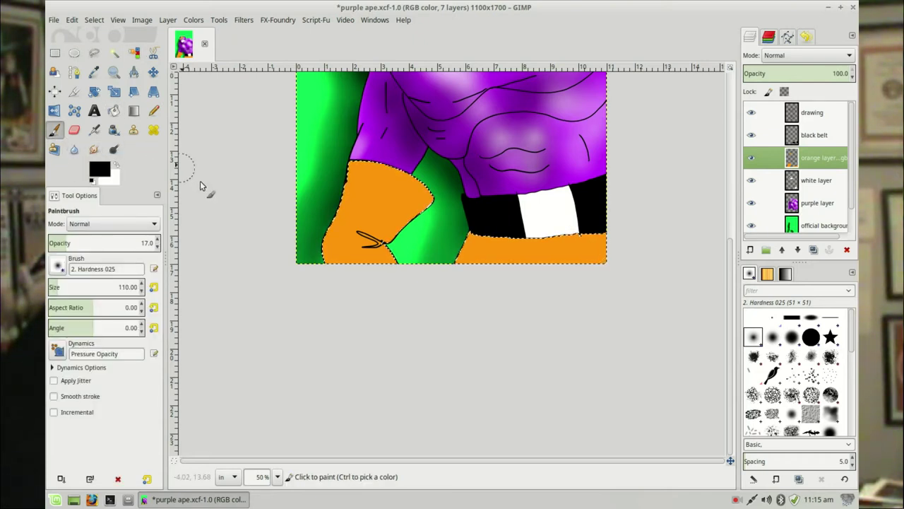
pyautogui.click(141, 285)
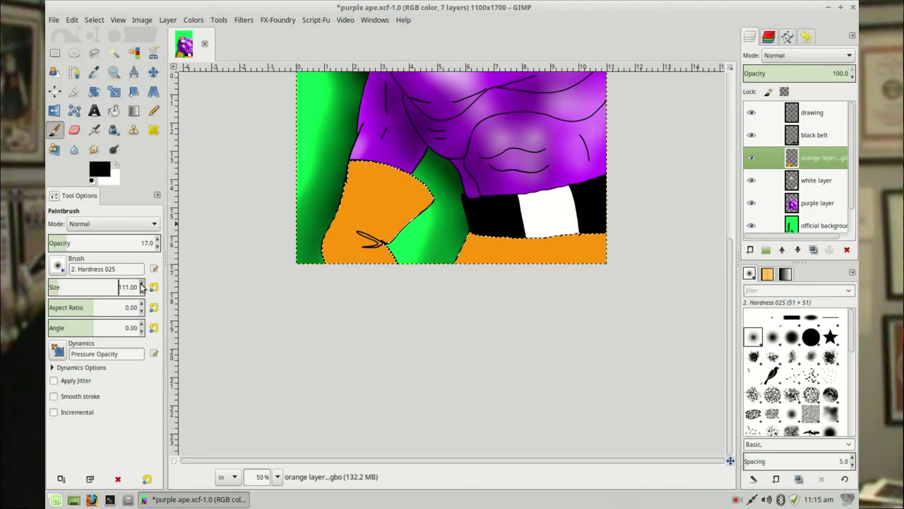
pyautogui.moveTo(141, 285); pyautogui.dragTo(141, 284)
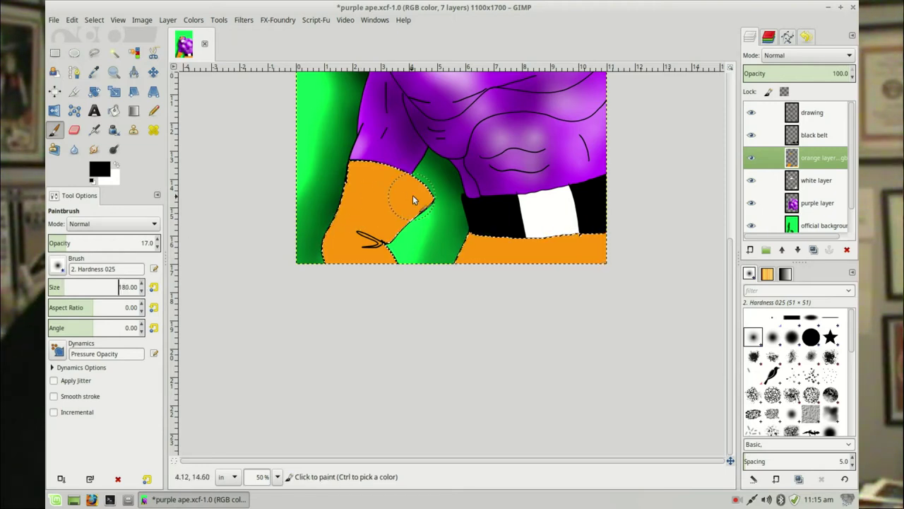
pyautogui.scroll(10, 445, 192)
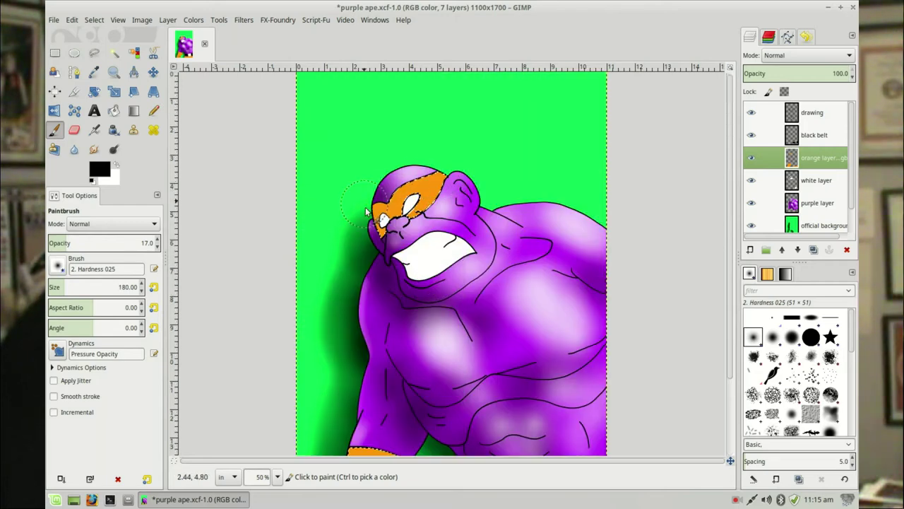
# Enlarge the brush to 196 and shade the lower glove and the orange area beside the belt
pyautogui.moveTo(382, 228)
pyautogui.mouseDown()
pyautogui.moveTo(378, 217)
pyautogui.moveTo(378, 229)
pyautogui.moveTo(399, 212)
pyautogui.moveTo(409, 216)
pyautogui.moveTo(407, 206)
pyautogui.mouseUp()
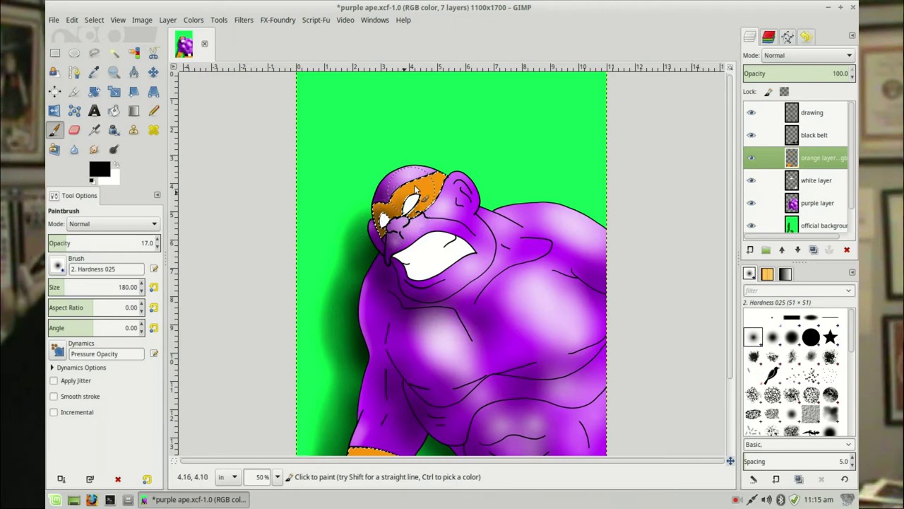
pyautogui.scroll(-3, 438, 263)
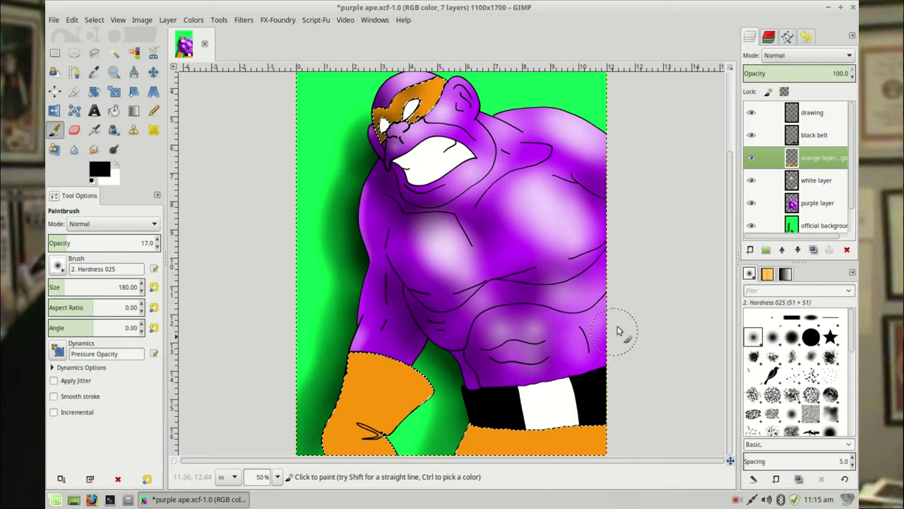
pyautogui.press('-')
pyautogui.press('-')
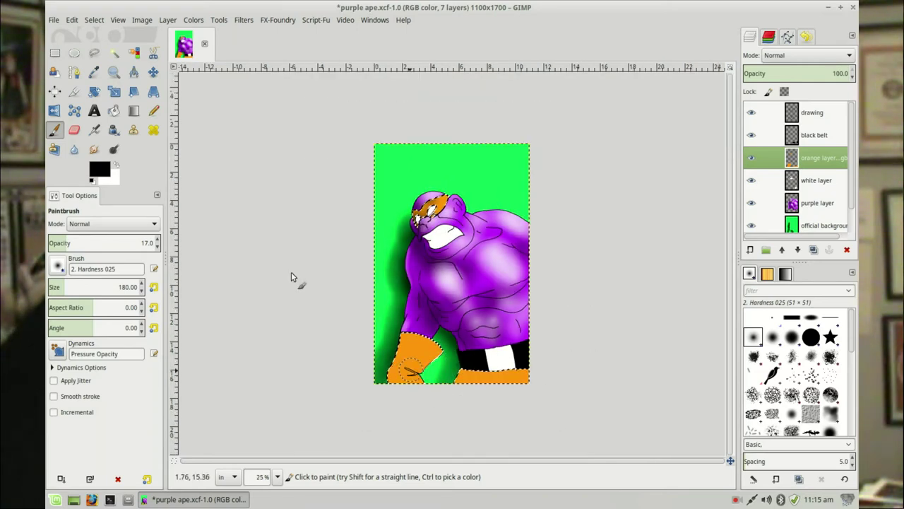
pyautogui.click(143, 283)
pyautogui.click(143, 284)
pyautogui.click(143, 284)
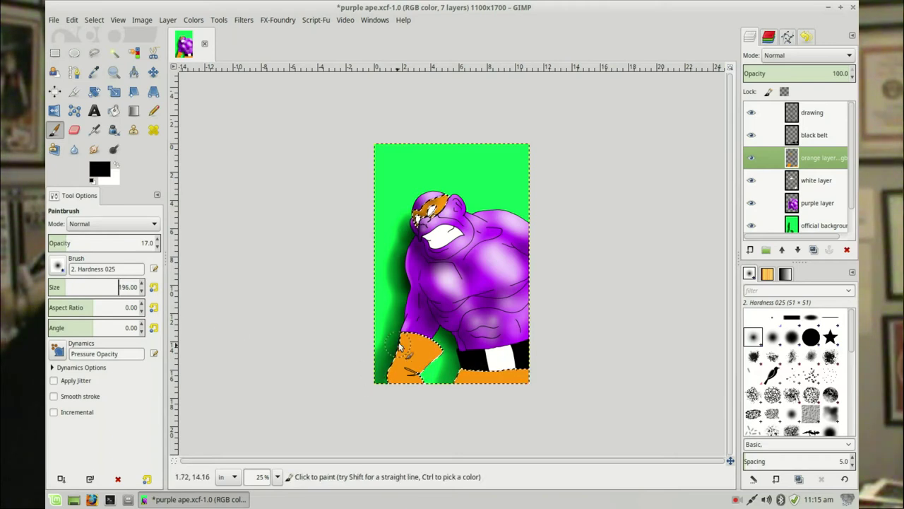
pyautogui.moveTo(390, 383); pyautogui.dragTo(407, 380)
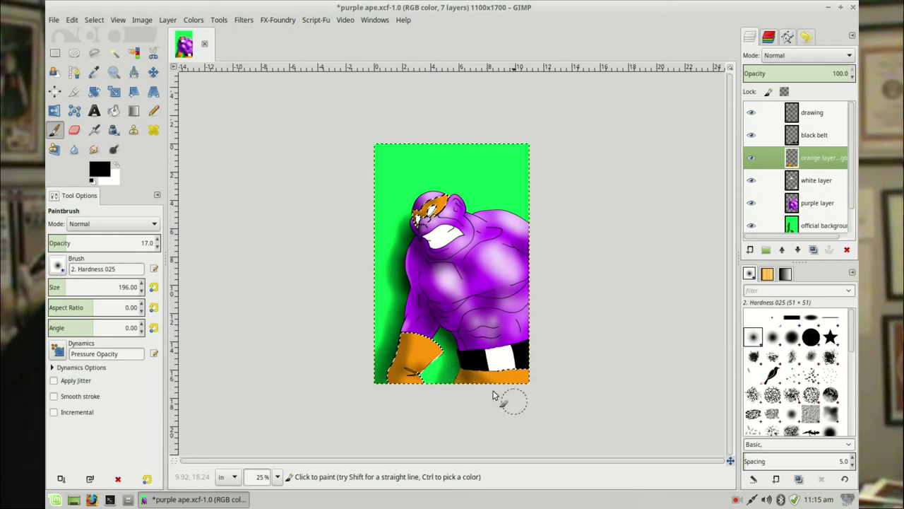
pyautogui.moveTo(474, 376); pyautogui.dragTo(559, 392)
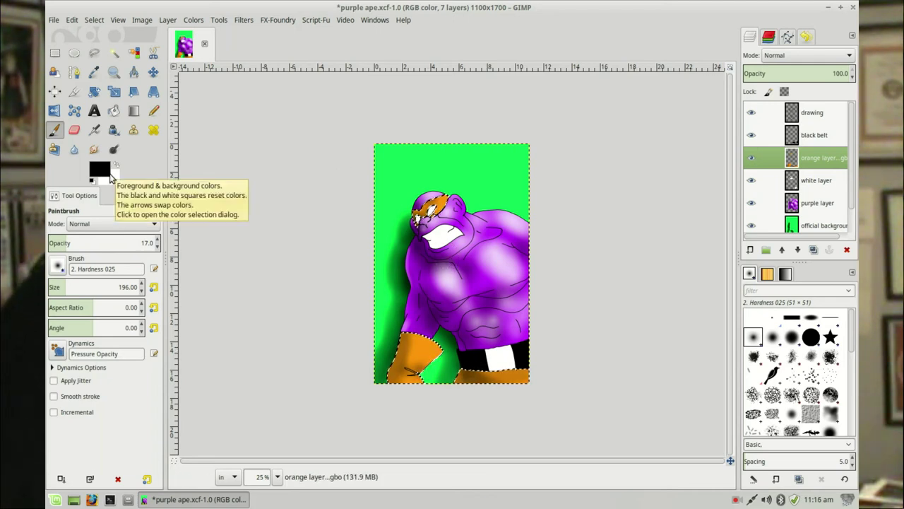
pyautogui.click(115, 167)
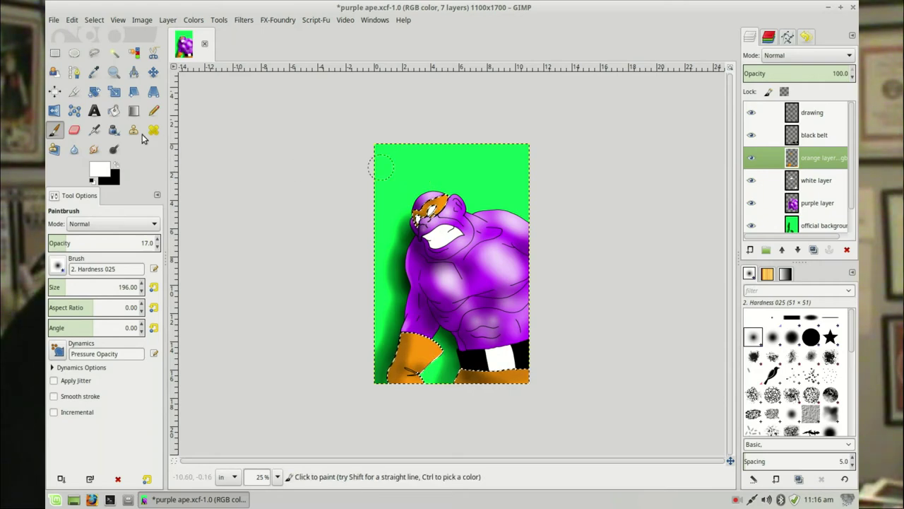
# Zoom in on the masked face and paint a soft white highlight onto the orange mask
pyautogui.press('z')
pyautogui.moveTo(411, 189); pyautogui.dragTo(474, 247)
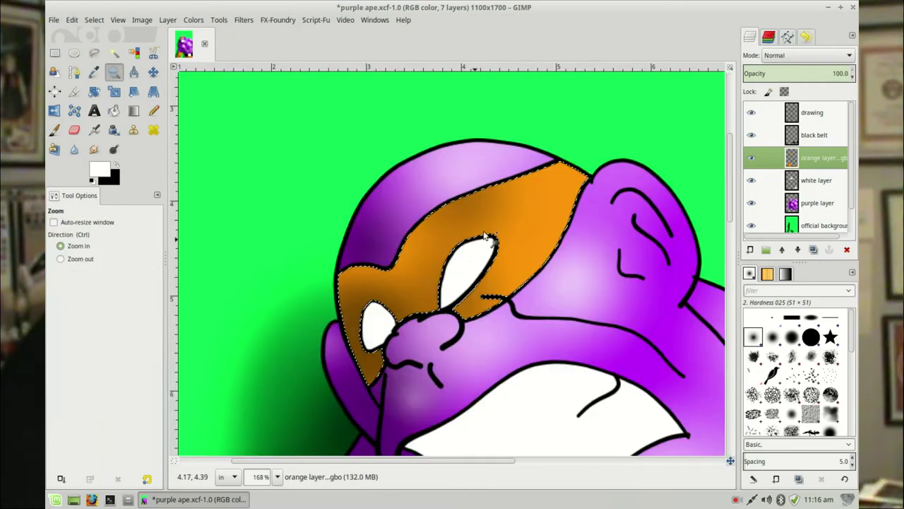
pyautogui.click(54, 130)
pyautogui.click(143, 292)
pyautogui.click(142, 292)
pyautogui.click(143, 292)
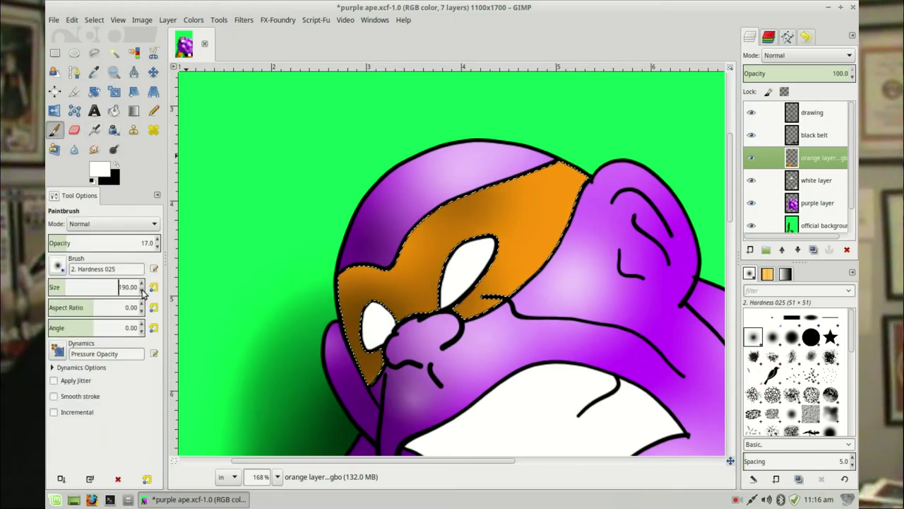
pyautogui.click(143, 293)
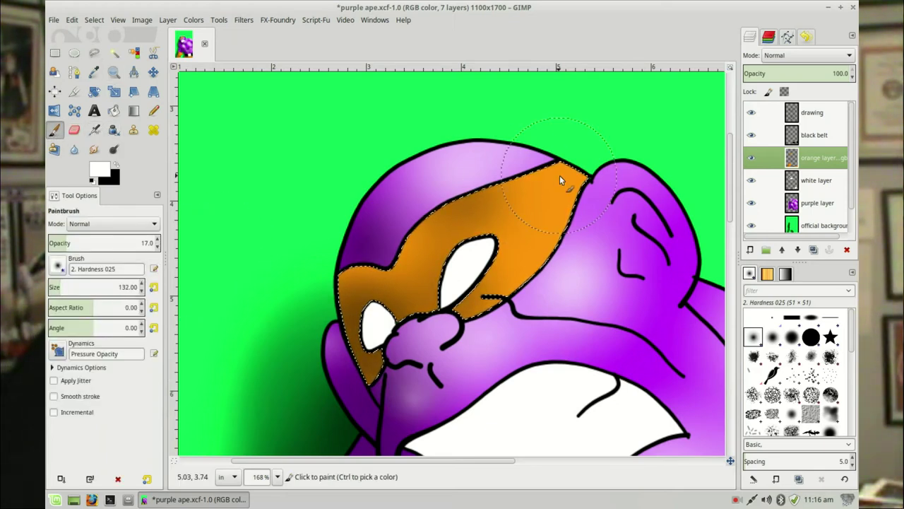
pyautogui.moveTo(564, 172)
pyautogui.mouseDown()
pyautogui.moveTo(541, 198)
pyautogui.moveTo(540, 189)
pyautogui.moveTo(486, 205)
pyautogui.moveTo(465, 226)
pyautogui.moveTo(442, 301)
pyautogui.moveTo(425, 298)
pyautogui.moveTo(446, 303)
pyautogui.moveTo(550, 184)
pyautogui.moveTo(531, 205)
pyautogui.moveTo(552, 276)
pyautogui.moveTo(578, 295)
pyautogui.mouseUp()
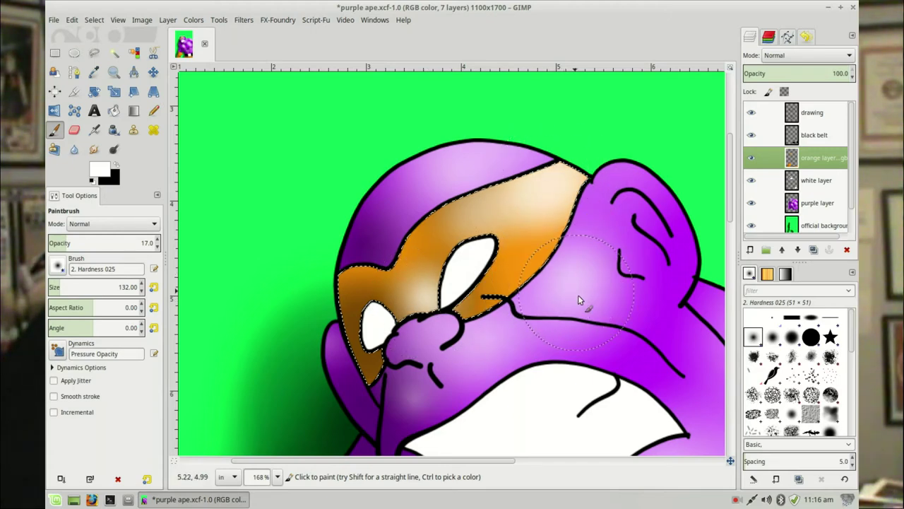
pyautogui.scroll(-5, 584, 286)
pyautogui.scroll(-5, 590, 283)
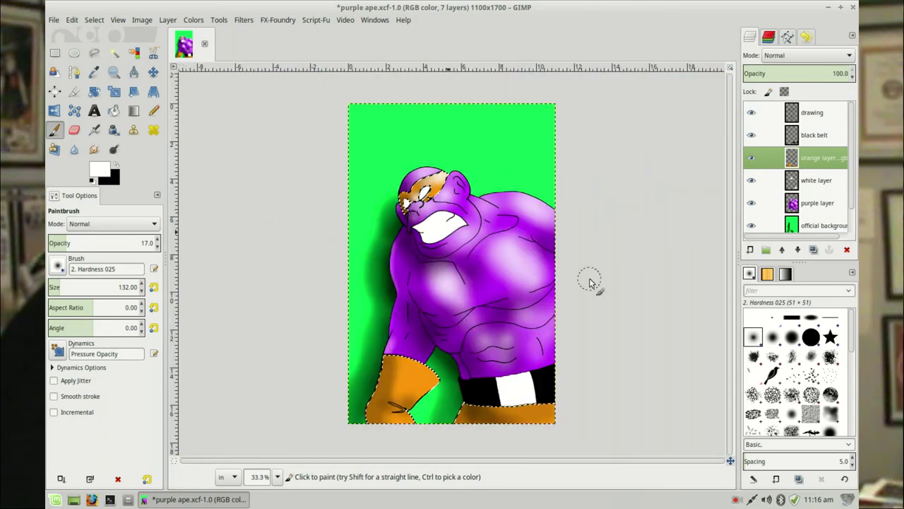
# Brush soft white highlights along the glove's upper edge, its crossing lines and the lower-right orange area
pyautogui.click(114, 72)
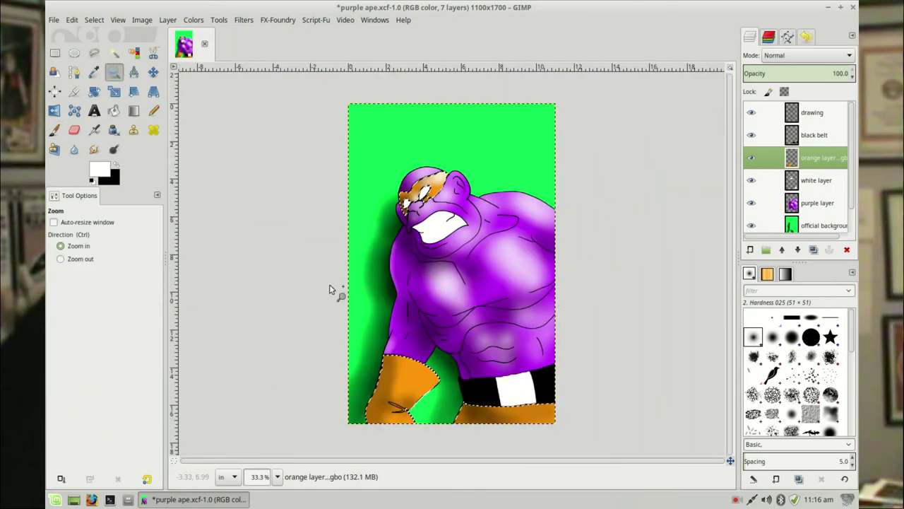
pyautogui.scroll(7, 390, 367)
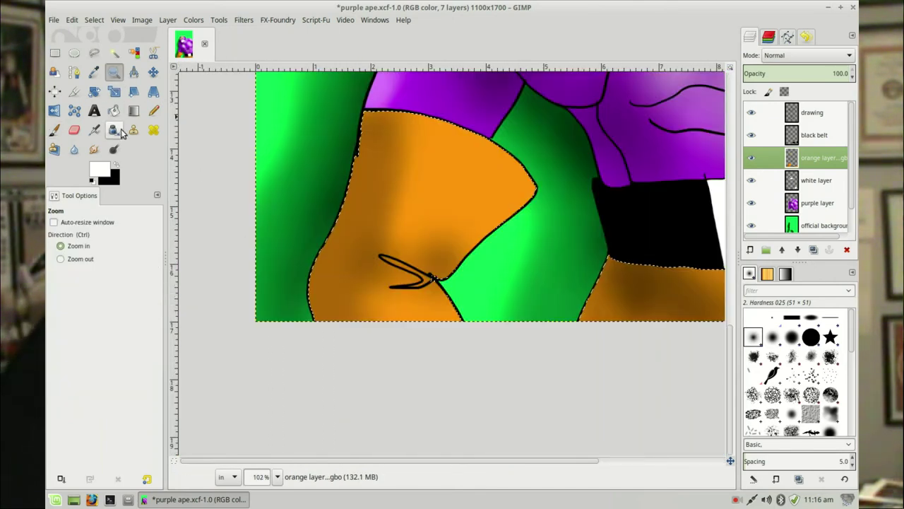
pyautogui.click(54, 129)
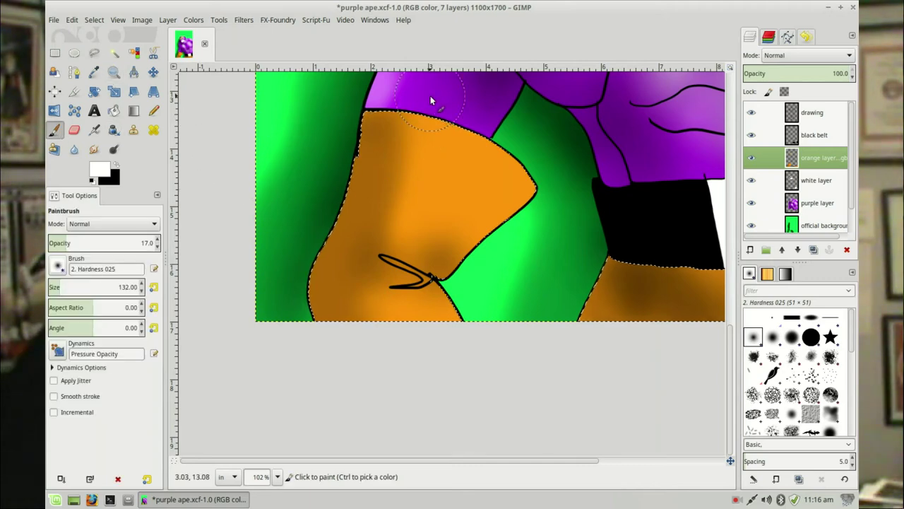
pyautogui.click(478, 119)
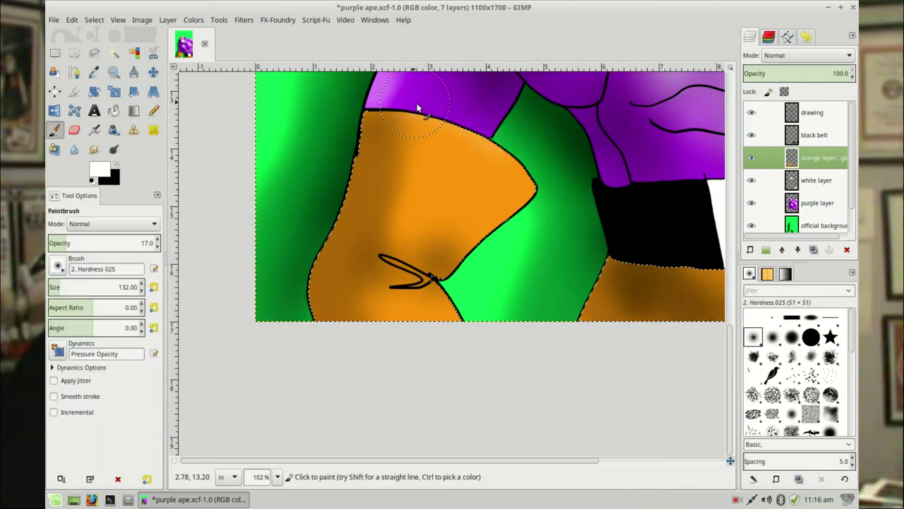
pyautogui.moveTo(428, 126)
pyautogui.mouseDown()
pyautogui.moveTo(409, 106)
pyautogui.moveTo(495, 150)
pyautogui.moveTo(470, 127)
pyautogui.moveTo(531, 195)
pyautogui.moveTo(485, 254)
pyautogui.moveTo(505, 209)
pyautogui.mouseUp()
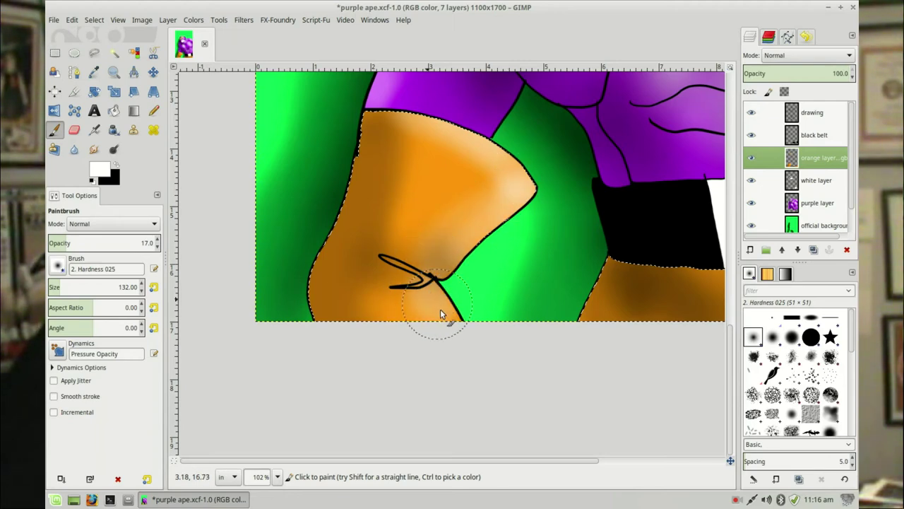
pyautogui.moveTo(444, 318); pyautogui.dragTo(411, 274)
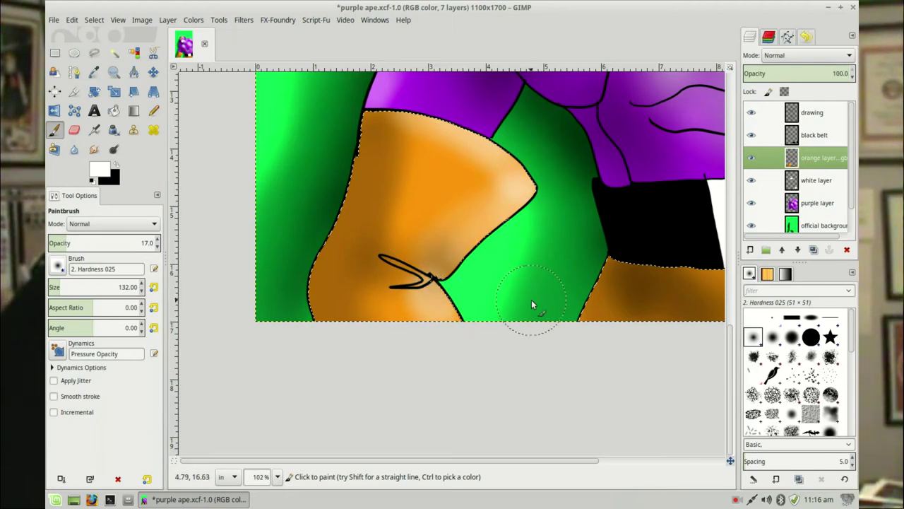
pyautogui.scroll(-3, 532, 299)
pyautogui.moveTo(553, 420)
pyautogui.mouseDown()
pyautogui.moveTo(485, 434)
pyautogui.moveTo(571, 417)
pyautogui.moveTo(521, 420)
pyautogui.moveTo(528, 419)
pyautogui.mouseUp()
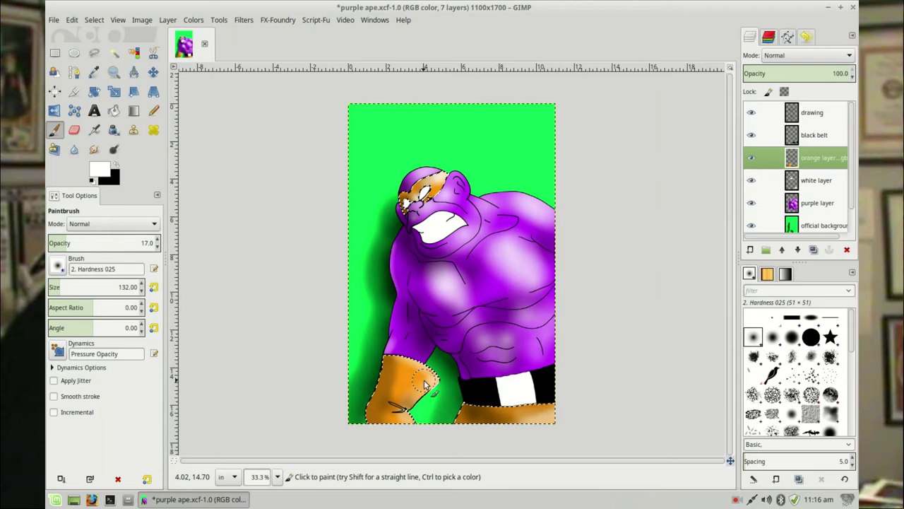
pyautogui.moveTo(419, 375); pyautogui.dragTo(428, 394)
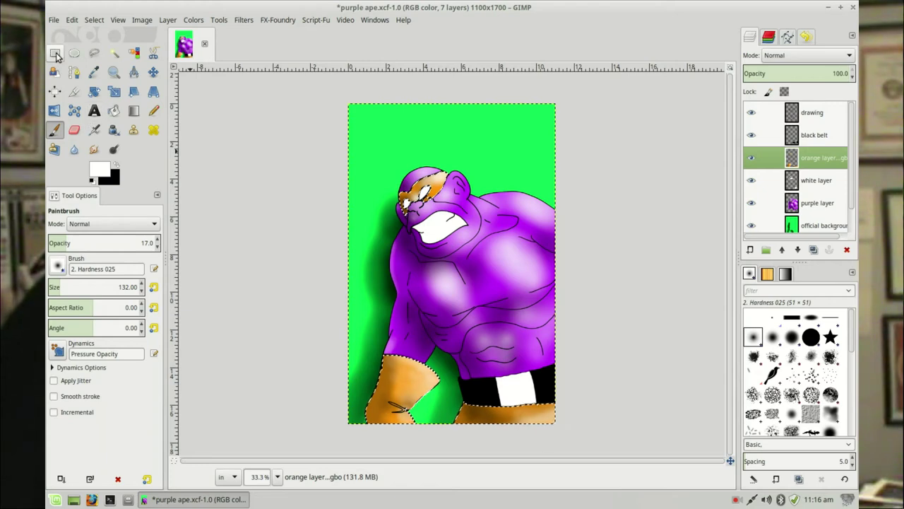
pyautogui.click(56, 55)
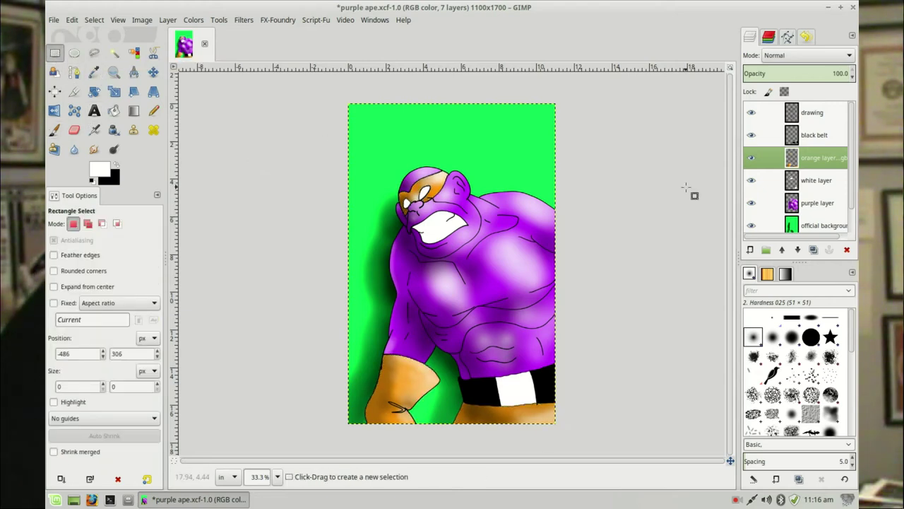
# Save purple ape.xcf, make the white layer active, and zoom in on the face
pyautogui.click(54, 20)
pyautogui.click(70, 123)
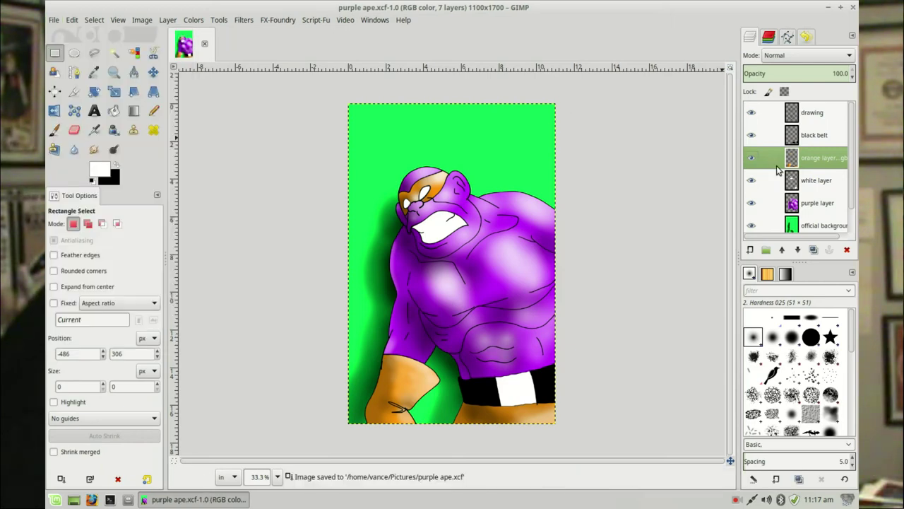
pyautogui.click(795, 182)
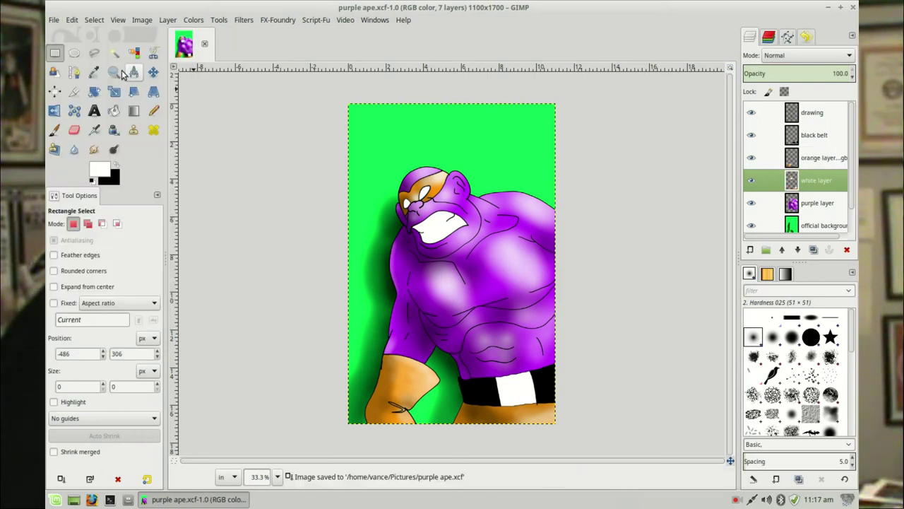
pyautogui.click(114, 72)
pyautogui.moveTo(403, 183); pyautogui.dragTo(441, 247)
# Select all white eye and teeth areas by colour and switch to a black Paintbrush
pyautogui.click(134, 53)
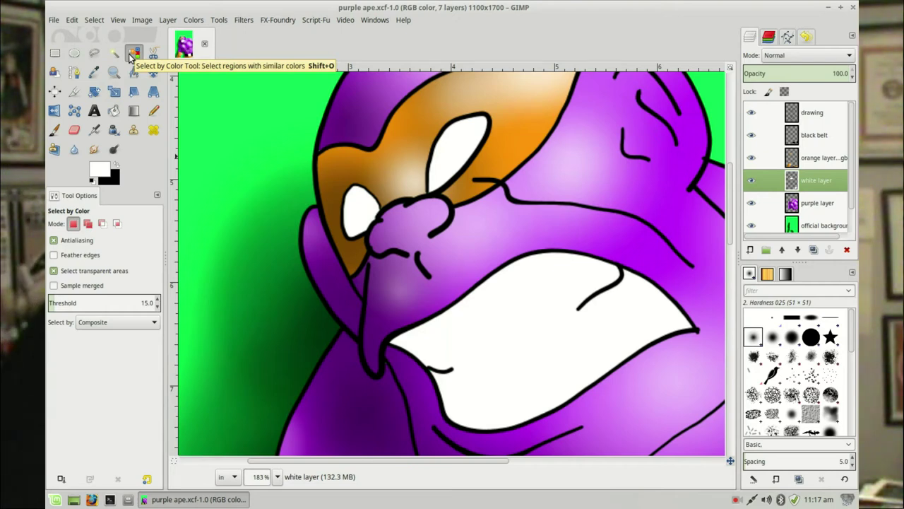
pyautogui.click(362, 214)
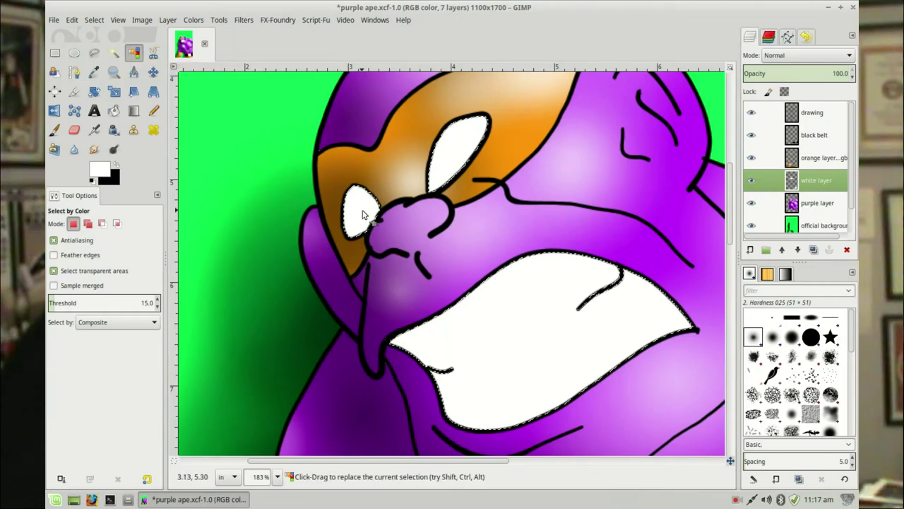
pyautogui.click(117, 166)
pyautogui.click(54, 130)
# Shrink the Paintbrush to about 39 and softly shade the edge of the eye white in grey
pyautogui.click(141, 290)
pyautogui.moveTo(141, 290); pyautogui.dragTo(141, 290)
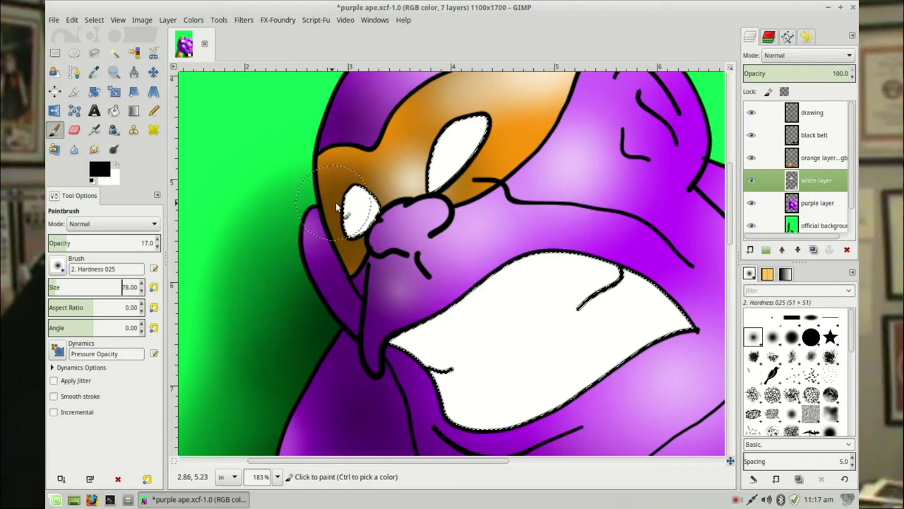
pyautogui.moveTo(140, 291); pyautogui.dragTo(141, 291)
pyautogui.click(344, 239)
pyautogui.moveTo(428, 185)
pyautogui.mouseDown()
pyautogui.moveTo(456, 121)
pyautogui.moveTo(484, 121)
pyautogui.mouseUp()
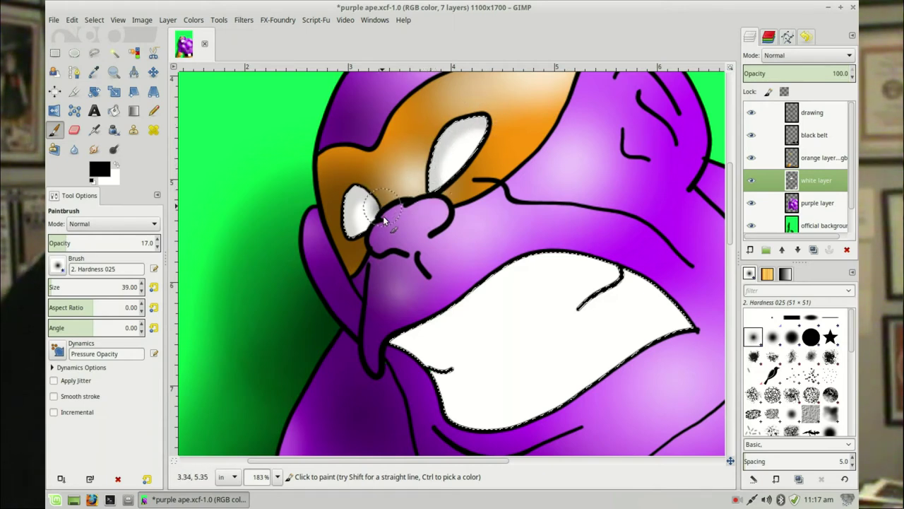
# Paint faint grey shading along the top and upper-left edges of the teeth
pyautogui.scroll(2, 580, 261)
pyautogui.scroll(-2, 522, 212)
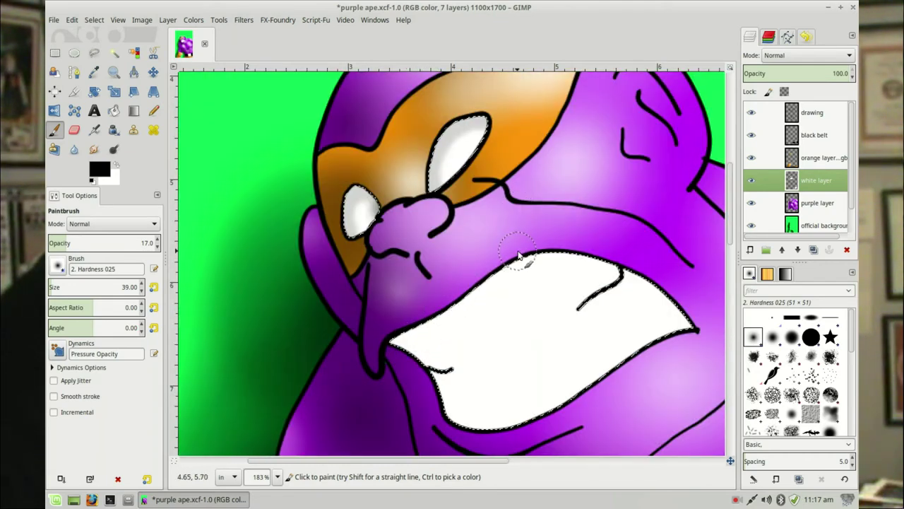
pyautogui.moveTo(524, 249)
pyautogui.mouseDown()
pyautogui.moveTo(484, 289)
pyautogui.moveTo(409, 337)
pyautogui.moveTo(527, 265)
pyautogui.mouseUp()
pyautogui.moveTo(584, 251)
pyautogui.mouseDown()
pyautogui.moveTo(535, 259)
pyautogui.moveTo(405, 352)
pyautogui.moveTo(426, 368)
pyautogui.moveTo(461, 422)
pyautogui.moveTo(475, 426)
pyautogui.moveTo(512, 428)
pyautogui.moveTo(576, 375)
pyautogui.mouseUp()
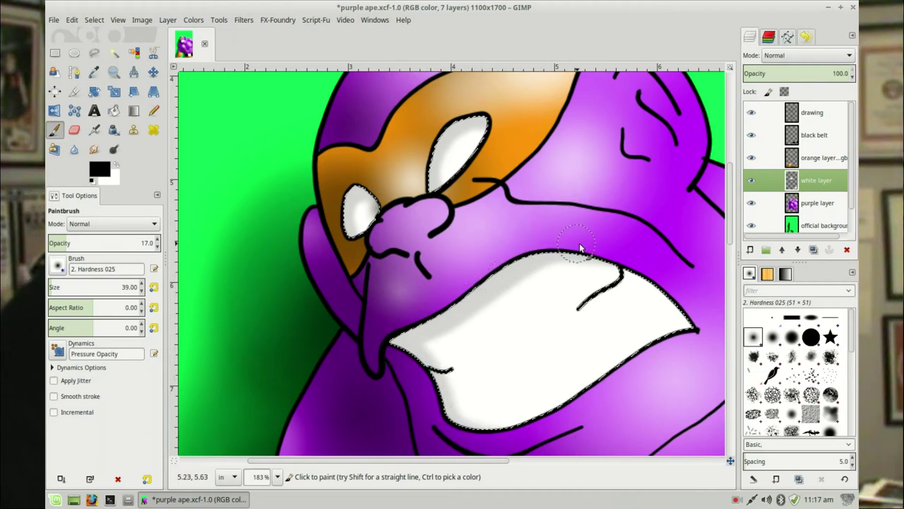
pyautogui.moveTo(565, 241)
pyautogui.mouseDown()
pyautogui.moveTo(399, 346)
pyautogui.moveTo(400, 377)
pyautogui.mouseUp()
pyautogui.scroll(-5, 572, 260)
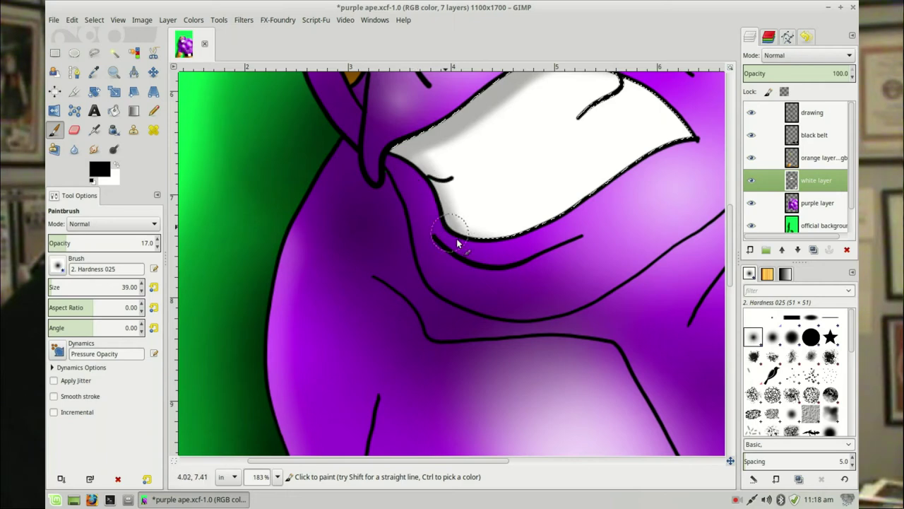
pyautogui.scroll(2, 635, 233)
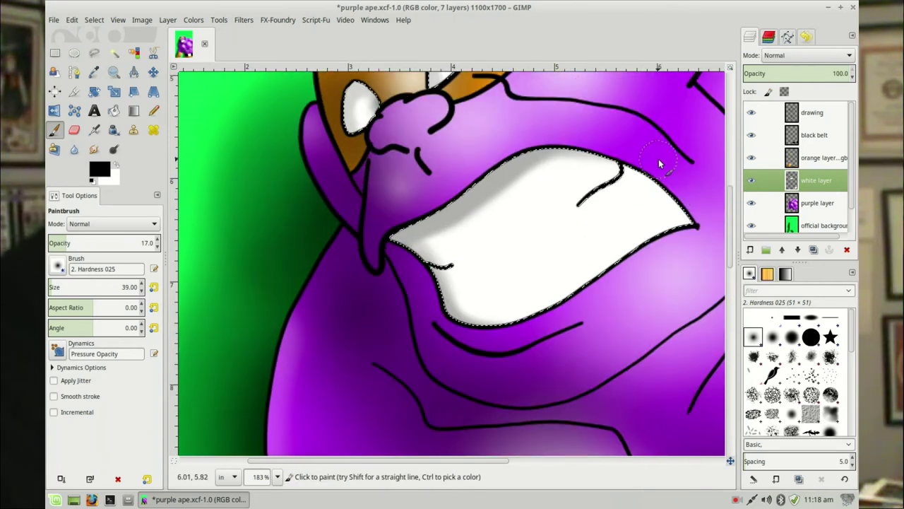
pyautogui.scroll(-4, 657, 162)
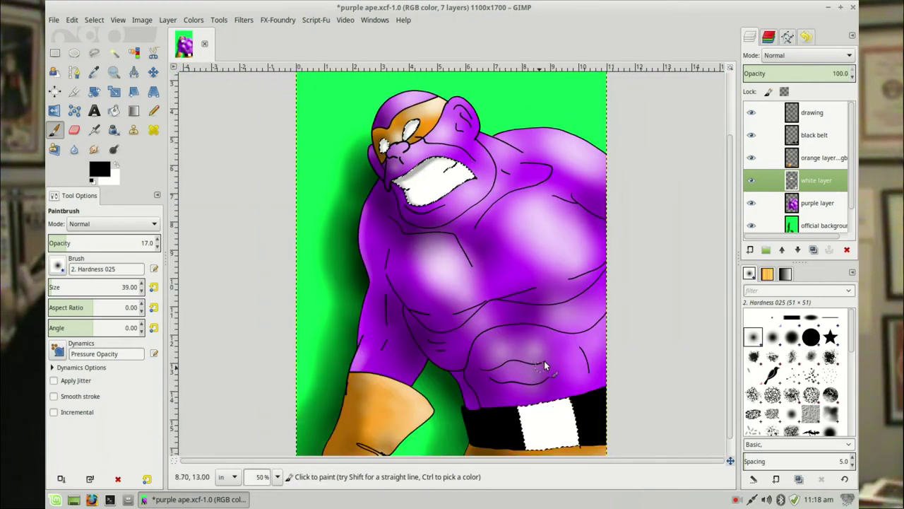
pyautogui.scroll(-1, 544, 366)
pyautogui.click(113, 72)
pyautogui.moveTo(488, 367); pyautogui.dragTo(597, 462)
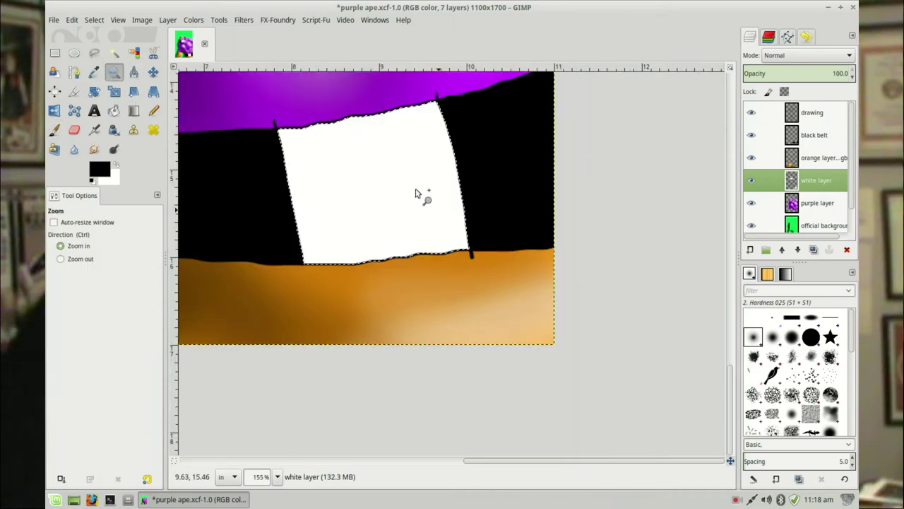
pyautogui.click(54, 130)
pyautogui.moveTo(268, 143)
pyautogui.mouseDown()
pyautogui.moveTo(284, 135)
pyautogui.moveTo(313, 259)
pyautogui.moveTo(305, 257)
pyautogui.moveTo(475, 247)
pyautogui.mouseUp()
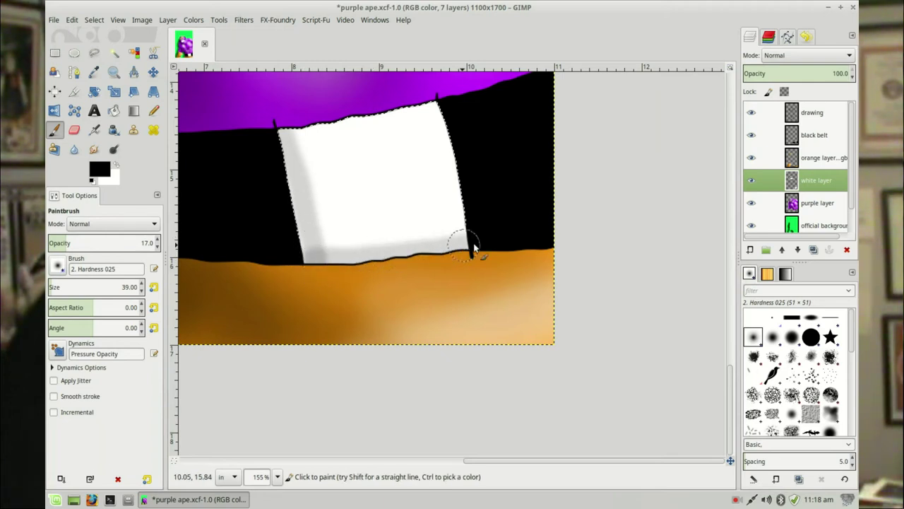
pyautogui.moveTo(284, 135)
pyautogui.mouseDown()
pyautogui.moveTo(311, 239)
pyautogui.moveTo(333, 246)
pyautogui.moveTo(481, 236)
pyautogui.mouseUp()
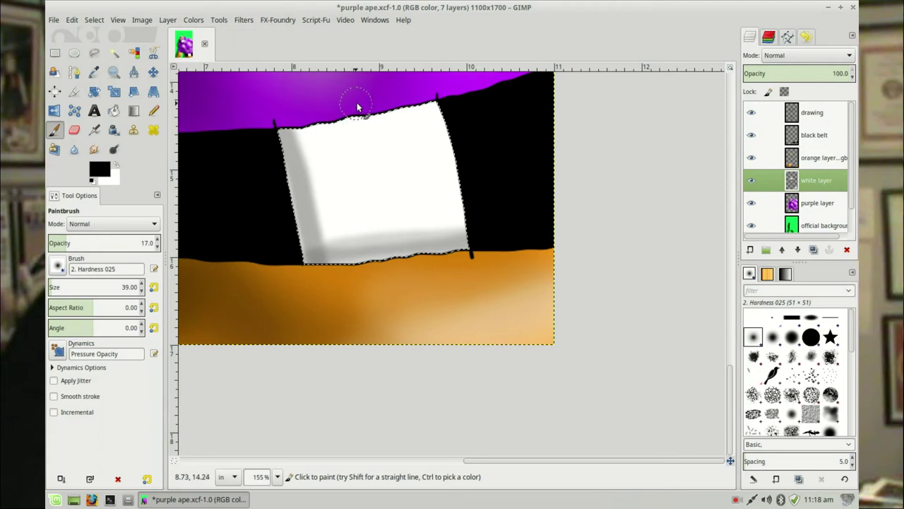
pyautogui.moveTo(357, 103); pyautogui.dragTo(292, 315)
pyautogui.moveTo(354, 120)
pyautogui.mouseDown()
pyautogui.moveTo(295, 244)
pyautogui.moveTo(366, 71)
pyautogui.moveTo(308, 224)
pyautogui.moveTo(327, 246)
pyautogui.moveTo(419, 97)
pyautogui.moveTo(332, 267)
pyautogui.mouseUp()
pyautogui.moveTo(385, 186)
pyautogui.mouseDown()
pyautogui.moveTo(351, 294)
pyautogui.moveTo(466, 79)
pyautogui.moveTo(420, 208)
pyautogui.moveTo(438, 169)
pyautogui.moveTo(431, 245)
pyautogui.moveTo(409, 283)
pyautogui.mouseUp()
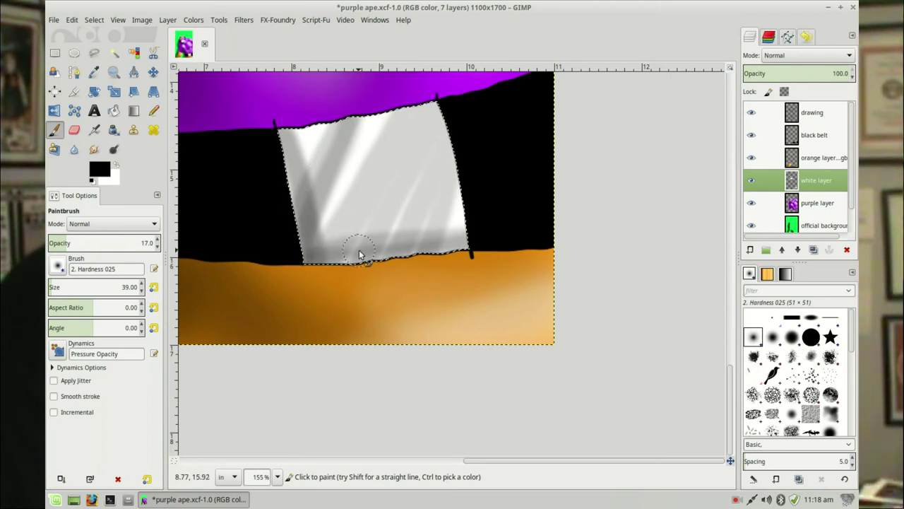
pyautogui.hotkey('ctrl', 'z')
pyautogui.hotkey('ctrl', 'z')
pyautogui.hotkey('ctrl', 'z')
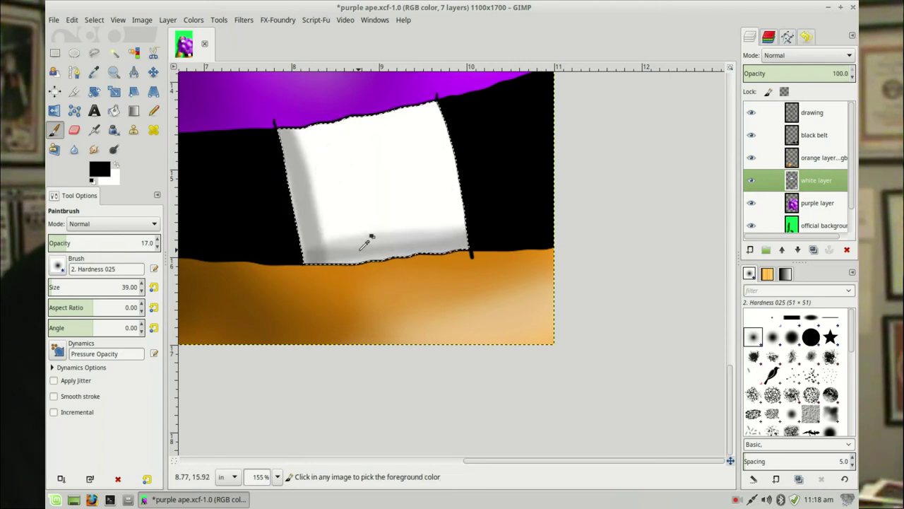
pyautogui.hotkey('ctrl', 'z')
pyautogui.hotkey('ctrl', 'z')
pyautogui.hotkey('ctrl', 'z')
pyautogui.hotkey('ctrl', 'z')
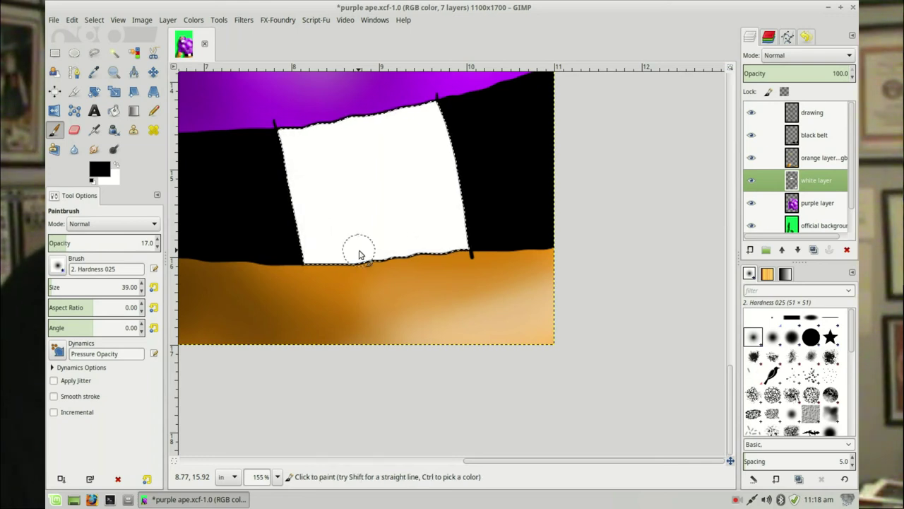
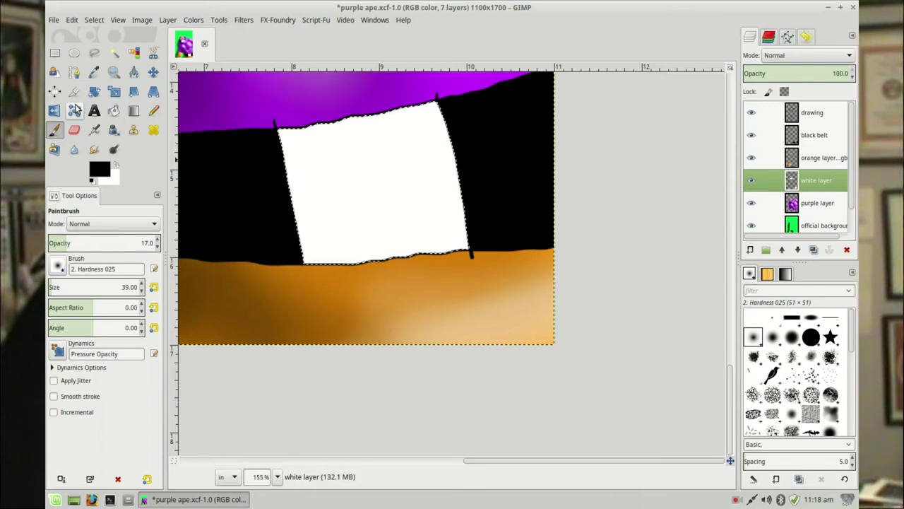
# Fuzzy-select the white patch on the black belt and zoom in on the belt area
pyautogui.click(134, 111)
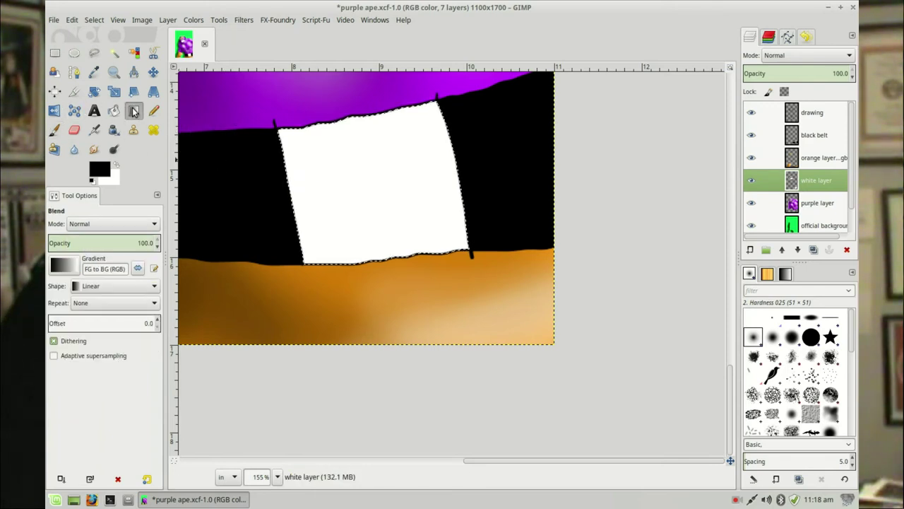
pyautogui.press('-')
pyautogui.press('-')
pyautogui.press('-')
pyautogui.press('-')
pyautogui.press('-')
pyautogui.press('-')
pyautogui.click(55, 53)
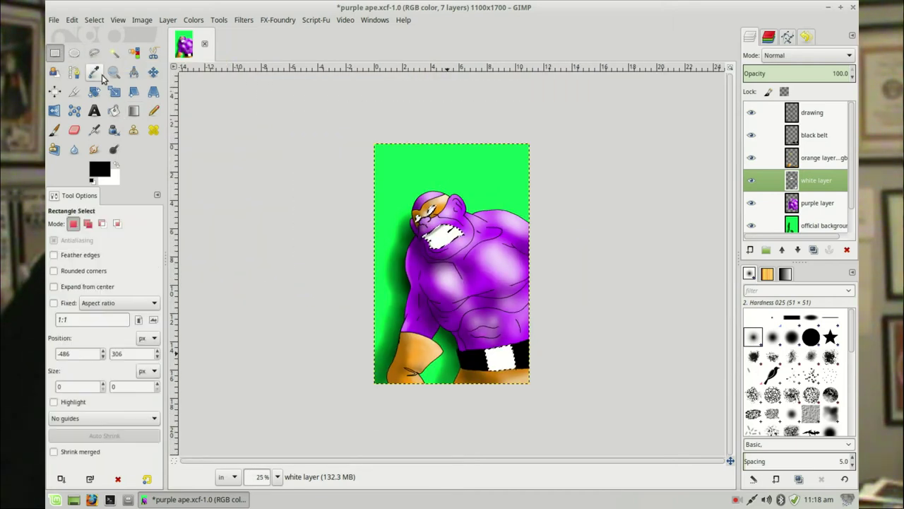
pyautogui.click(281, 160)
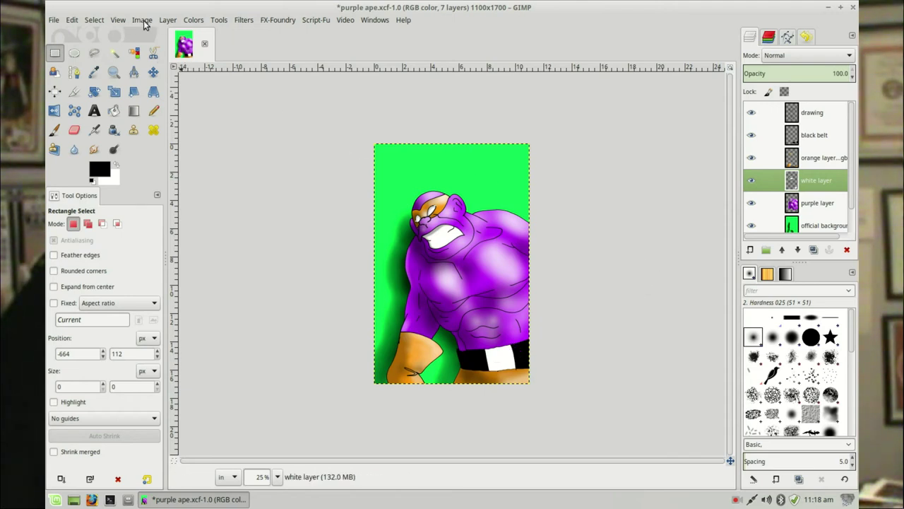
pyautogui.click(114, 54)
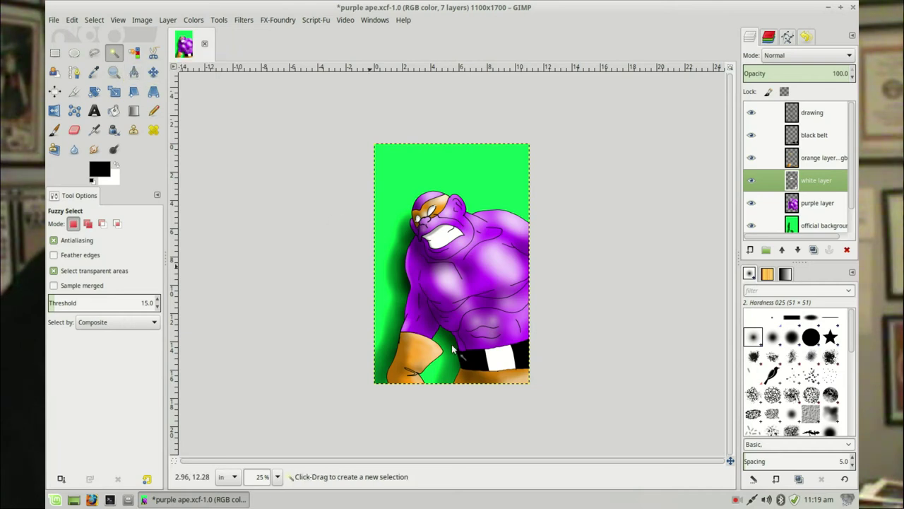
pyautogui.click(499, 365)
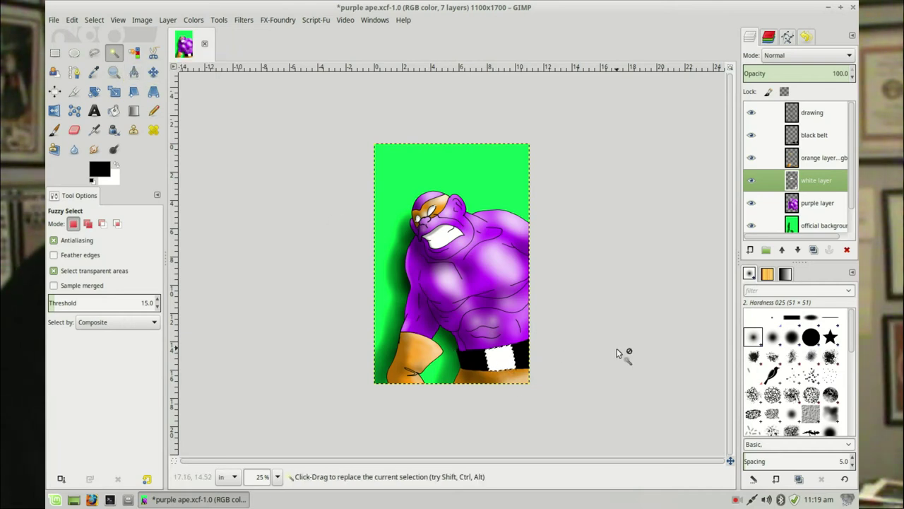
pyautogui.click(114, 72)
pyautogui.moveTo(454, 332); pyautogui.dragTo(564, 424)
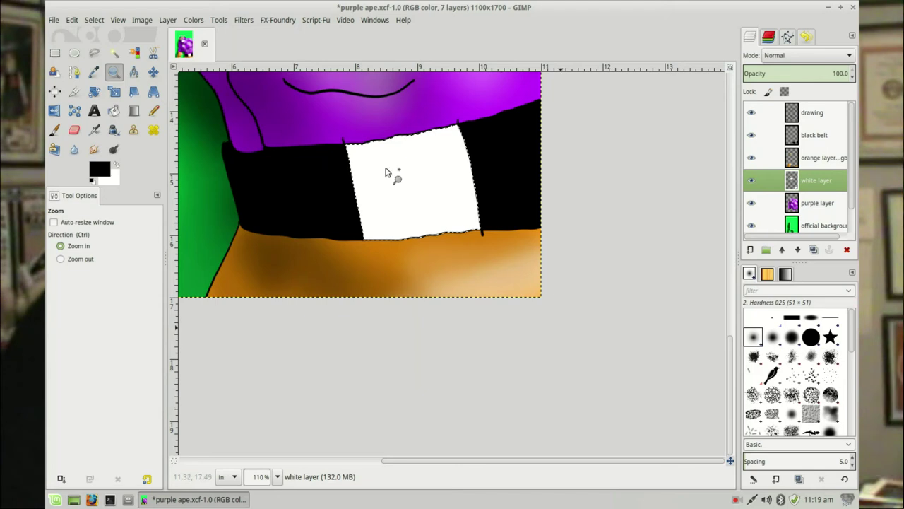
# Set the foreground colour to grey-cyan 969c9d
pyautogui.click(100, 170)
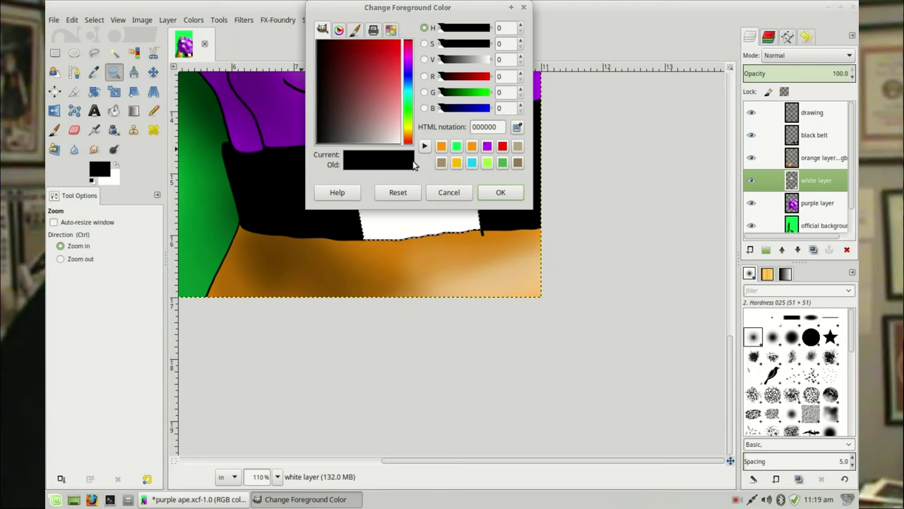
pyautogui.click(407, 93)
pyautogui.moveTo(368, 139); pyautogui.dragTo(367, 139)
pyautogui.click(500, 193)
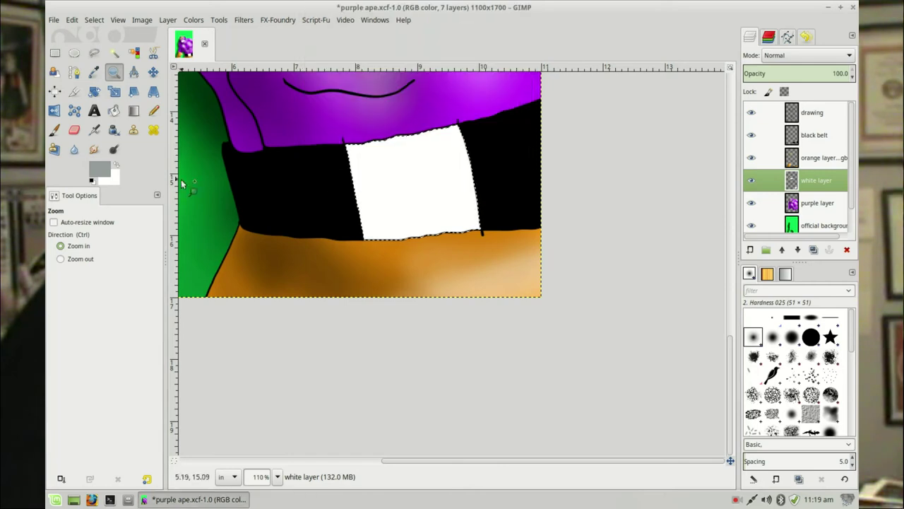
# Set the background colour to grey-cyan 93aeb1
pyautogui.click(110, 176)
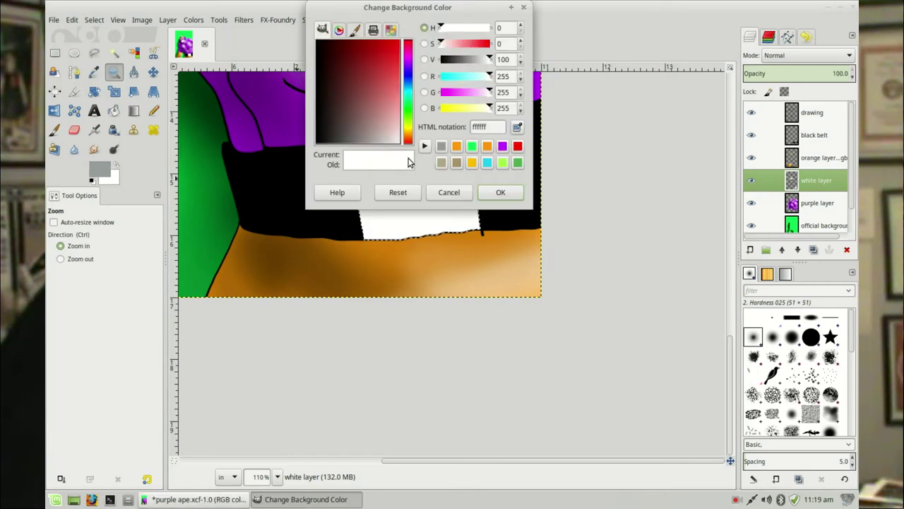
pyautogui.click(407, 92)
pyautogui.click(375, 131)
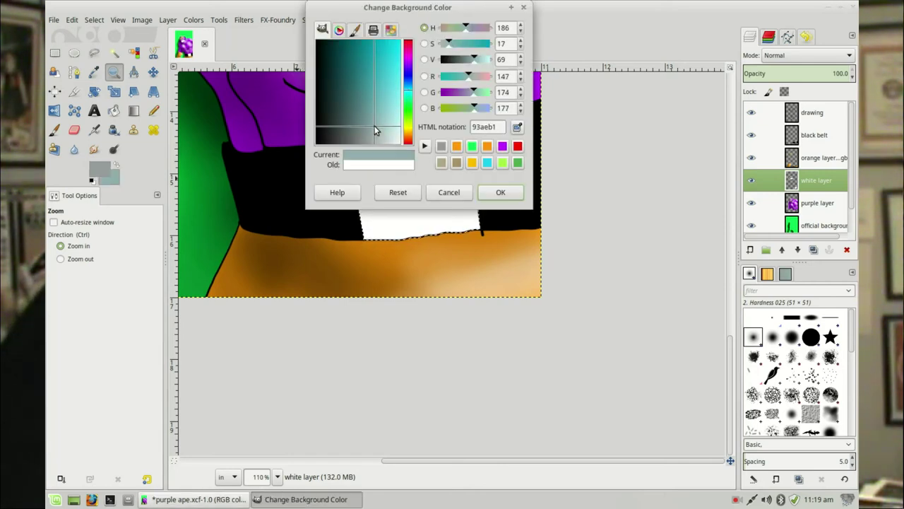
pyautogui.click(515, 191)
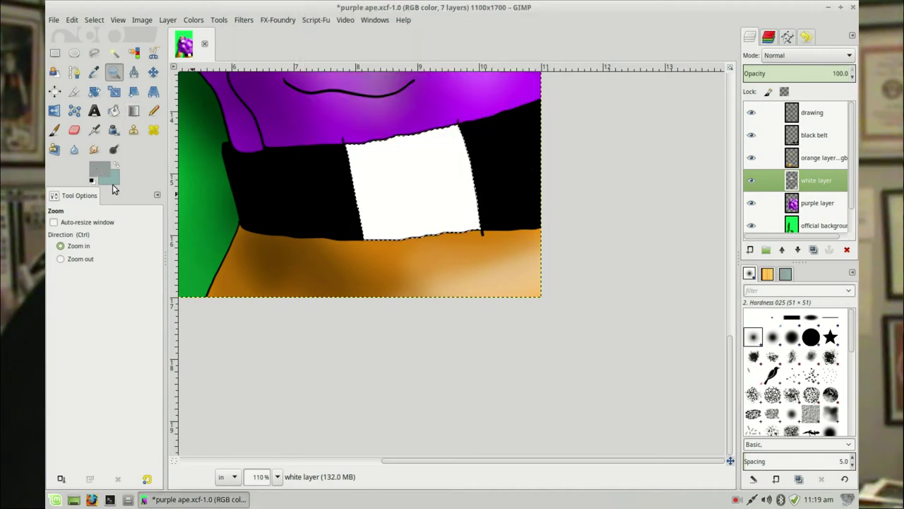
pyautogui.click(134, 113)
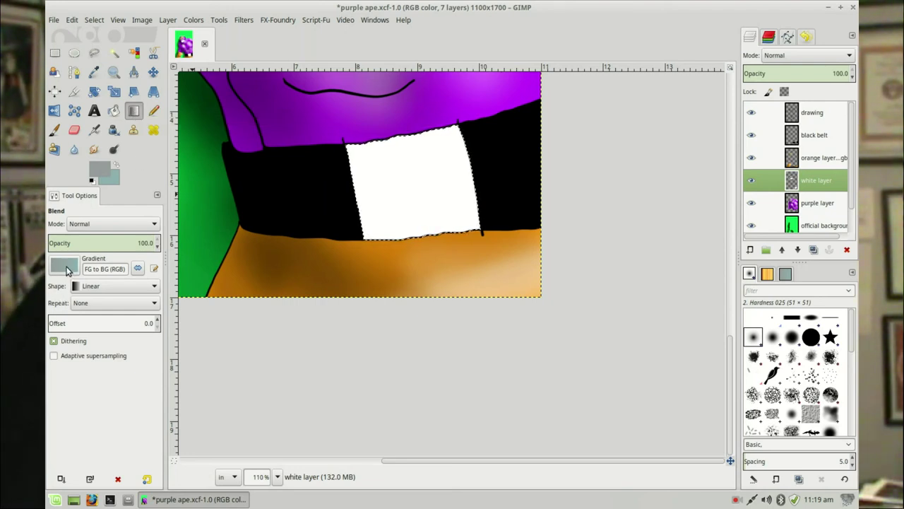
# Browse the Blend tool's shapes and gradient presets, keeping Linear with FG to BG (RGB)
pyautogui.click(115, 284)
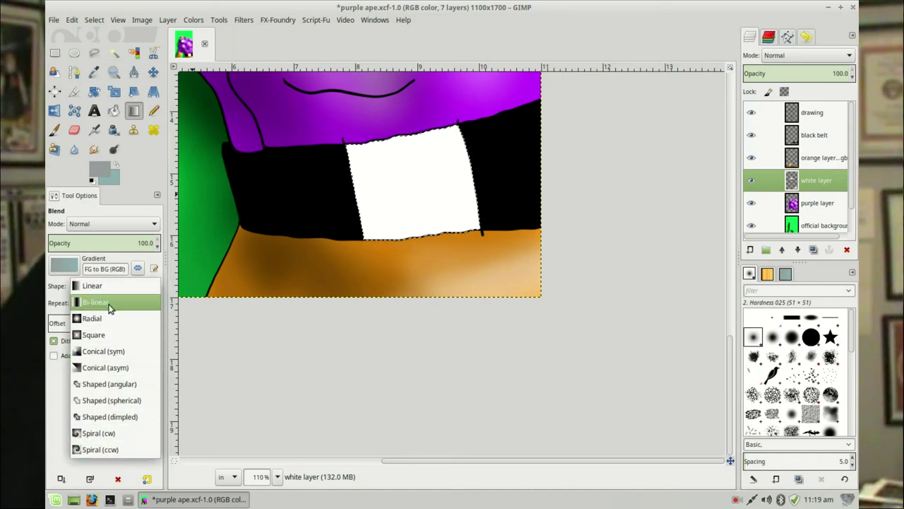
pyautogui.click(83, 273)
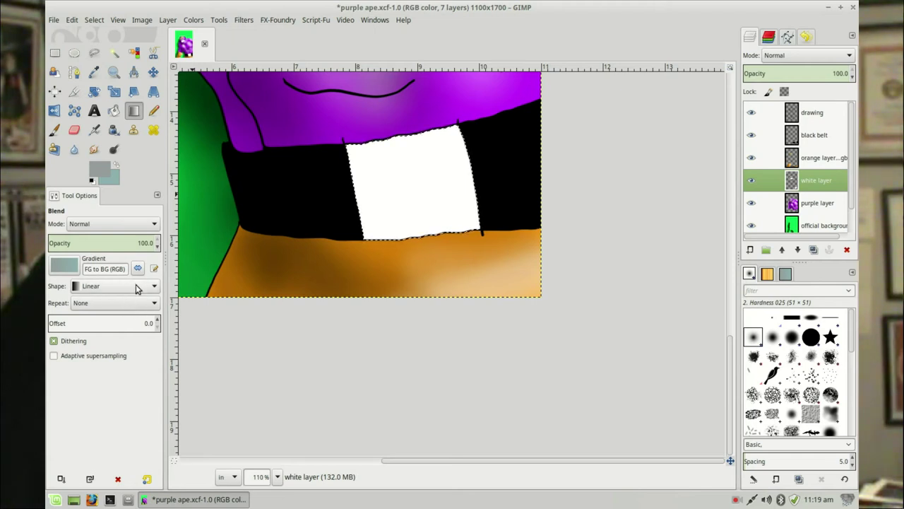
pyautogui.click(63, 267)
pyautogui.scroll(-4, 69, 311)
pyautogui.scroll(2, 84, 346)
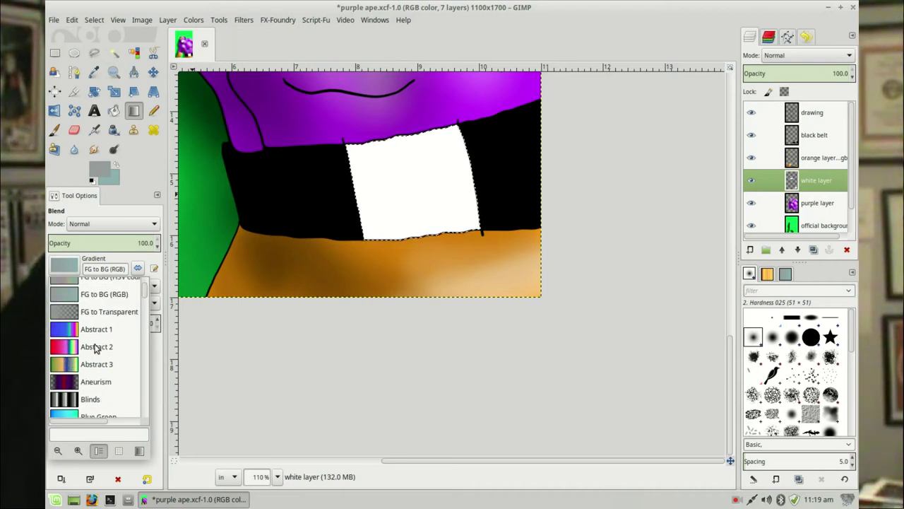
pyautogui.scroll(-3, 83, 345)
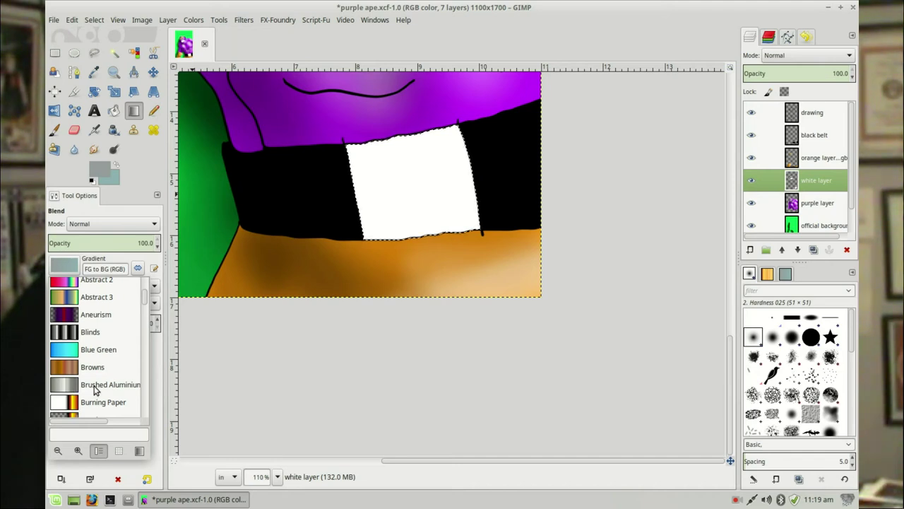
pyautogui.scroll(1, 97, 389)
pyautogui.scroll(-2, 92, 375)
pyautogui.scroll(5, 92, 360)
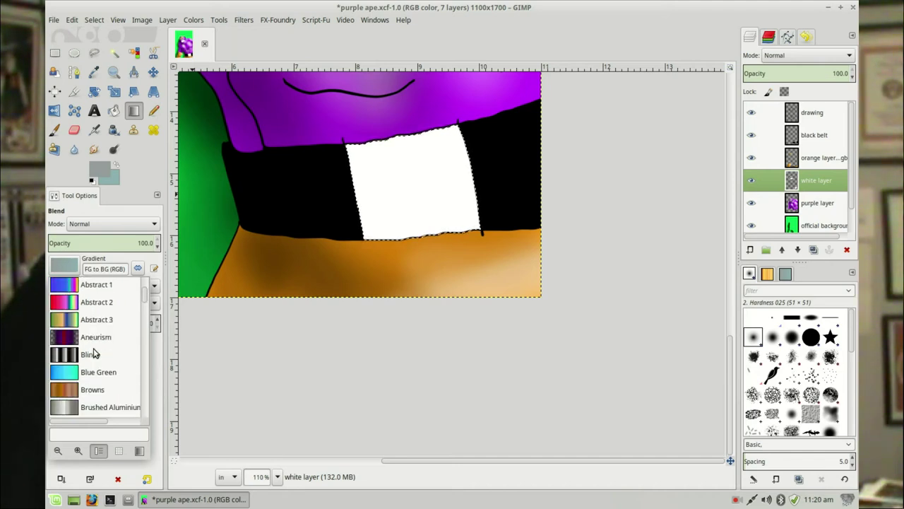
pyautogui.scroll(1, 94, 355)
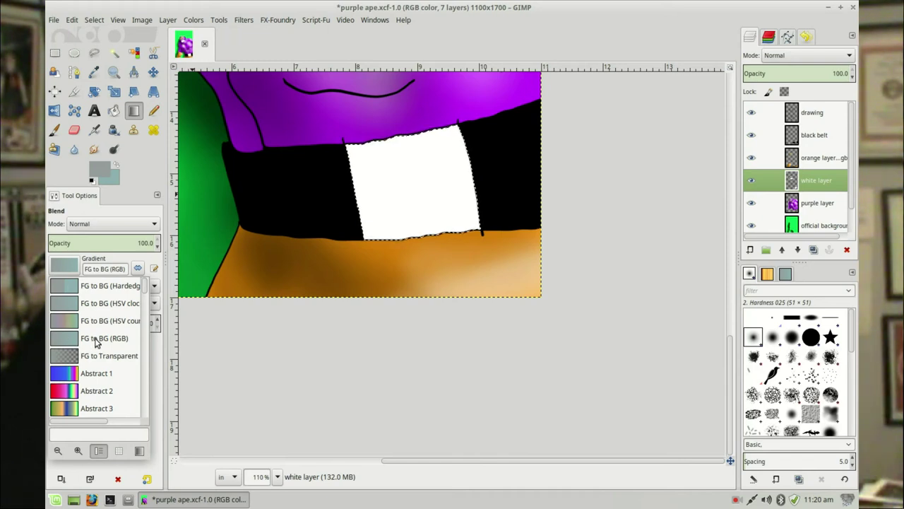
pyautogui.click(70, 268)
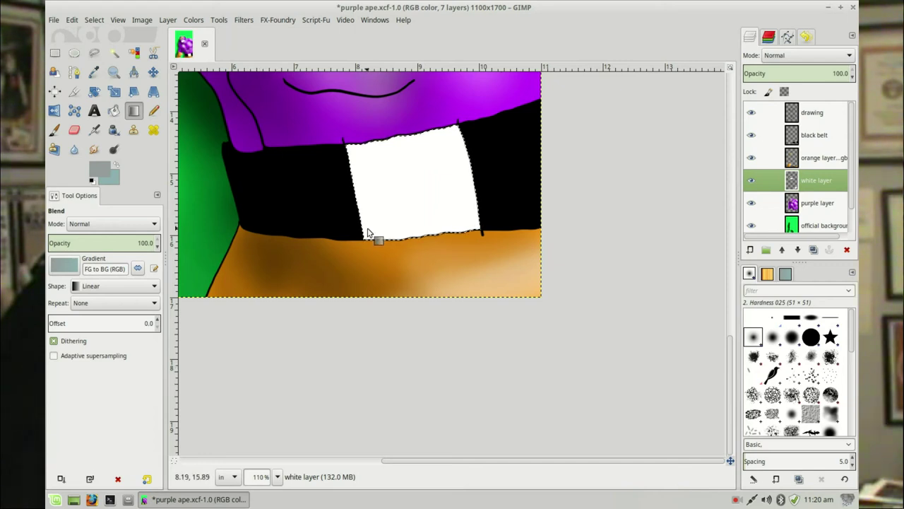
pyautogui.moveTo(361, 247); pyautogui.dragTo(464, 116)
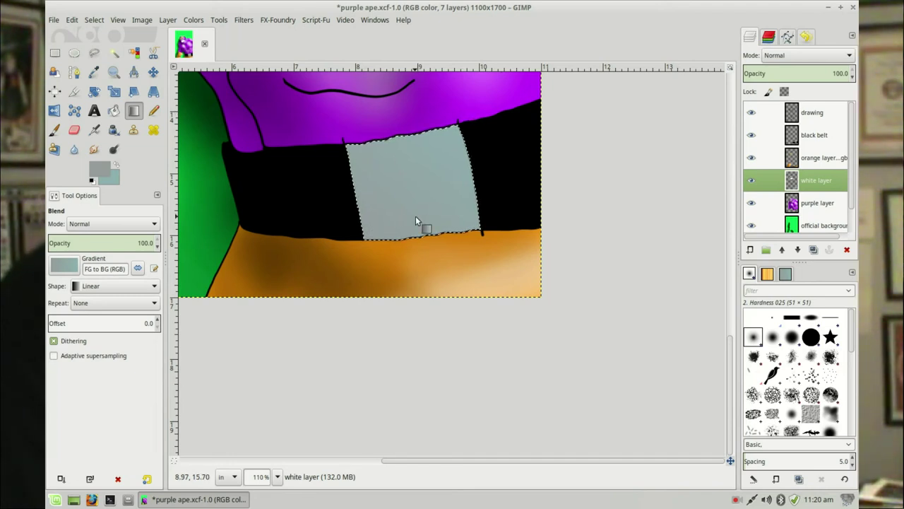
pyautogui.hotkey('ctrl', 'z')
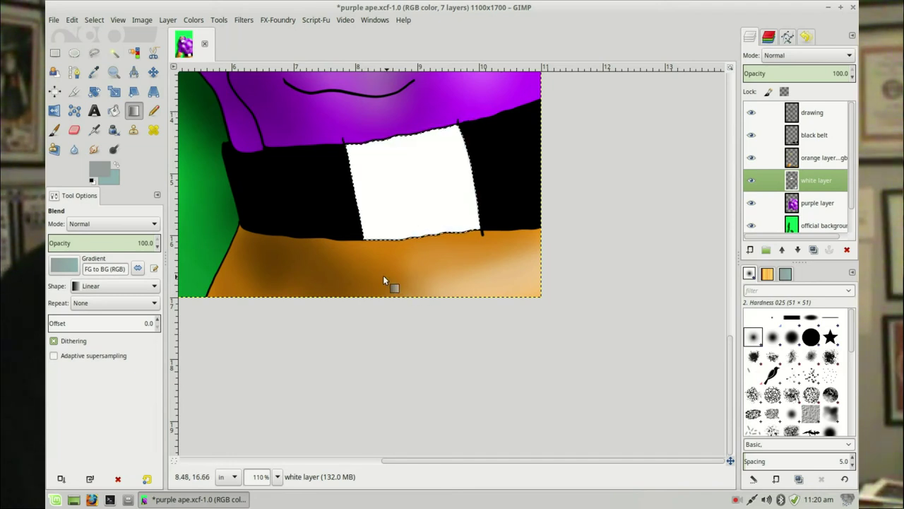
pyautogui.moveTo(359, 254); pyautogui.dragTo(403, 190)
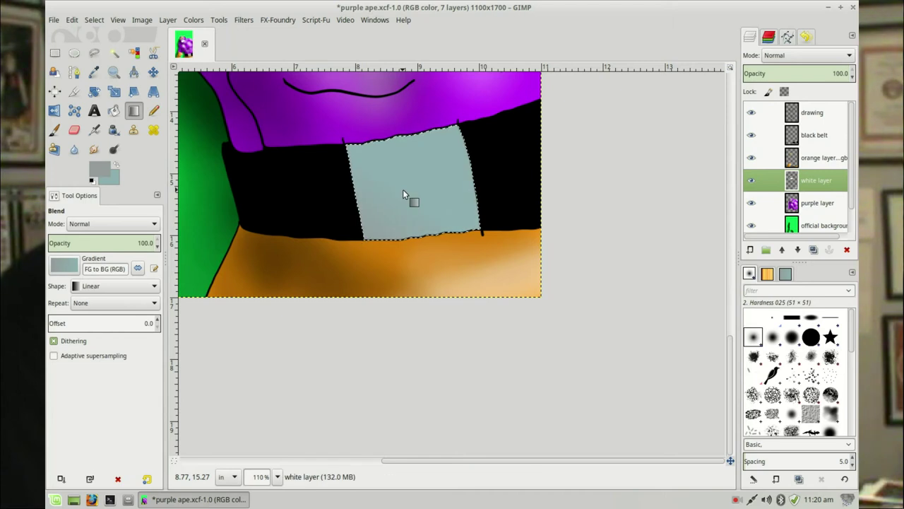
pyautogui.hotkey('ctrl', 'z')
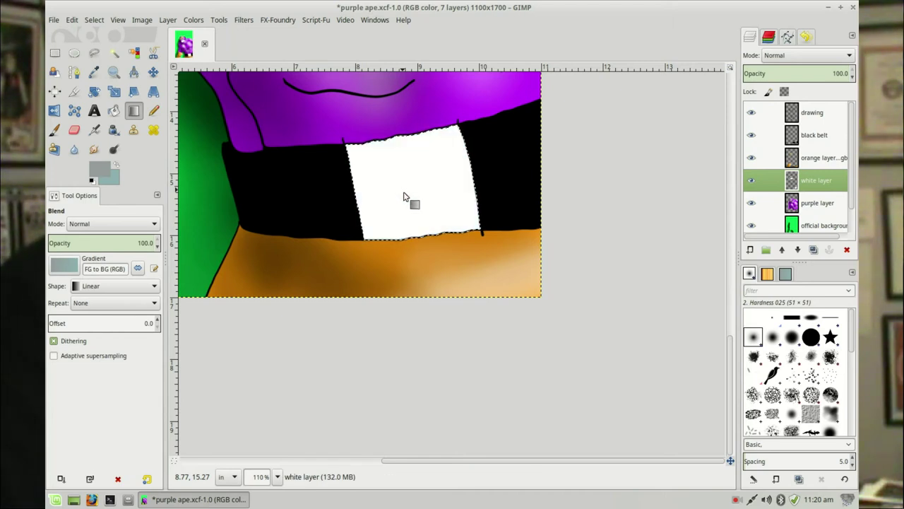
pyautogui.moveTo(320, 346); pyautogui.dragTo(420, 182)
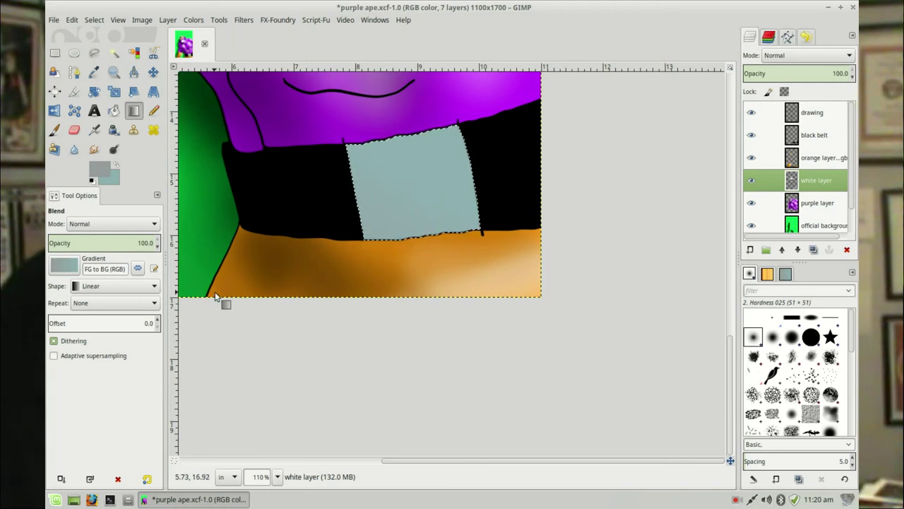
pyautogui.hotkey('ctrl', 'z')
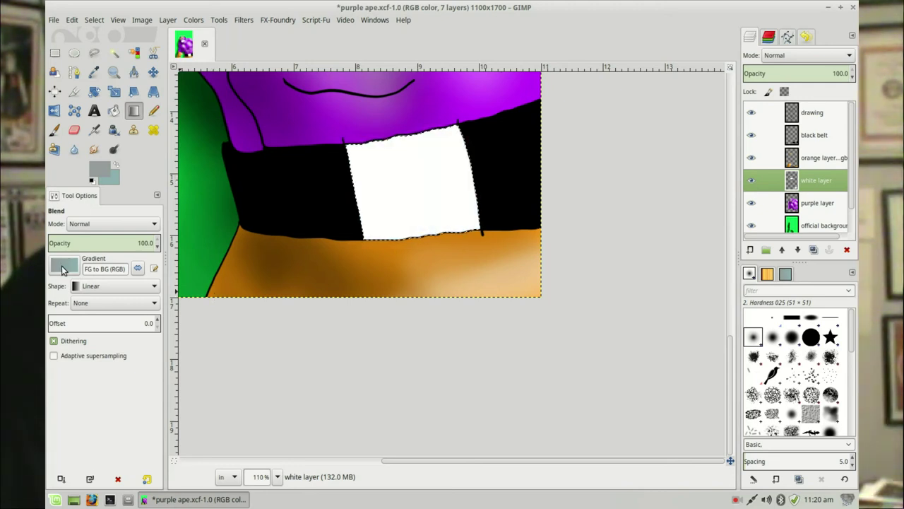
pyautogui.click(94, 182)
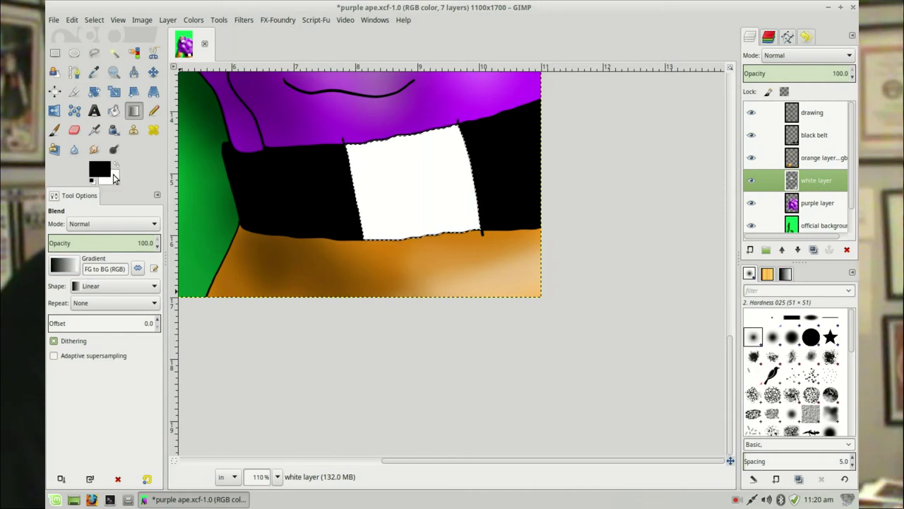
# Set the foreground to the light grey-blue from the recent colours
pyautogui.click(103, 171)
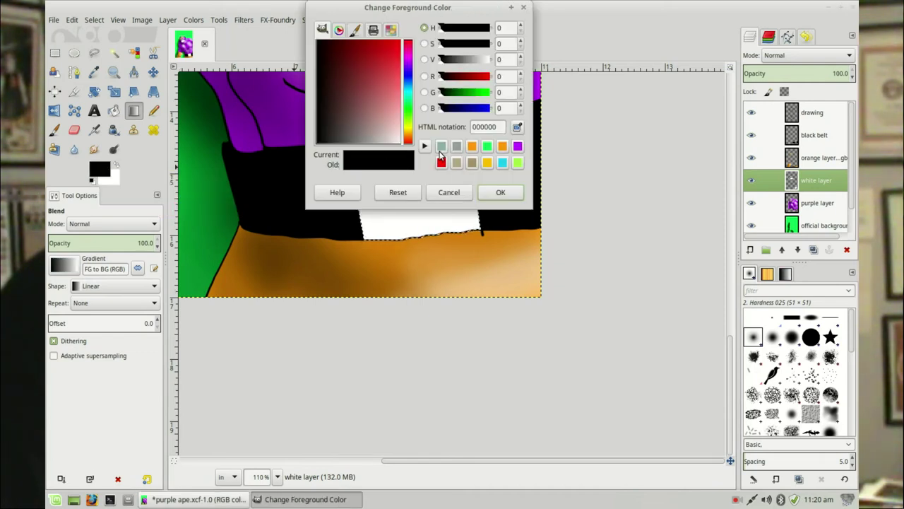
pyautogui.click(440, 147)
pyautogui.click(499, 192)
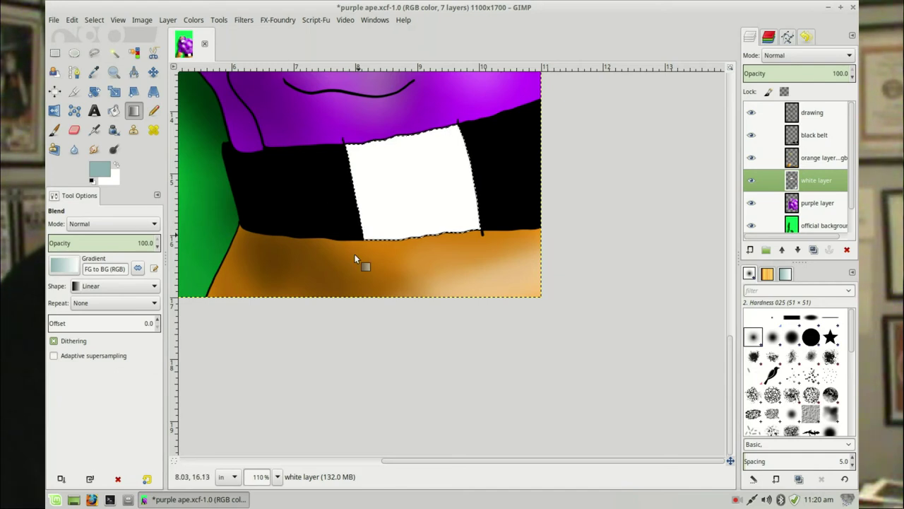
# Drag a grey-blue to white gradient across the belt panel and view the whole image
pyautogui.moveTo(365, 247); pyautogui.dragTo(475, 138)
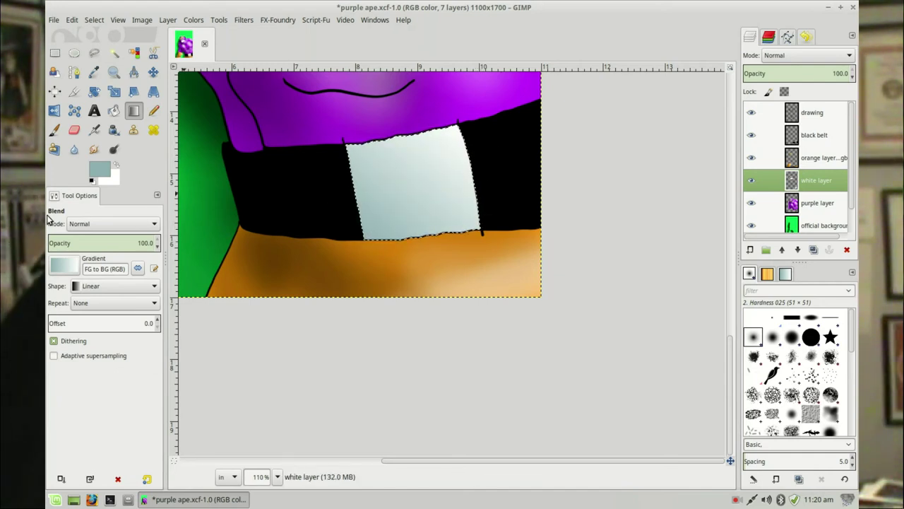
pyautogui.moveTo(420, 202); pyautogui.dragTo(469, 151)
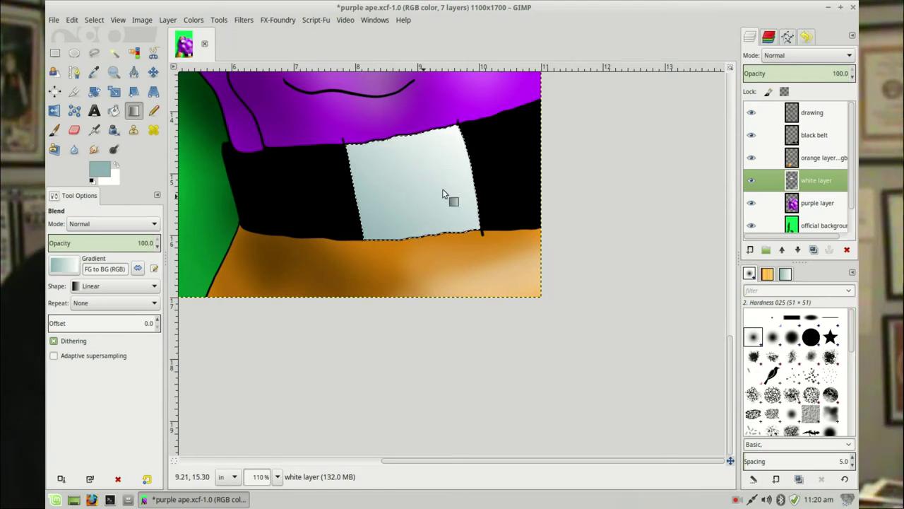
pyautogui.hotkey('shift', 'ctrl', 'j')
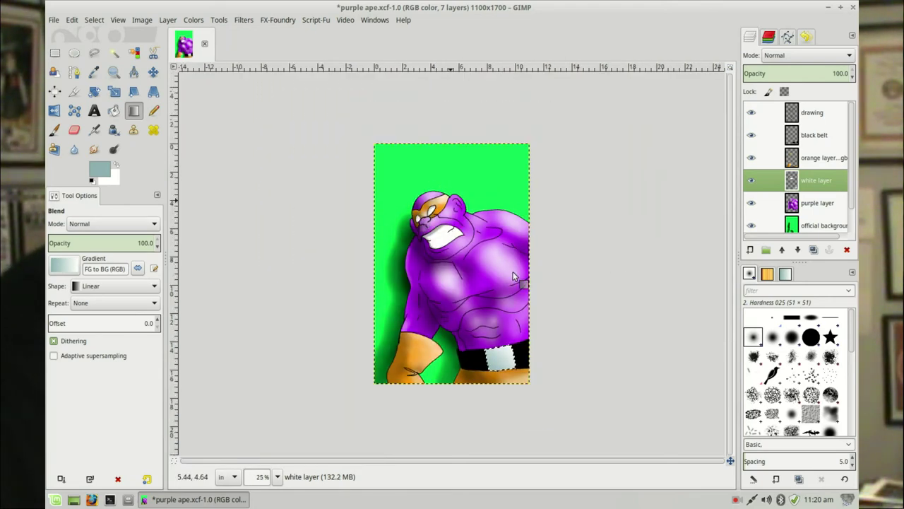
pyautogui.click(114, 72)
# Zoom in on the belt panel and set the Paintbrush to opacity 41 with smooth stroke
pyautogui.moveTo(465, 337); pyautogui.dragTo(569, 408)
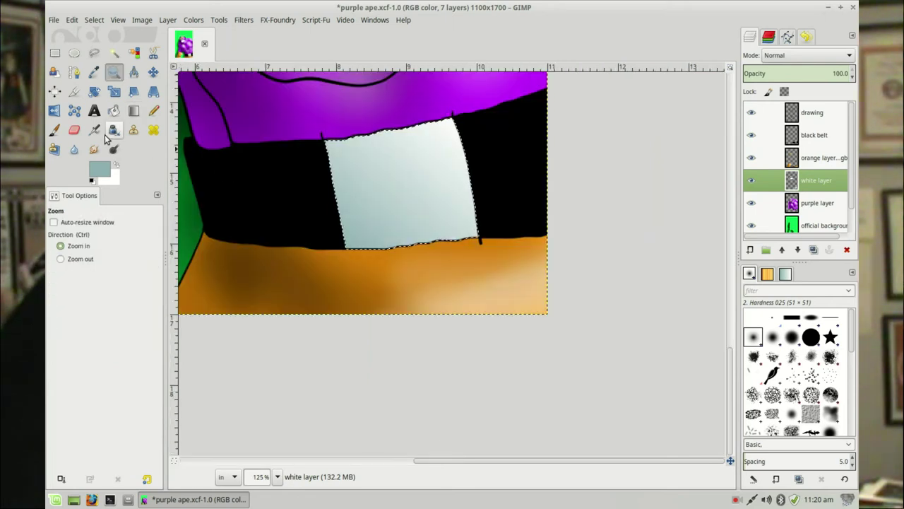
pyautogui.click(55, 131)
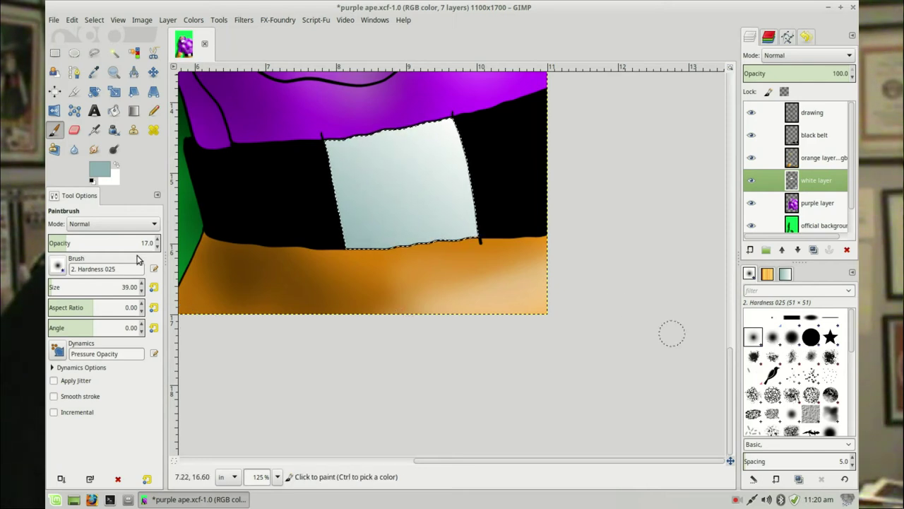
pyautogui.scroll(5, 157, 243)
pyautogui.click(157, 242)
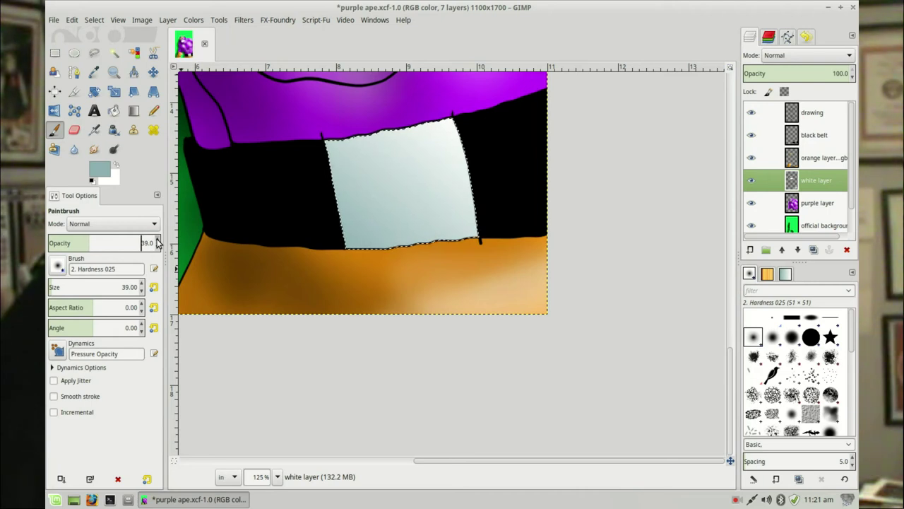
pyautogui.click(157, 242)
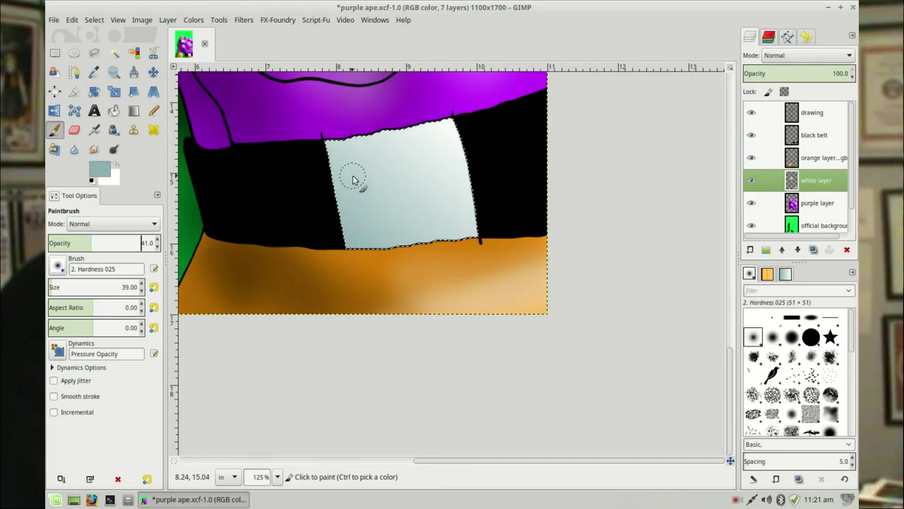
pyautogui.click(54, 397)
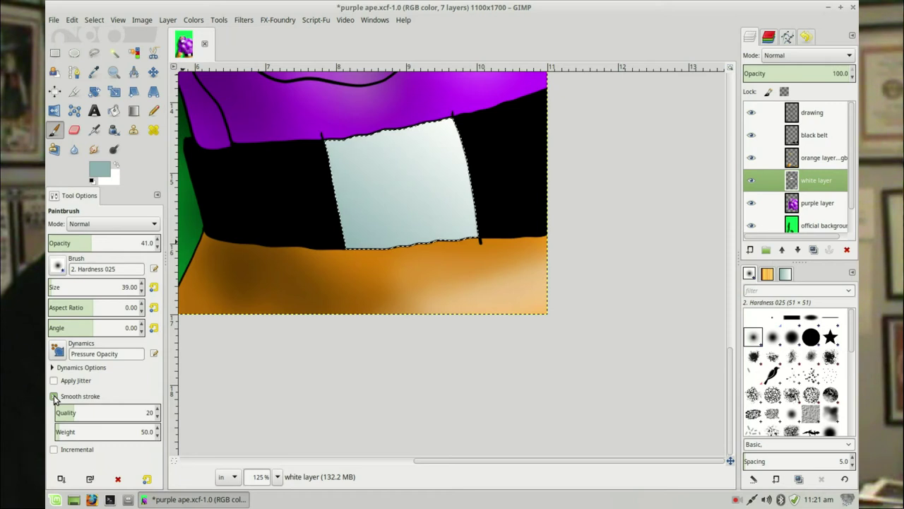
# Brush grey then white wavy streaks across the panel and clear the selection
pyautogui.moveTo(309, 146)
pyautogui.mouseDown()
pyautogui.moveTo(345, 151)
pyautogui.moveTo(380, 188)
pyautogui.moveTo(496, 226)
pyautogui.mouseUp()
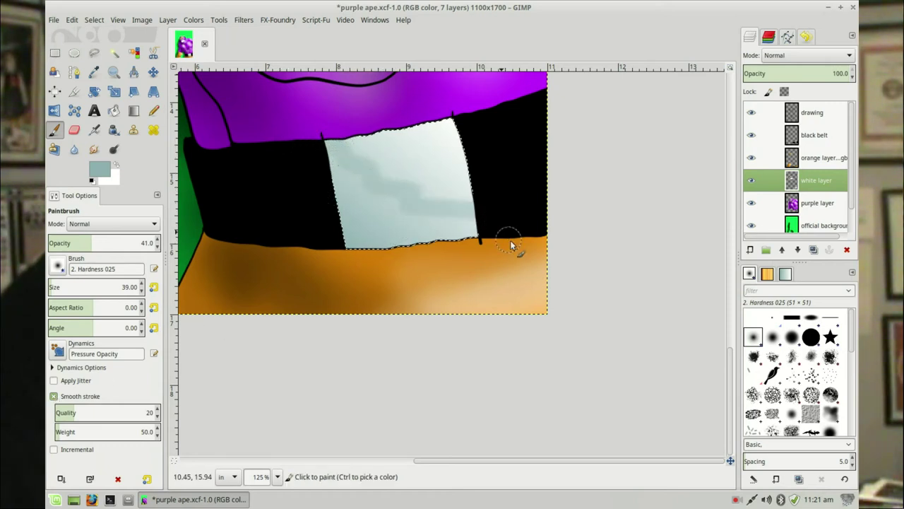
pyautogui.click(117, 167)
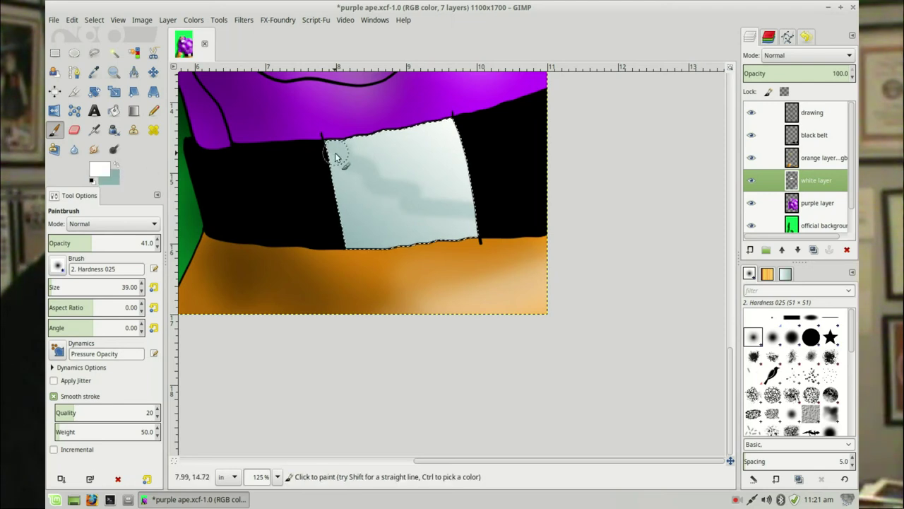
pyautogui.moveTo(387, 182); pyautogui.dragTo(519, 212)
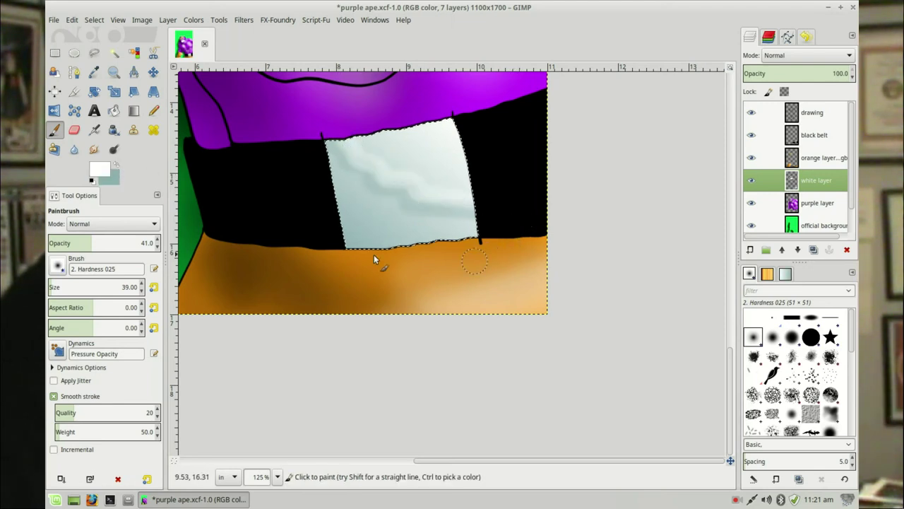
pyautogui.click(55, 53)
pyautogui.click(604, 204)
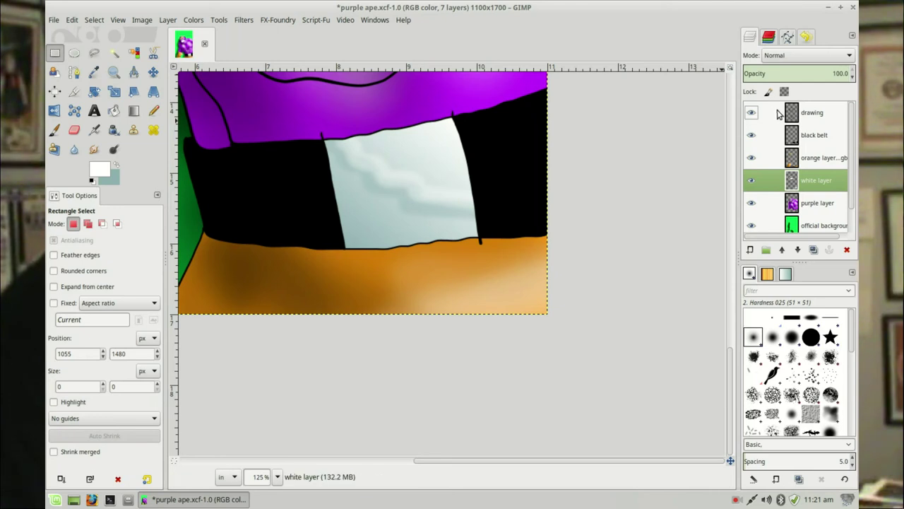
pyautogui.click(800, 114)
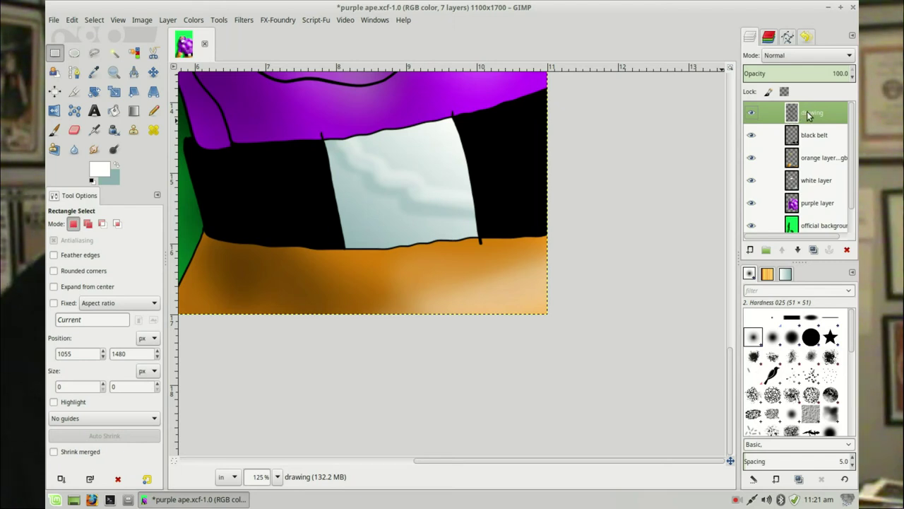
# Choose the Ink tool and set its size to 3
pyautogui.click(115, 130)
pyautogui.doubleClick(142, 325)
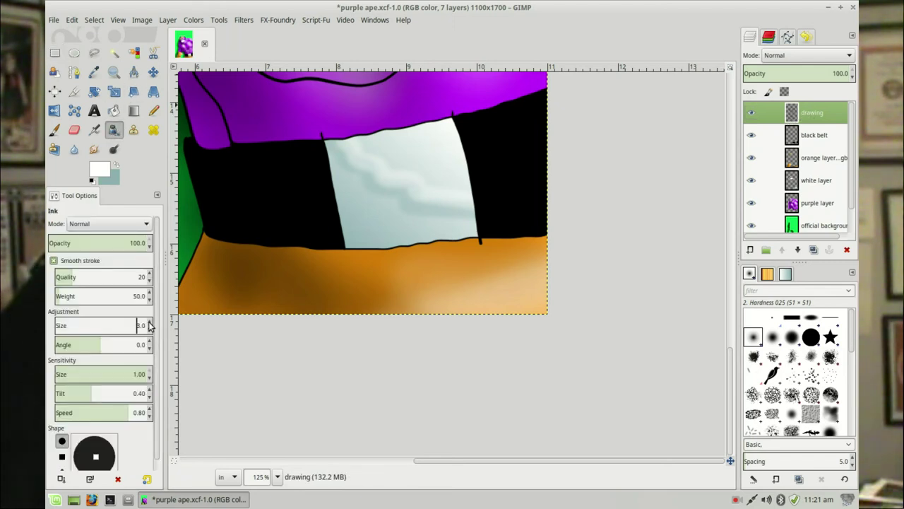
pyautogui.write('3')
pyautogui.press('Return')
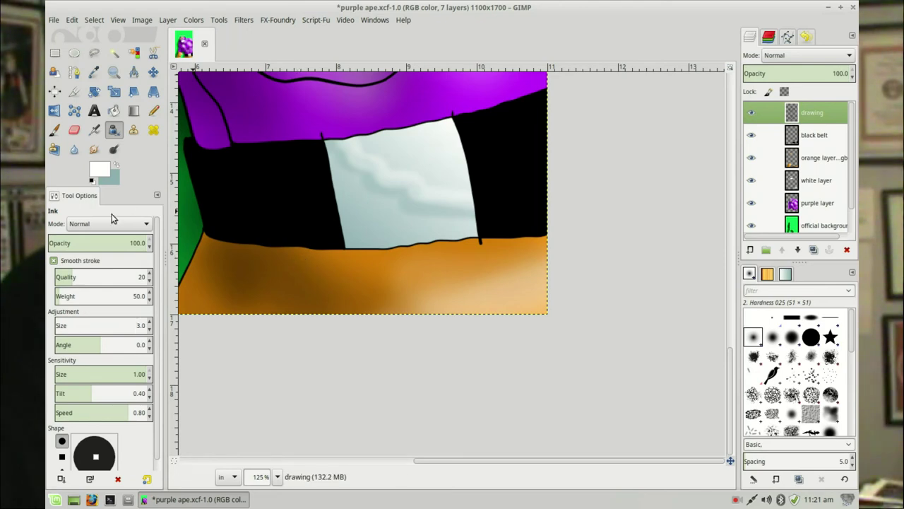
# Ink straight black lines along the panel's top and bottom edges
pyautogui.click(323, 144)
pyautogui.press('shift')
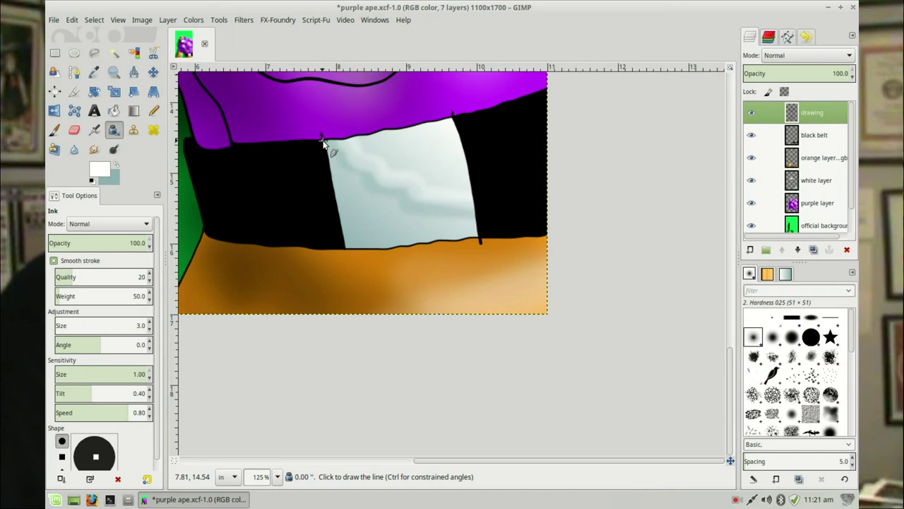
pyautogui.keyDown('shift'); pyautogui.click(454, 118); pyautogui.keyUp('shift')
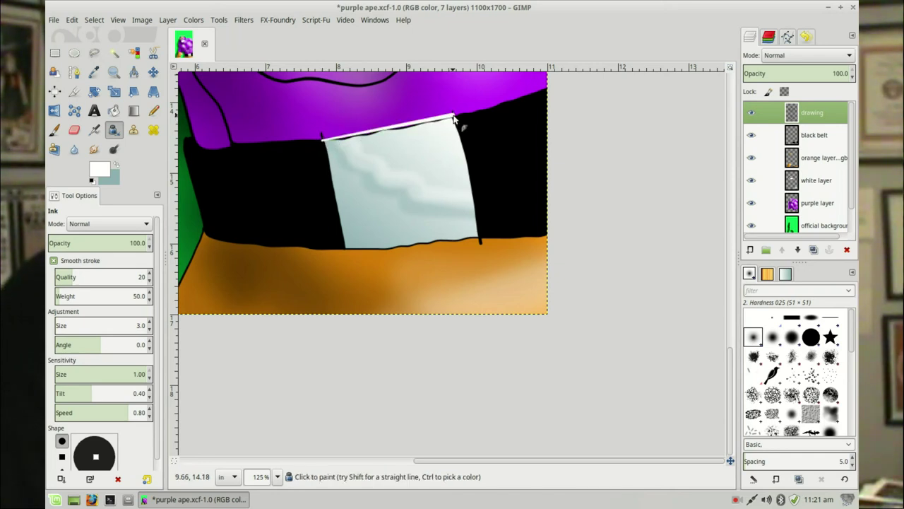
pyautogui.hotkey('ctrl', 'z')
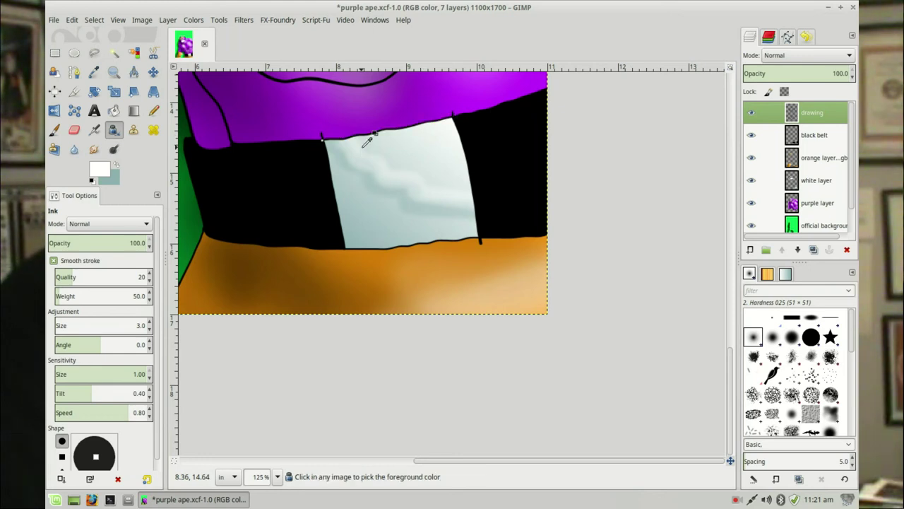
pyautogui.click(90, 181)
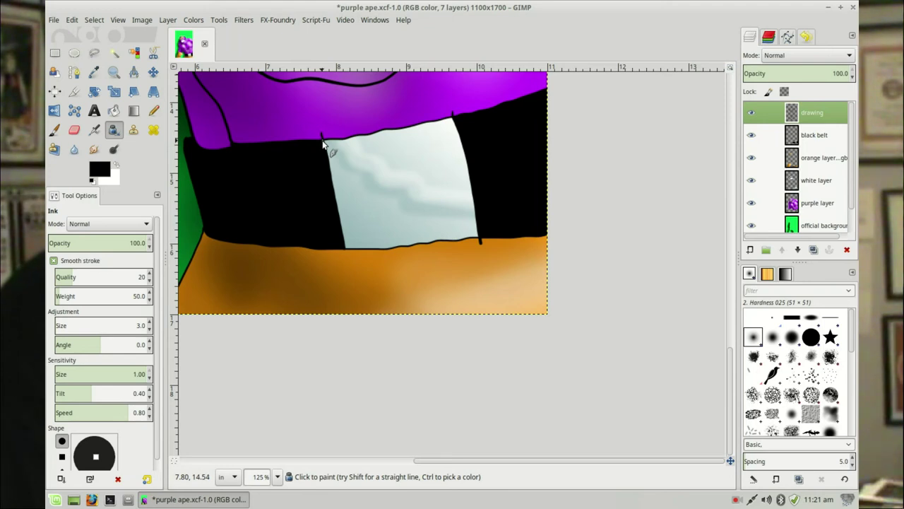
pyautogui.keyDown('shift'); pyautogui.click(452, 119); pyautogui.keyUp('shift')
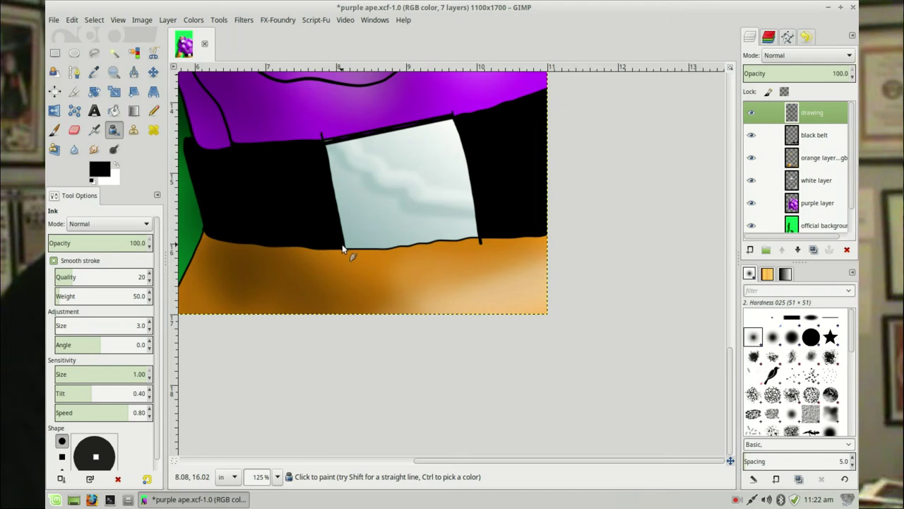
pyautogui.keyDown('shift'); pyautogui.click(484, 238); pyautogui.keyUp('shift')
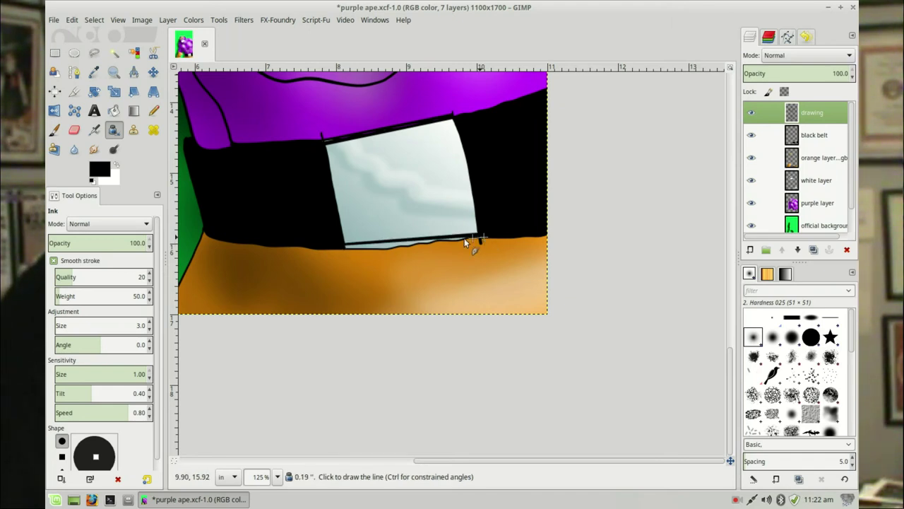
pyautogui.keyDown('shift'); pyautogui.click(340, 250); pyautogui.keyUp('shift')
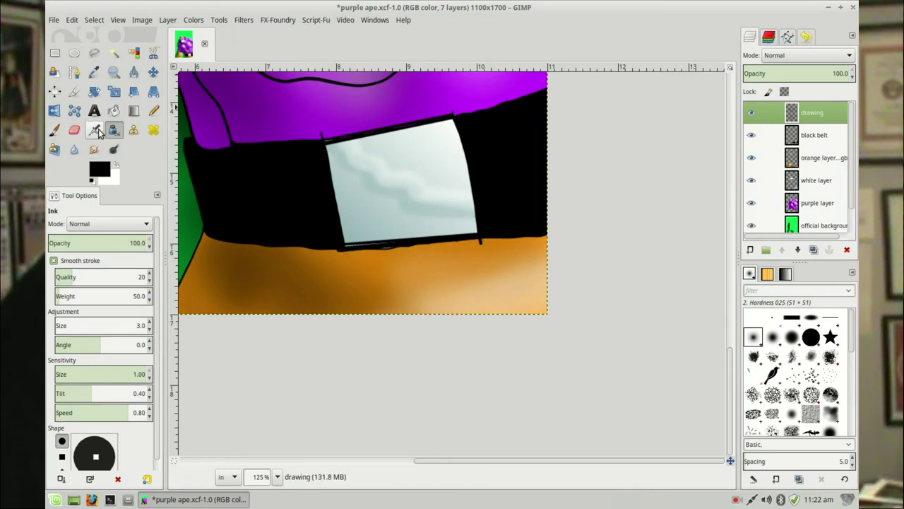
pyautogui.click(74, 130)
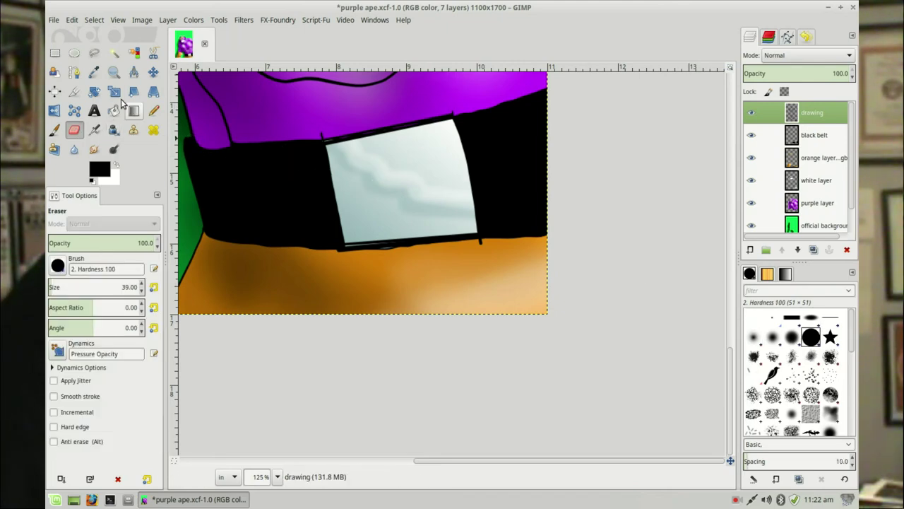
# Zoom in and erase the stray black stroke above the belt
pyautogui.click(114, 71)
pyautogui.moveTo(290, 113); pyautogui.dragTo(369, 154)
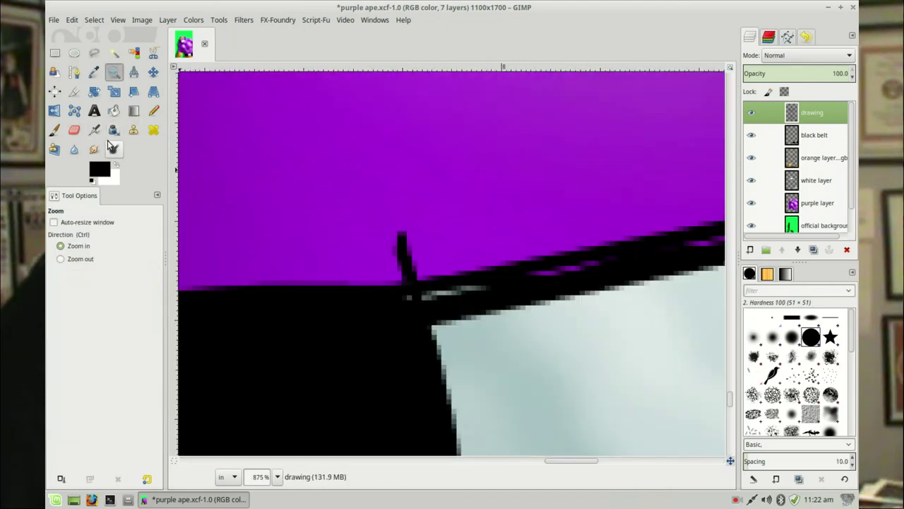
pyautogui.click(74, 130)
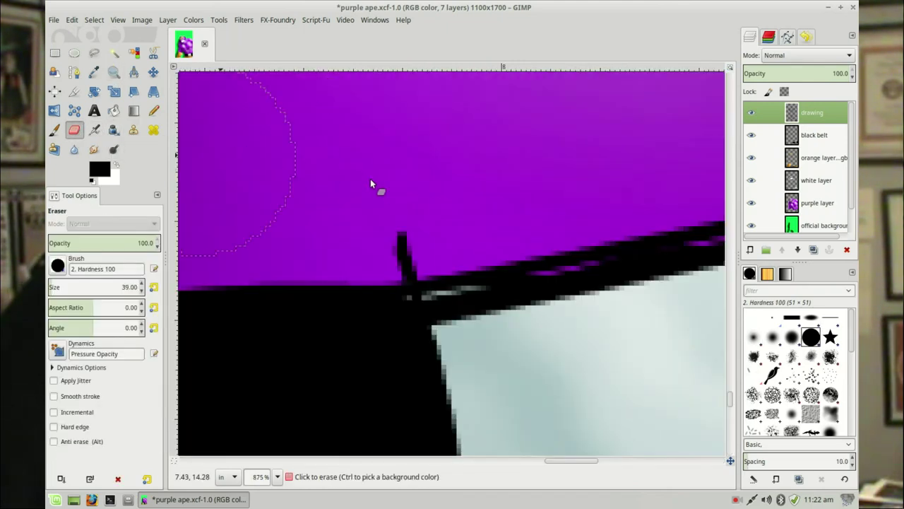
pyautogui.click(408, 183)
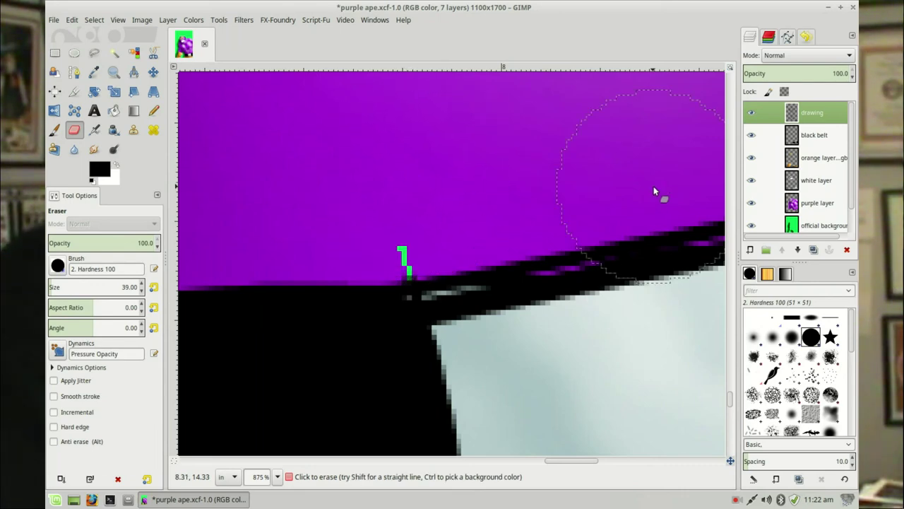
# On the purple layer, pencil purple over the gap, then undo the mismatched bright shade
pyautogui.click(792, 205)
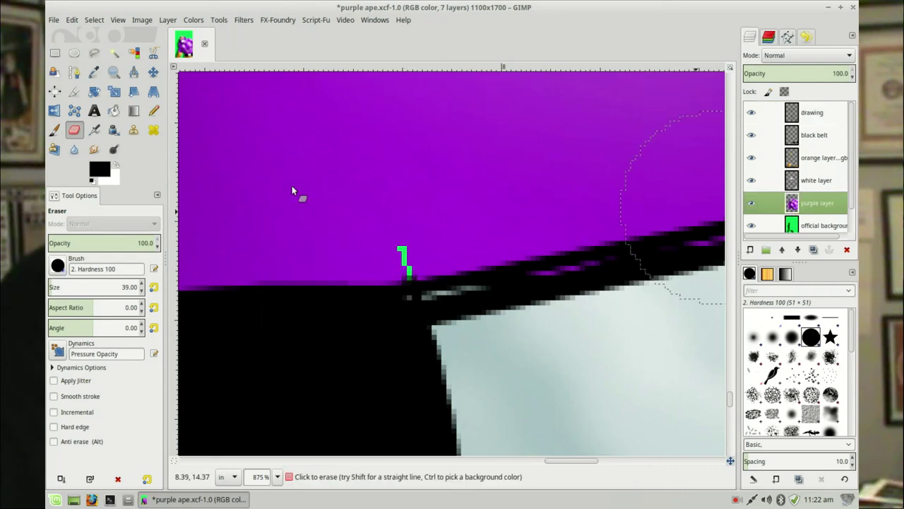
pyautogui.click(99, 168)
pyautogui.click(518, 147)
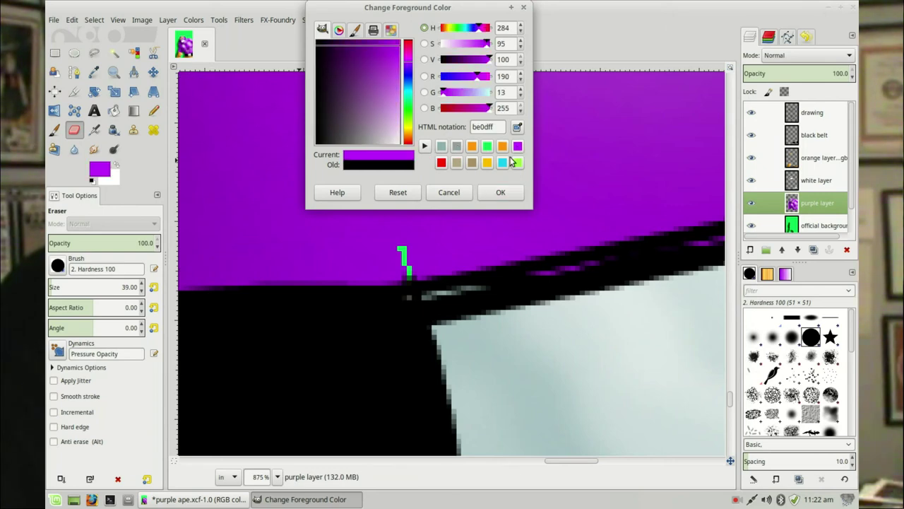
pyautogui.click(500, 193)
pyautogui.press('n')
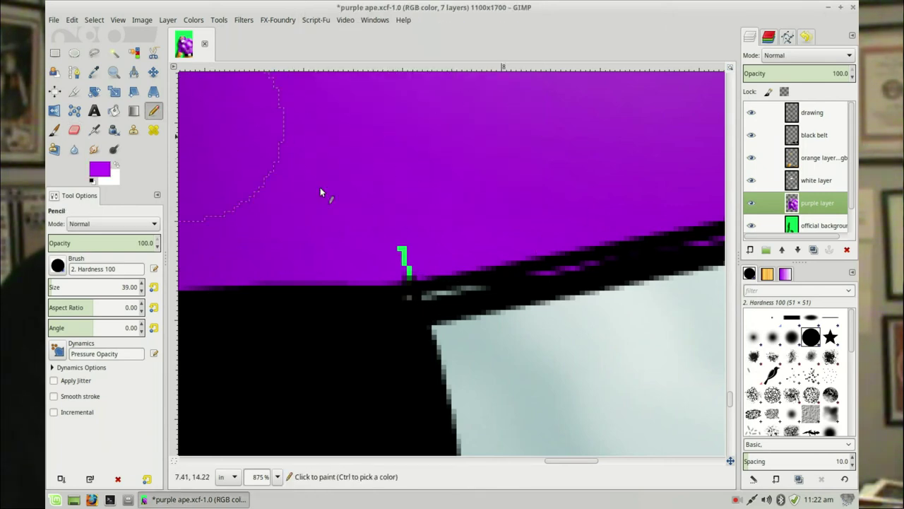
pyautogui.click(404, 187)
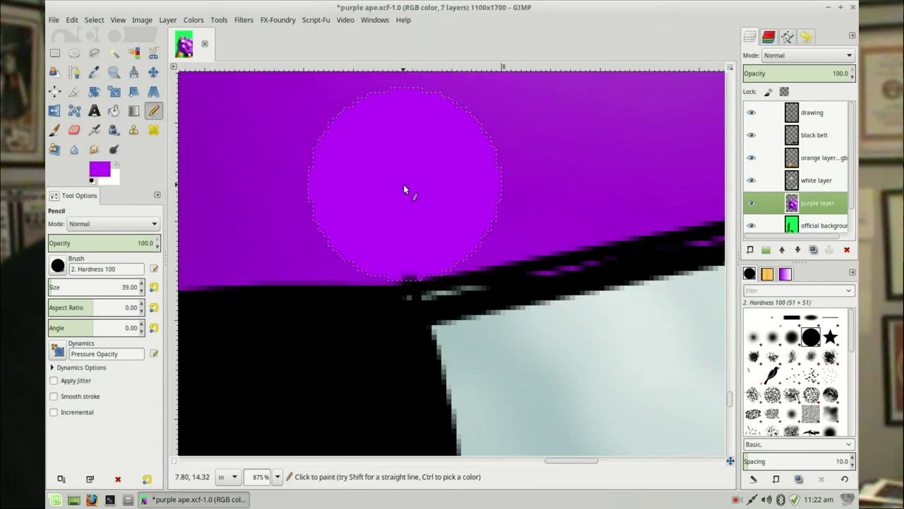
pyautogui.moveTo(404, 187); pyautogui.dragTo(219, 124)
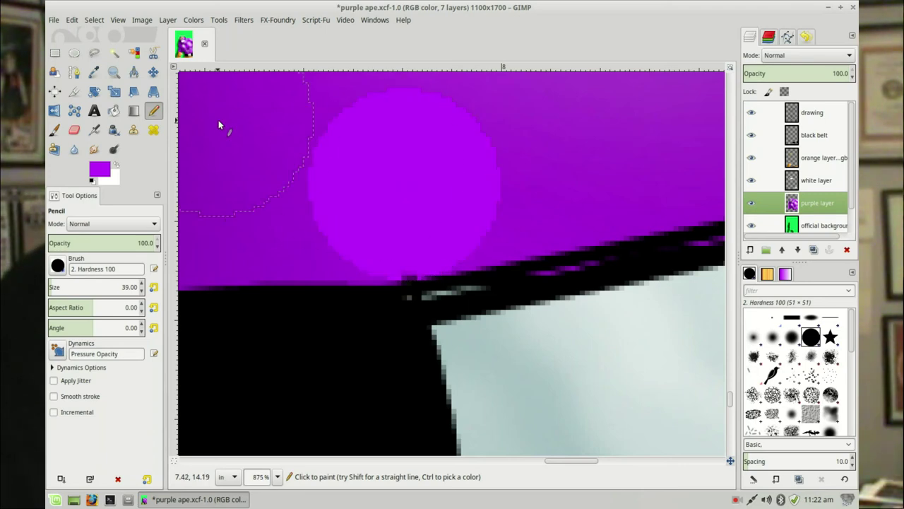
pyautogui.hotkey('ctrl', 'z')
# Pencil the gap with canvas-sampled purple and smudge it into the surrounding body
pyautogui.click(100, 168)
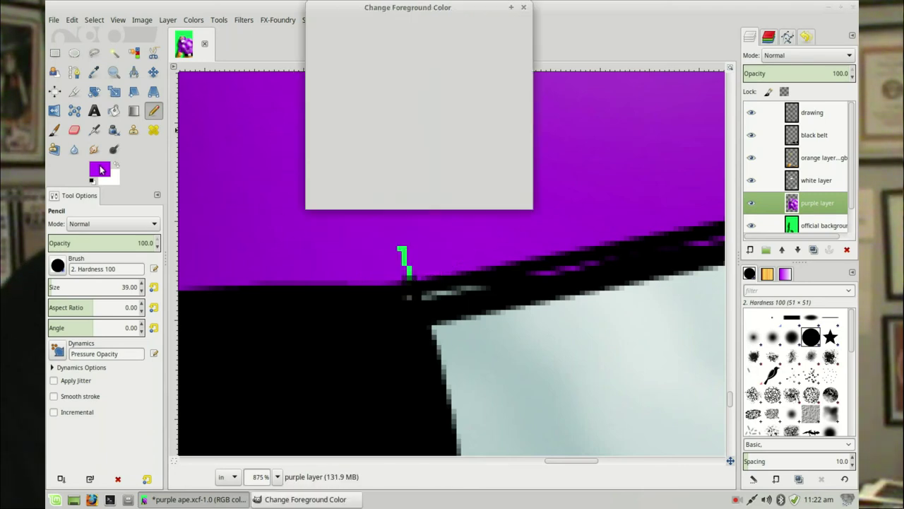
pyautogui.keyDown('ctrl'); pyautogui.click(412, 227); pyautogui.keyUp('ctrl')
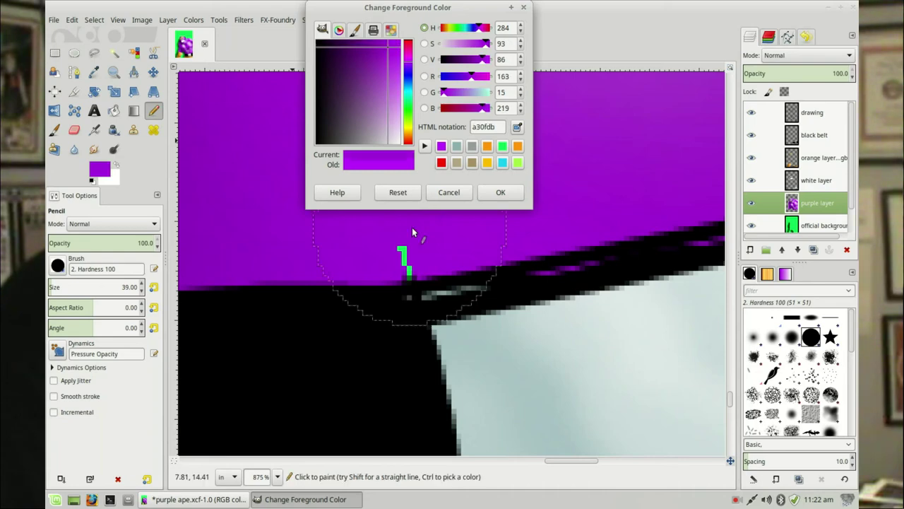
pyautogui.click(501, 192)
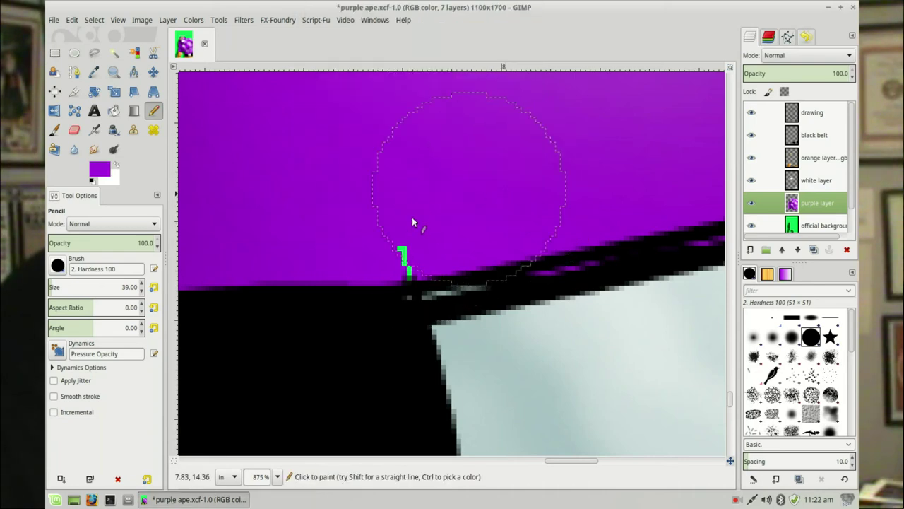
pyautogui.click(402, 189)
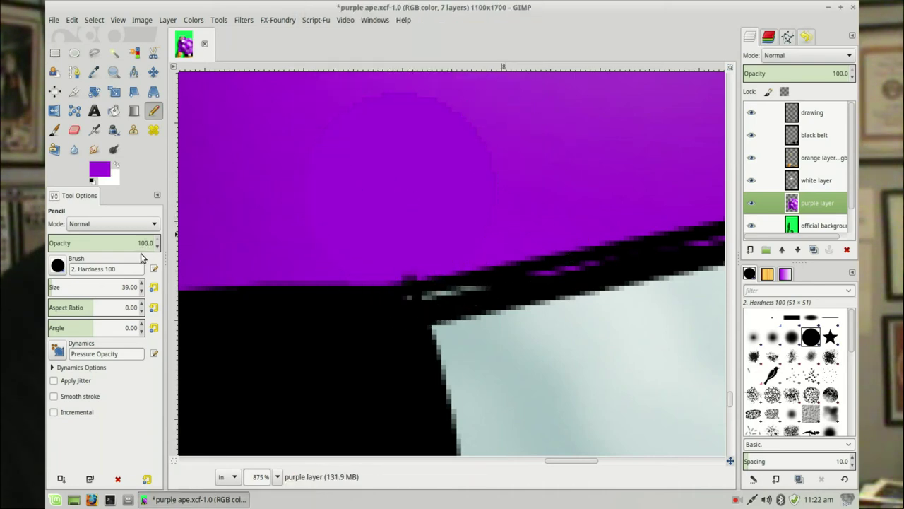
pyautogui.click(94, 149)
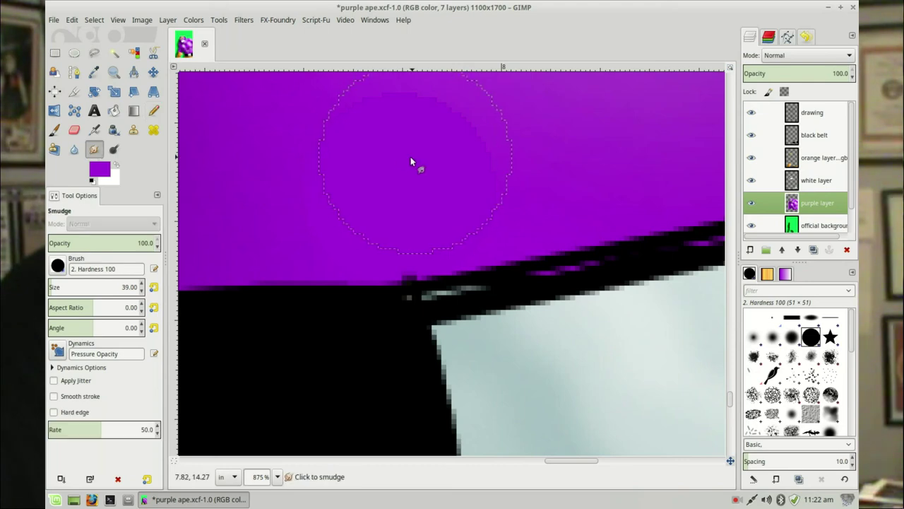
pyautogui.moveTo(400, 180); pyautogui.dragTo(476, 184)
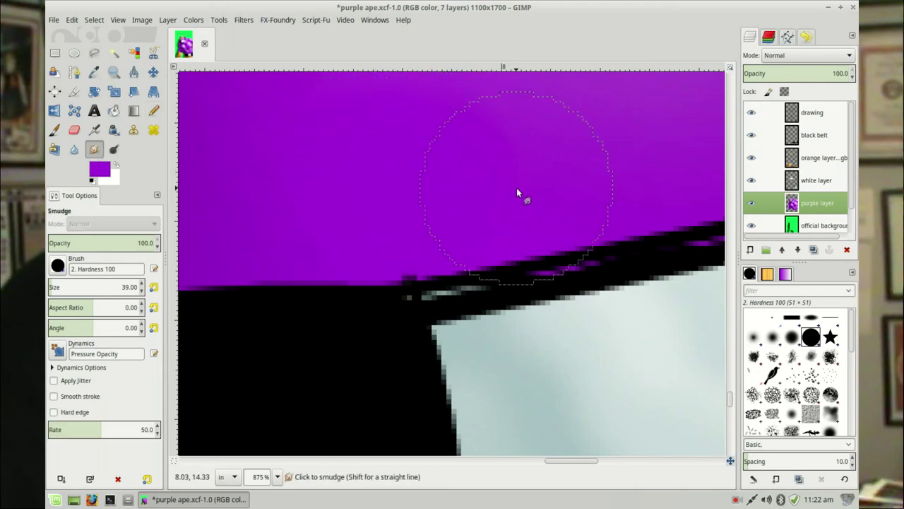
pyautogui.scroll(-4, 516, 187)
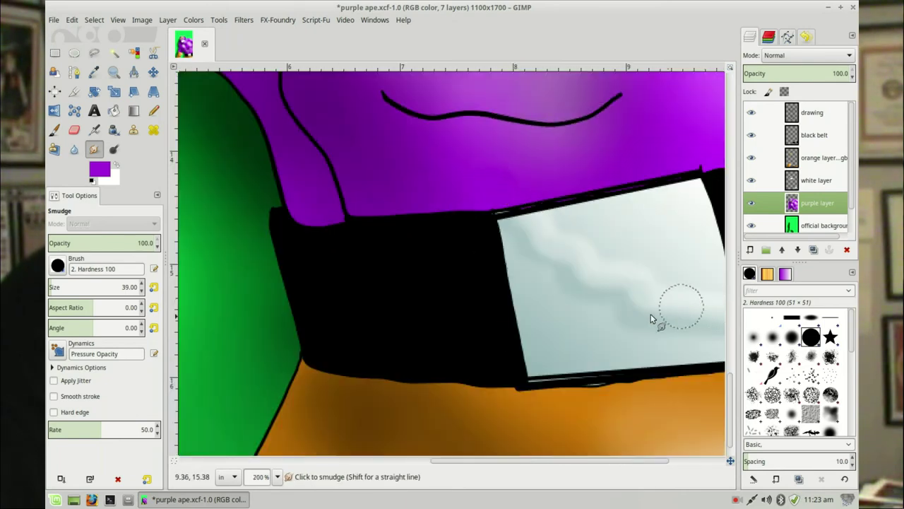
# Zoom out and save the artwork as purple ape.xcf
pyautogui.scroll(-5, 617, 318)
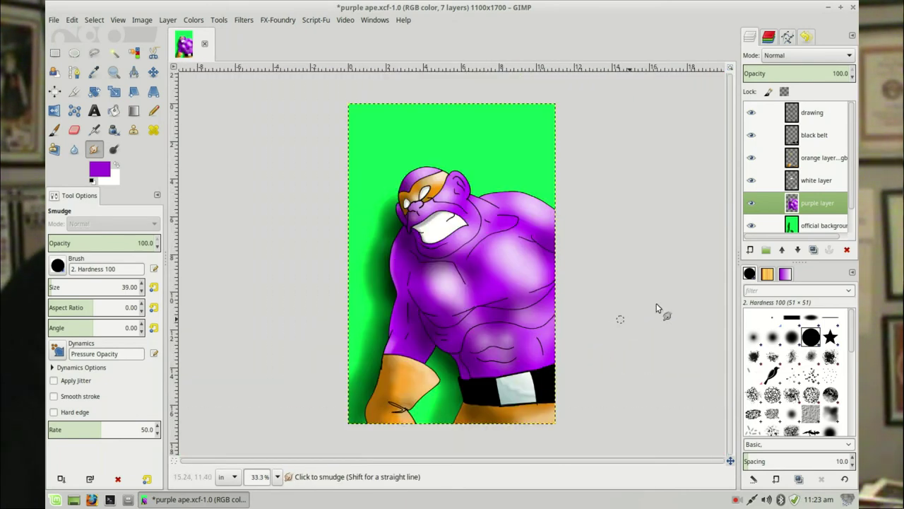
pyautogui.click(52, 21)
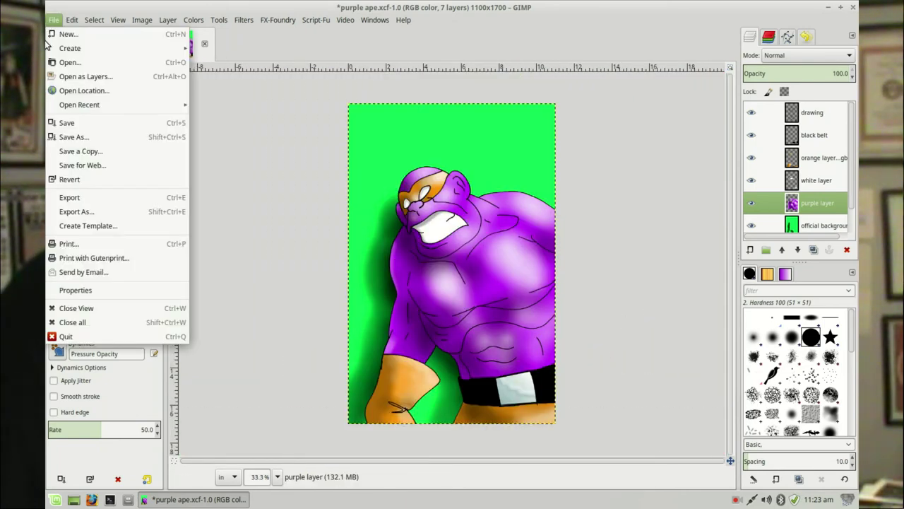
pyautogui.click(70, 127)
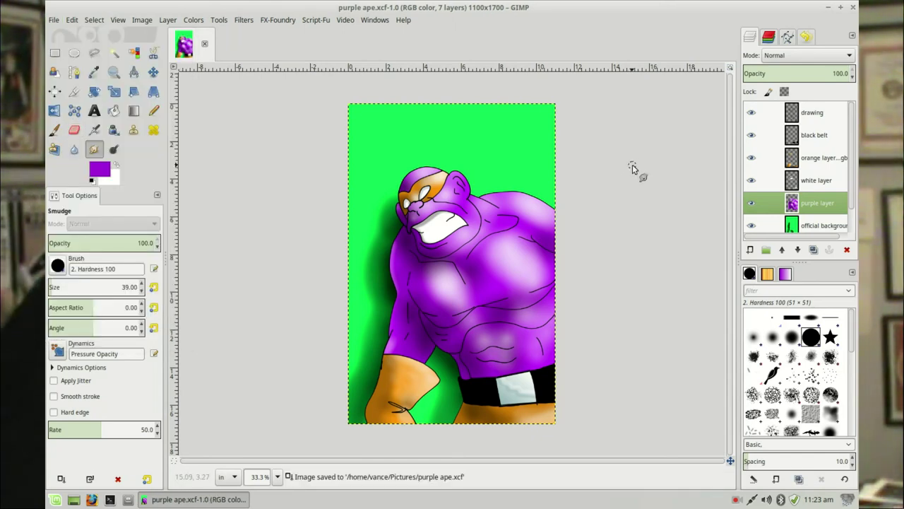
pyautogui.click(799, 115)
pyautogui.click(751, 250)
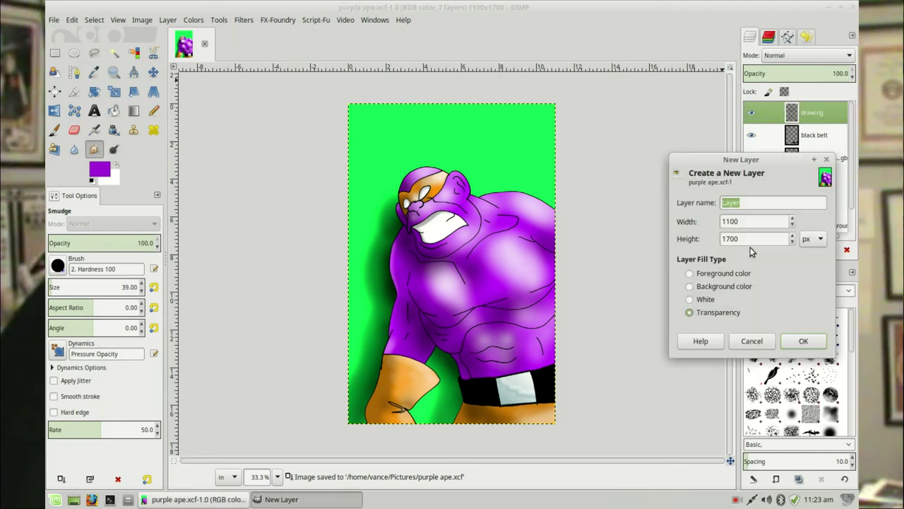
# Add a transparent layer and drag a white FG to Transparent gradient from the top-right corner
pyautogui.click(801, 340)
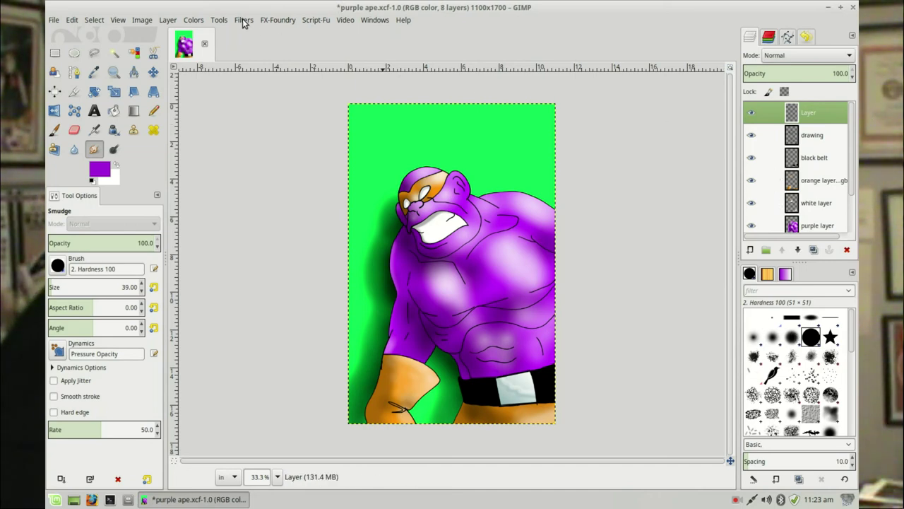
pyautogui.click(117, 168)
pyautogui.click(134, 112)
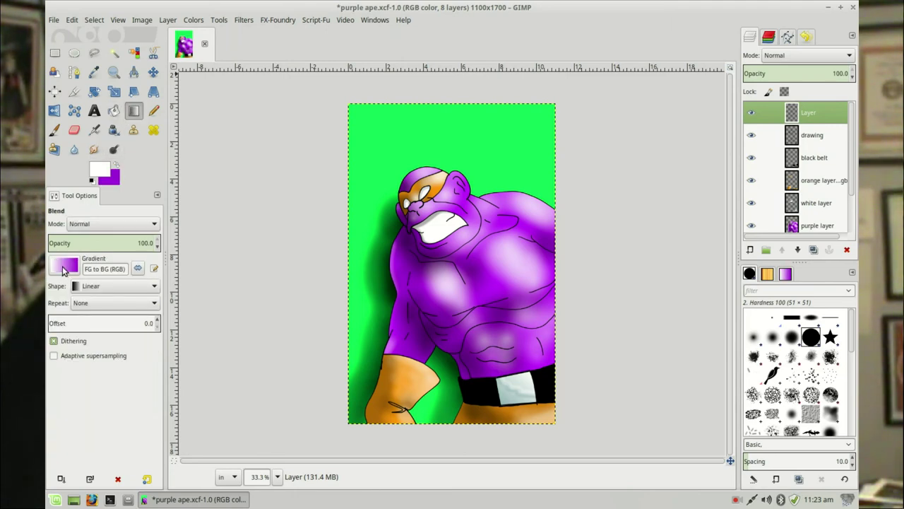
pyautogui.click(64, 267)
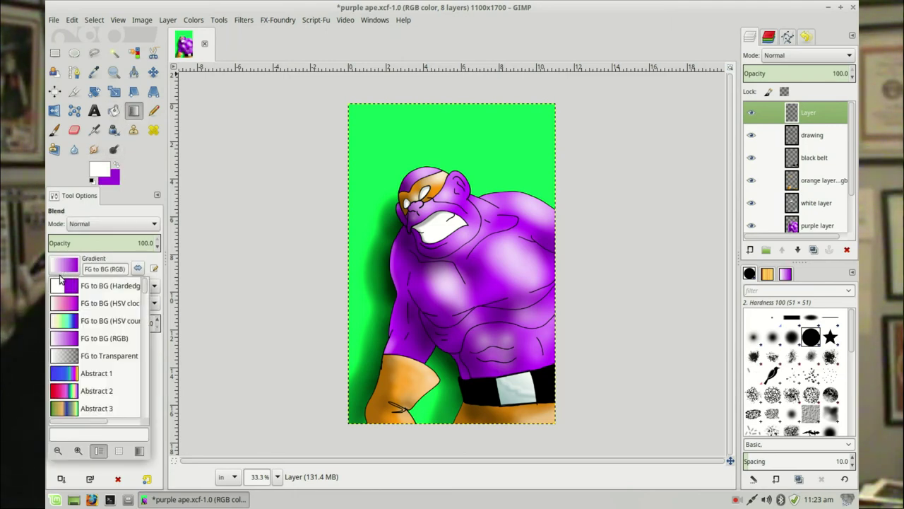
pyautogui.click(71, 357)
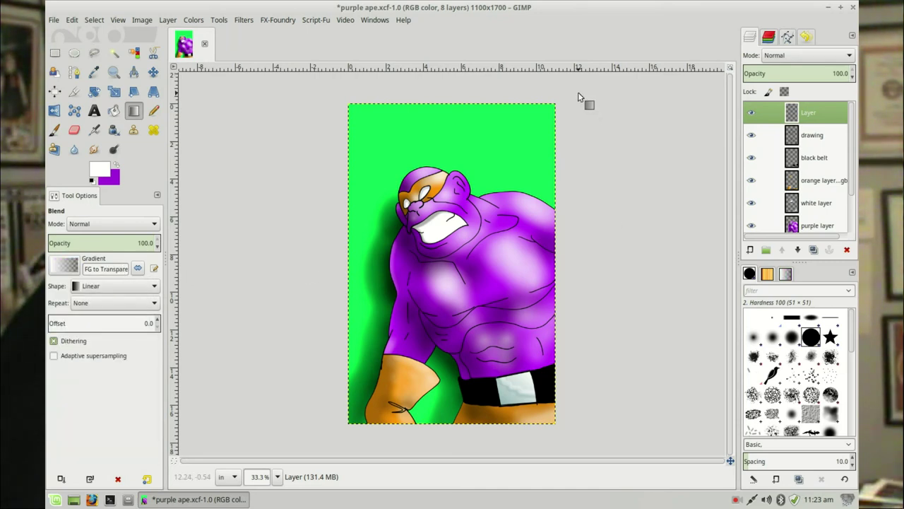
pyautogui.moveTo(561, 96); pyautogui.dragTo(525, 158)
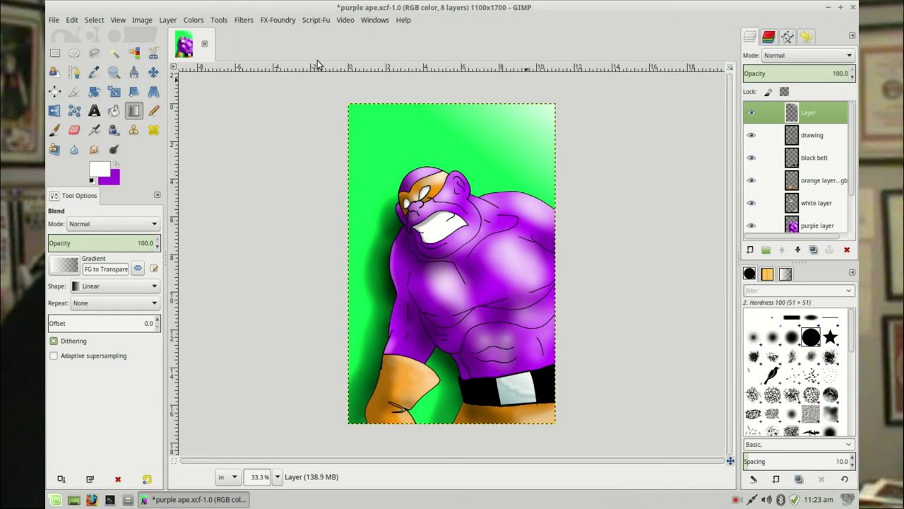
# Render a white Supernova at the top-right corner with 1024 spokes and radius 55
pyautogui.click(244, 20)
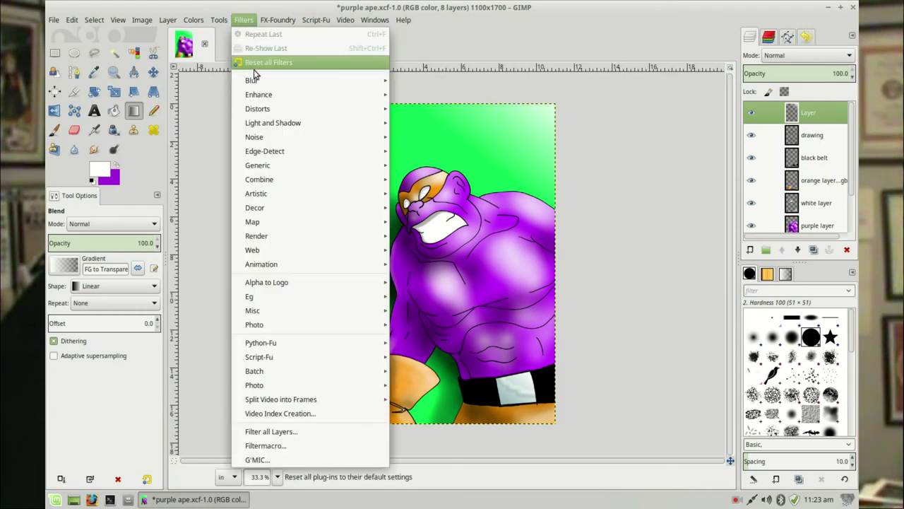
pyautogui.moveTo(266, 109)
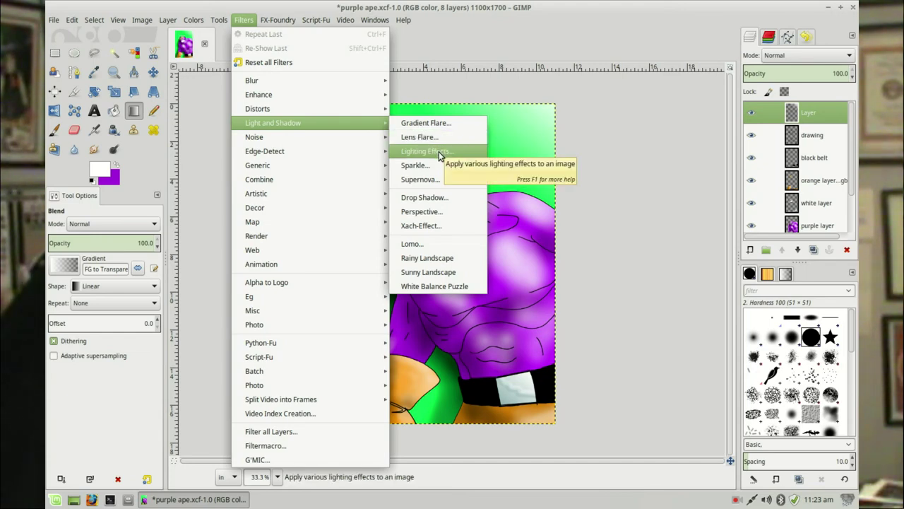
pyautogui.click(443, 180)
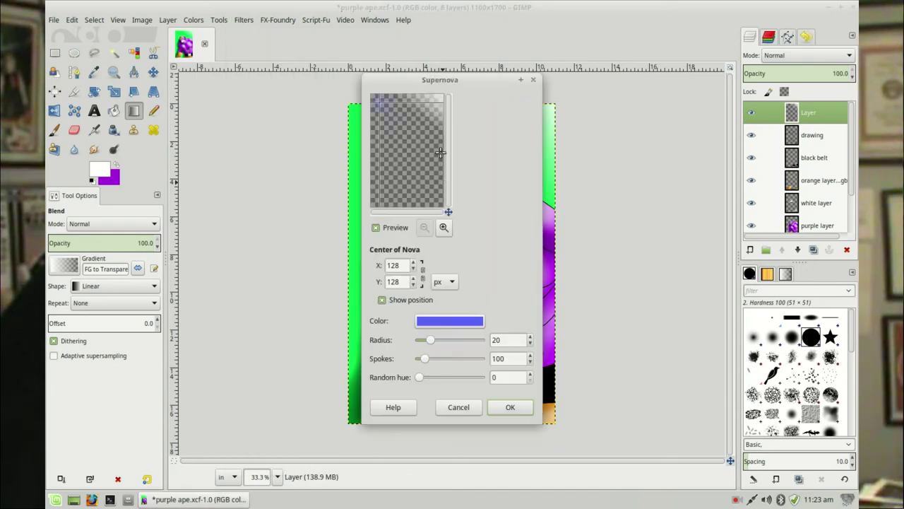
pyautogui.moveTo(375, 104); pyautogui.dragTo(447, 92)
pyautogui.click(456, 321)
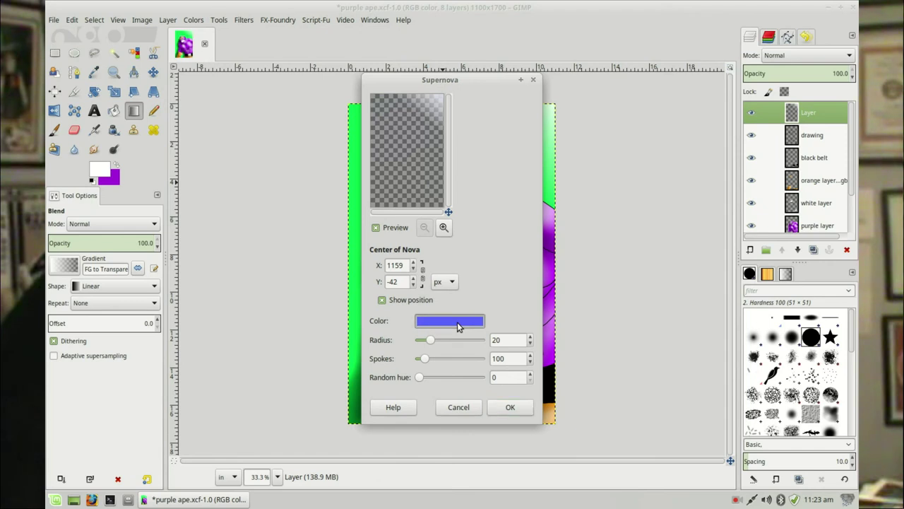
pyautogui.moveTo(396, 233); pyautogui.dragTo(351, 207)
pyautogui.click(529, 336)
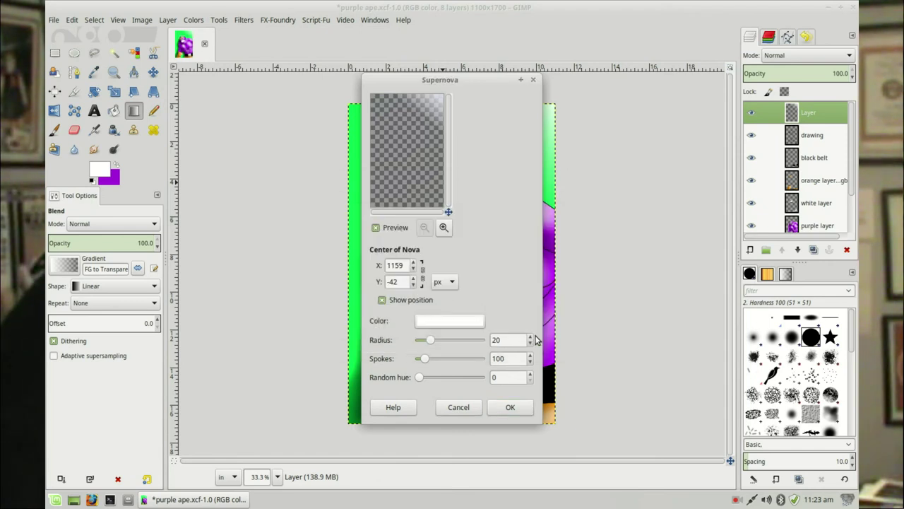
pyautogui.moveTo(426, 360); pyautogui.dragTo(563, 375)
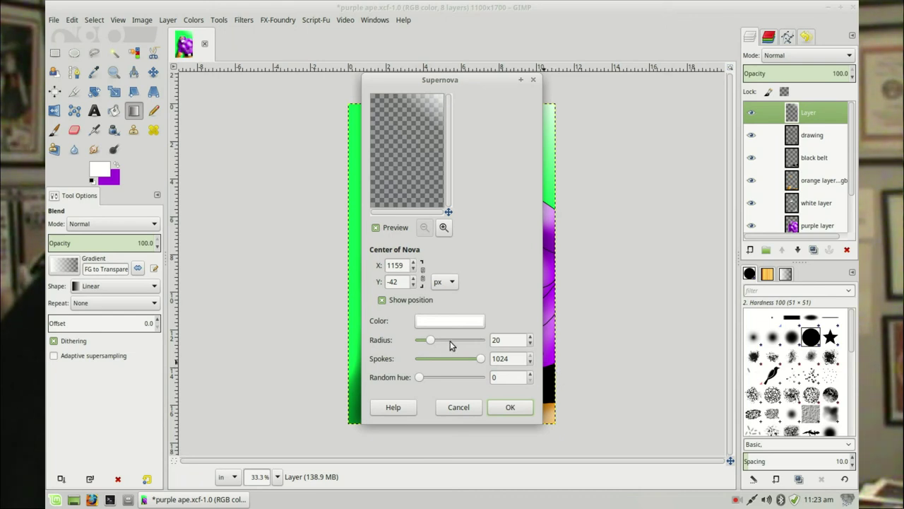
pyautogui.moveTo(429, 343); pyautogui.dragTo(453, 343)
pyautogui.click(510, 407)
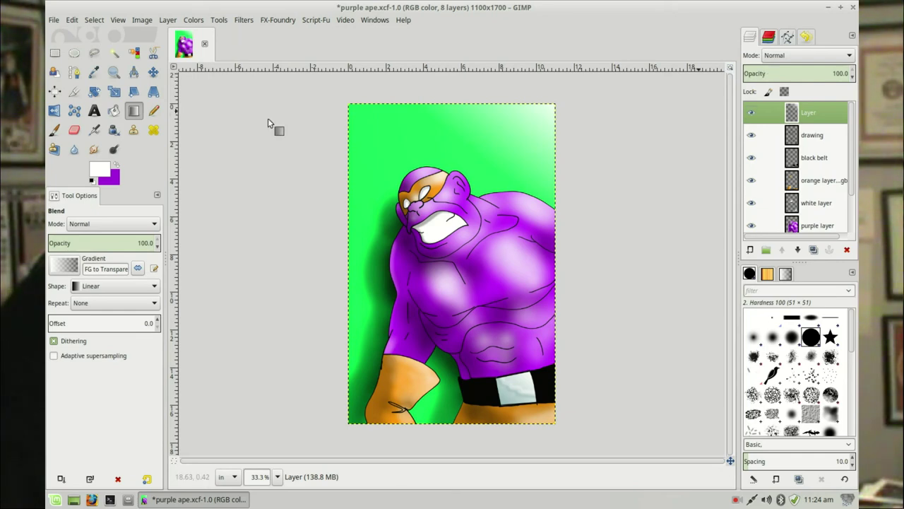
pyautogui.click(114, 72)
# Zoom in on the ape's head and toggle the top layer's visibility to compare the glow
pyautogui.moveTo(428, 152); pyautogui.dragTo(495, 215)
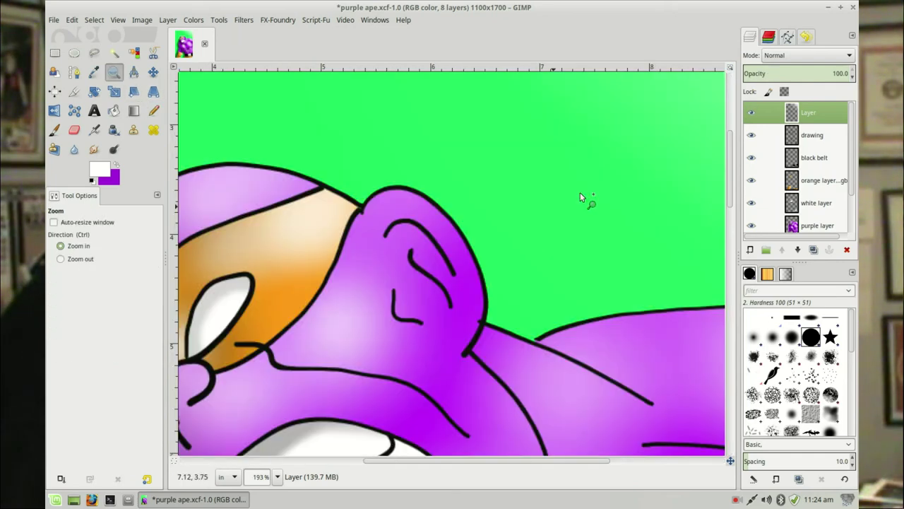
pyautogui.click(753, 113)
pyautogui.click(754, 111)
pyautogui.click(754, 111)
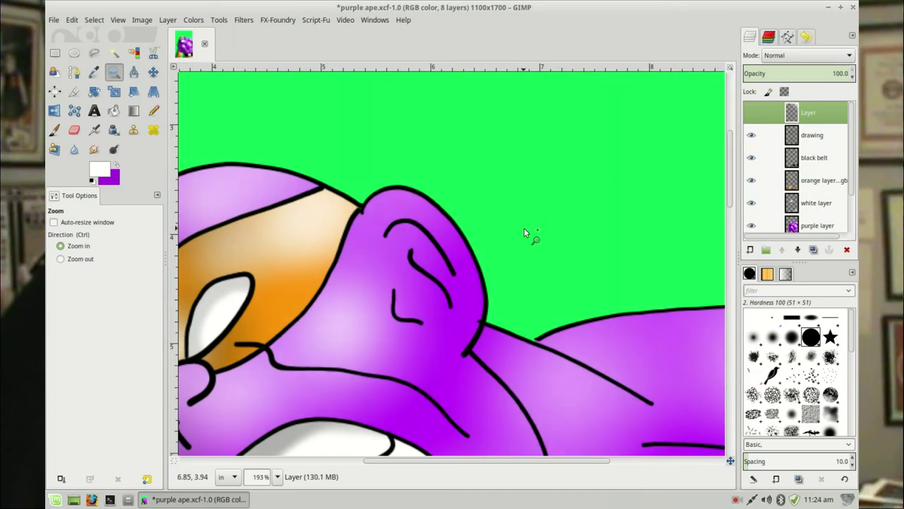
pyautogui.click(754, 110)
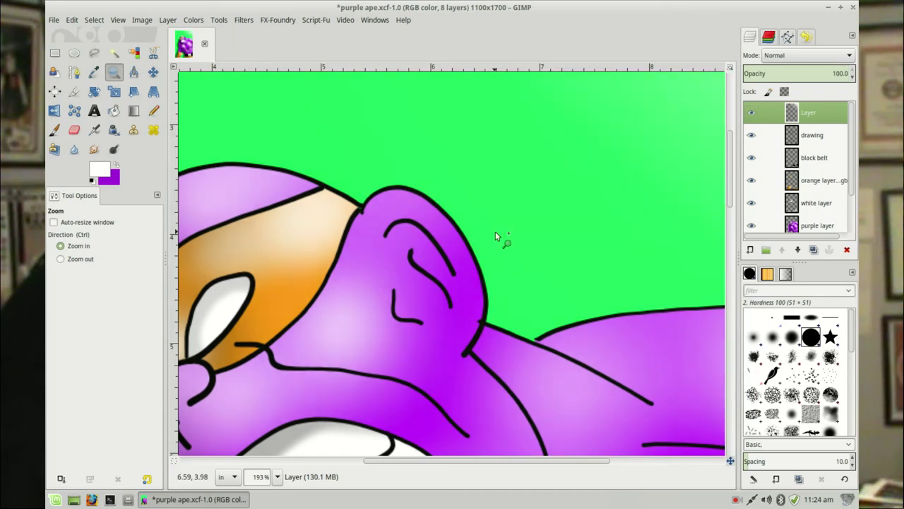
pyautogui.scroll(-6, 495, 231)
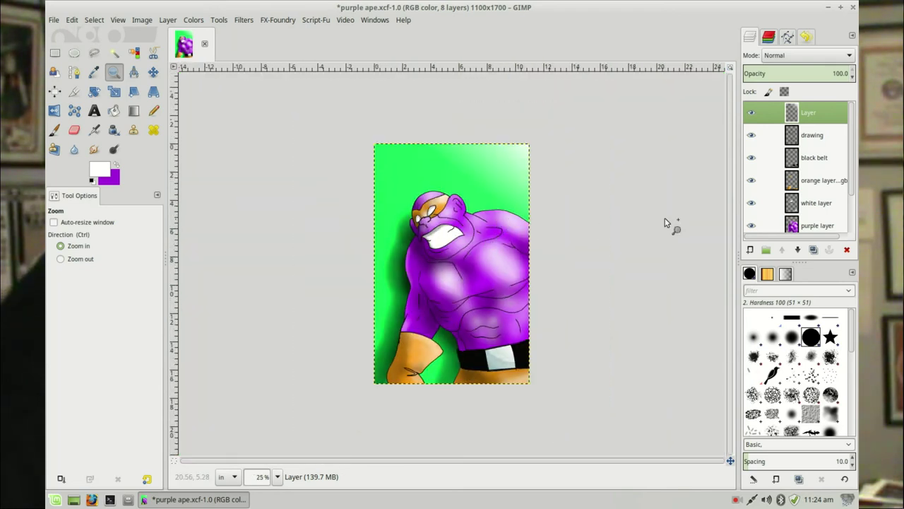
# Render a lens flare centred near the top-right corner, then select the official background layer
pyautogui.click(243, 20)
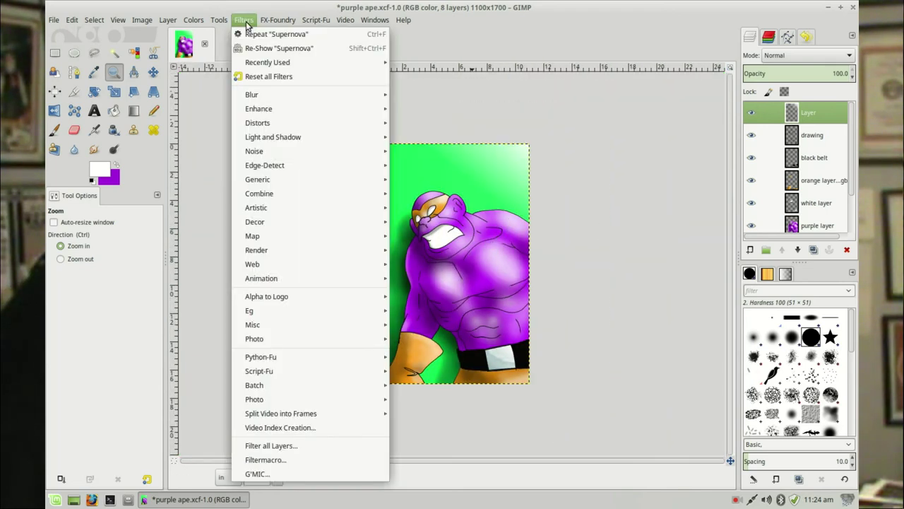
pyautogui.moveTo(358, 140)
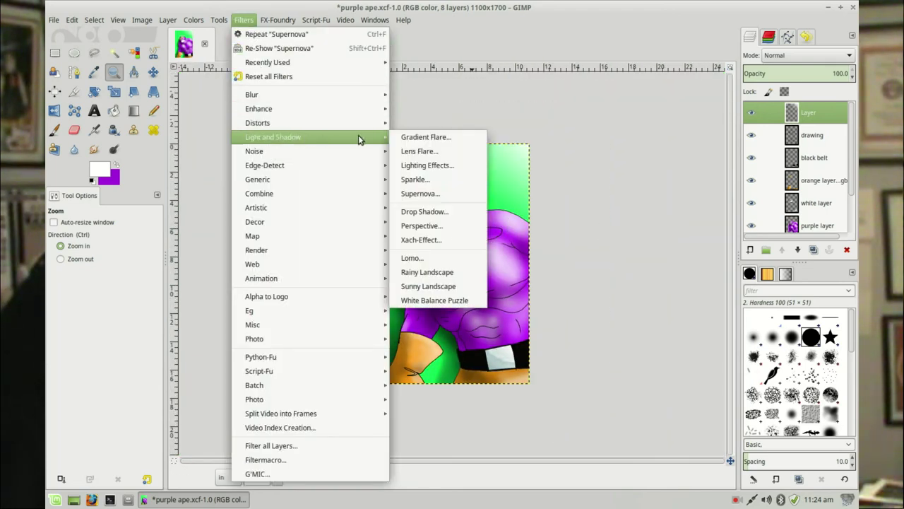
pyautogui.click(435, 150)
pyautogui.moveTo(455, 145); pyautogui.dragTo(460, 129)
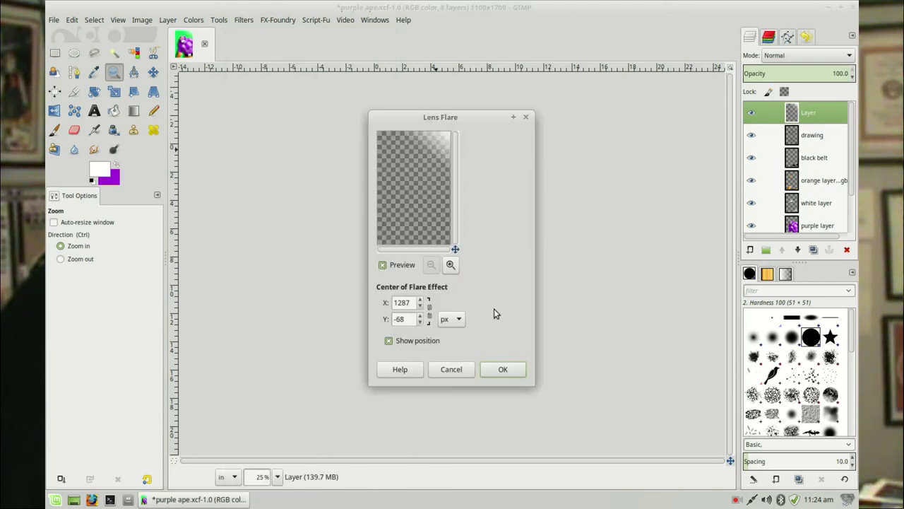
pyautogui.click(503, 368)
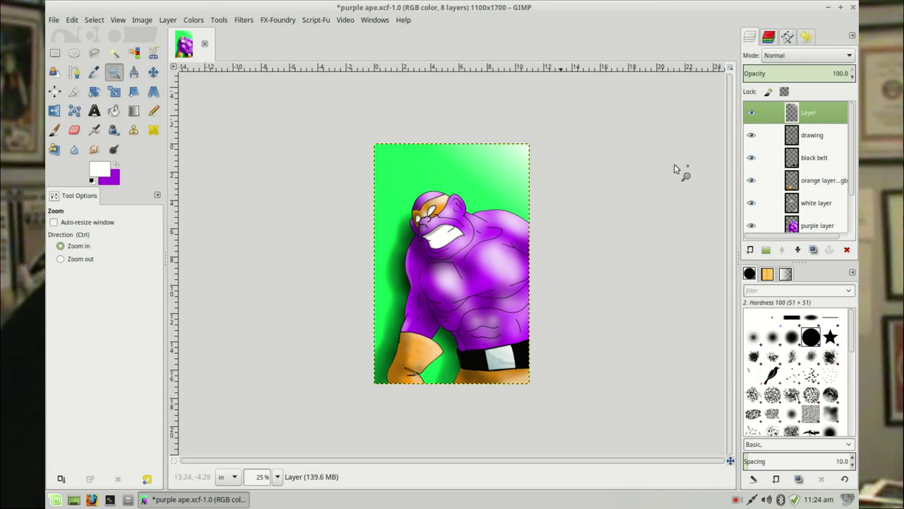
pyautogui.scroll(-2, 851, 173)
pyautogui.click(791, 199)
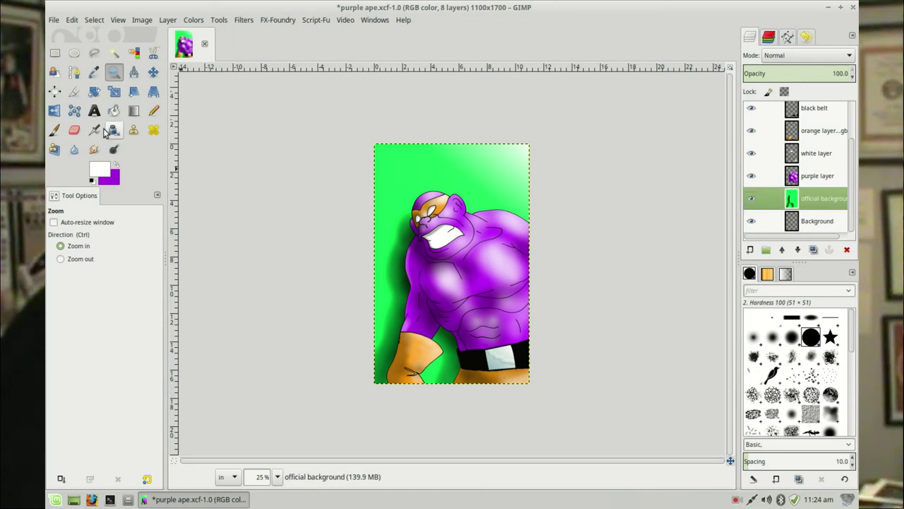
# Re-apply the lens flare on the background layer, centred at X 1415, Y -170
pyautogui.click(244, 20)
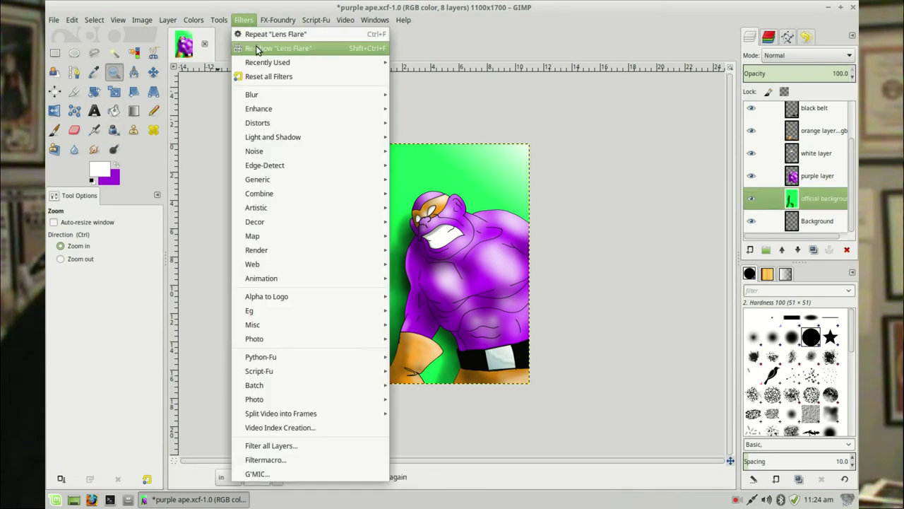
pyautogui.click(258, 48)
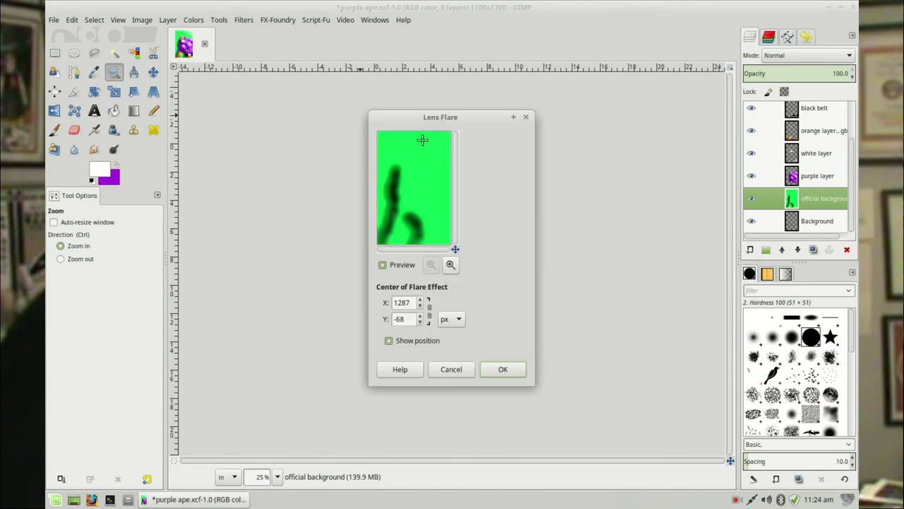
pyautogui.moveTo(436, 145); pyautogui.dragTo(474, 123)
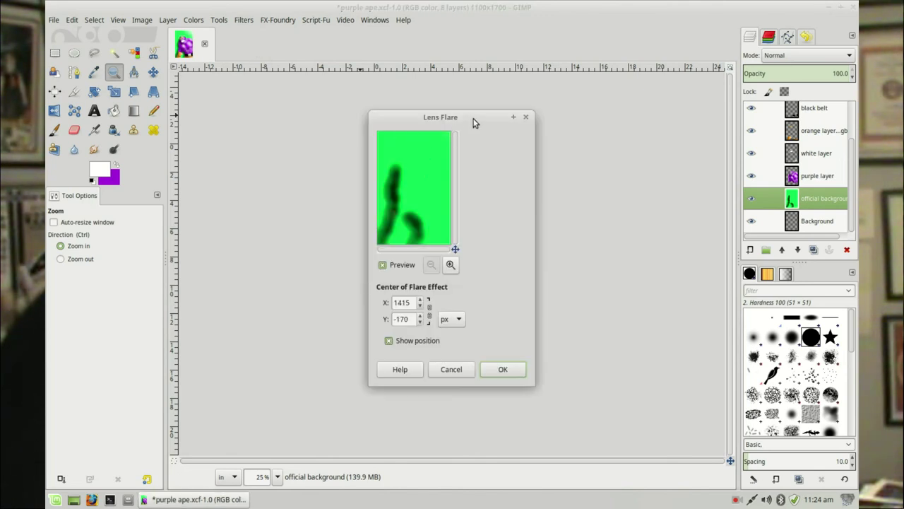
pyautogui.click(502, 369)
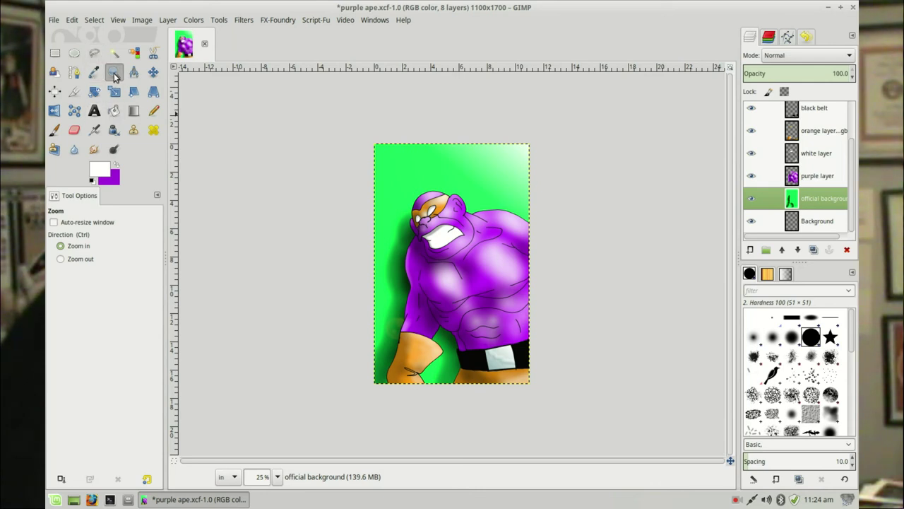
# Zoom in on the top-right of the picture and pan around to inspect the flare
pyautogui.moveTo(455, 139); pyautogui.dragTo(601, 207)
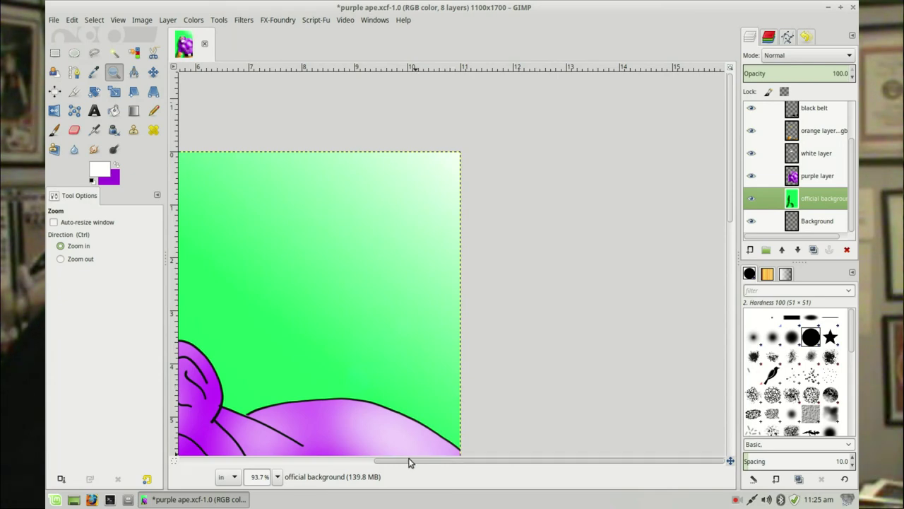
pyautogui.moveTo(410, 460); pyautogui.dragTo(258, 460)
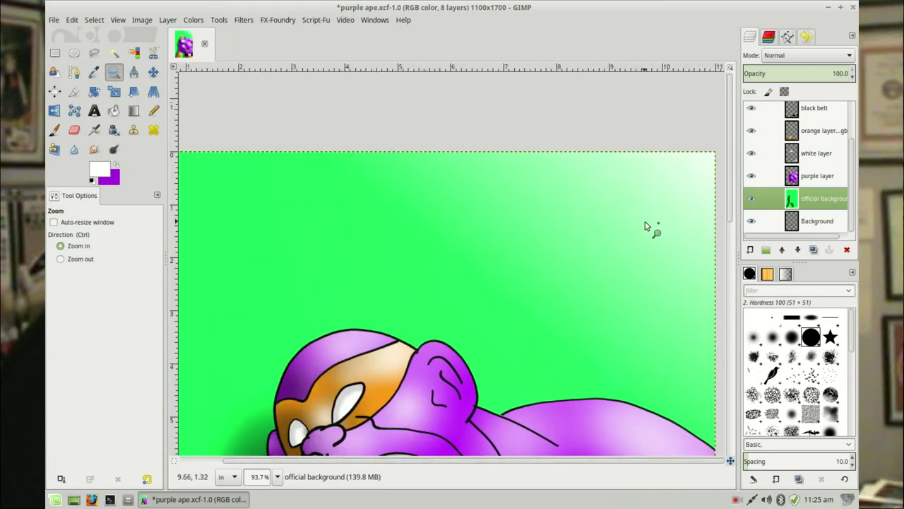
pyautogui.scroll(-15, 645, 224)
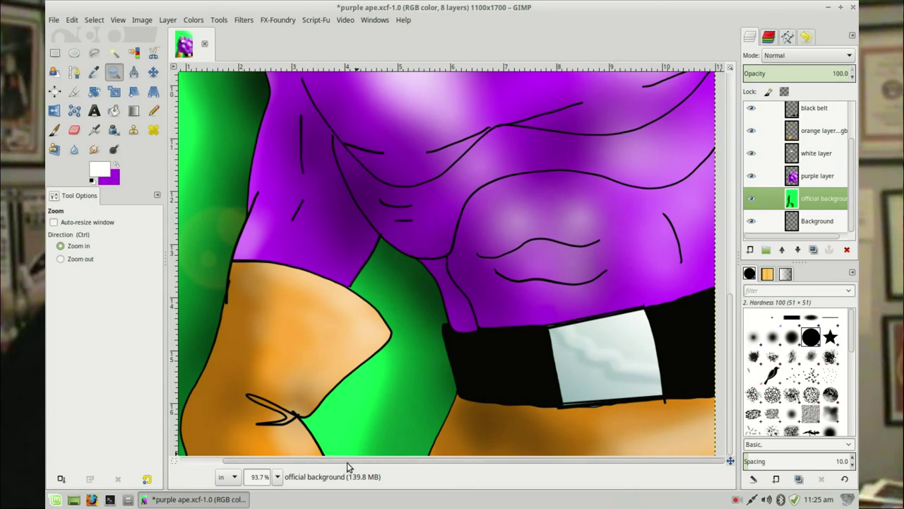
pyautogui.moveTo(349, 460); pyautogui.dragTo(241, 460)
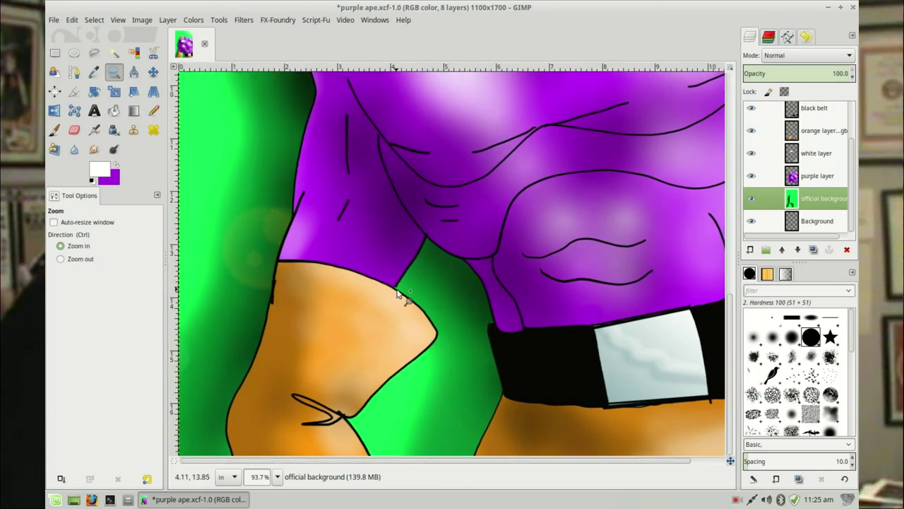
pyautogui.scroll(-3, 398, 294)
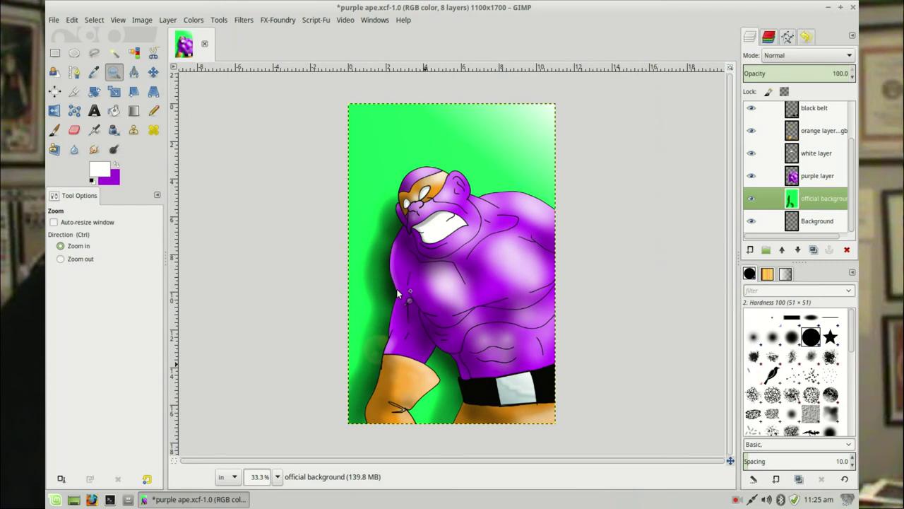
# Save the image as XCF and export it as purple ape.png into Pictures
pyautogui.click(55, 20)
pyautogui.click(77, 122)
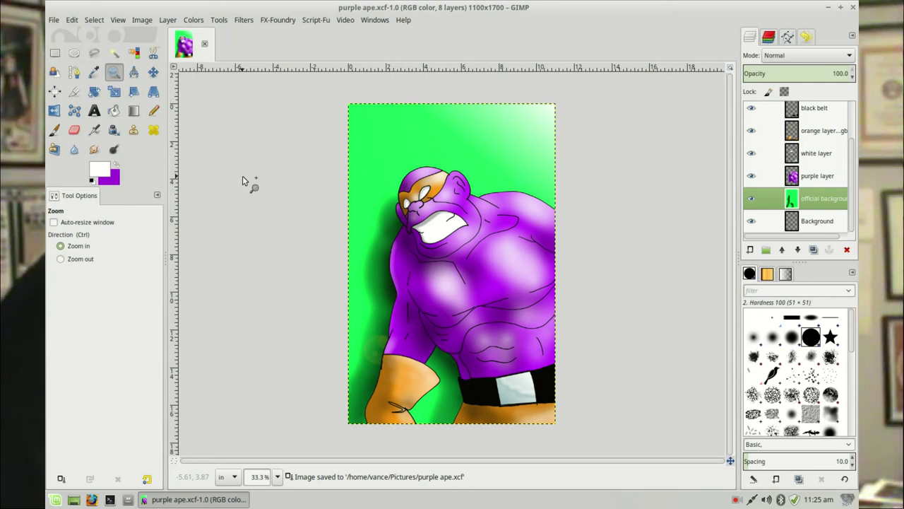
pyautogui.click(54, 20)
pyautogui.click(94, 211)
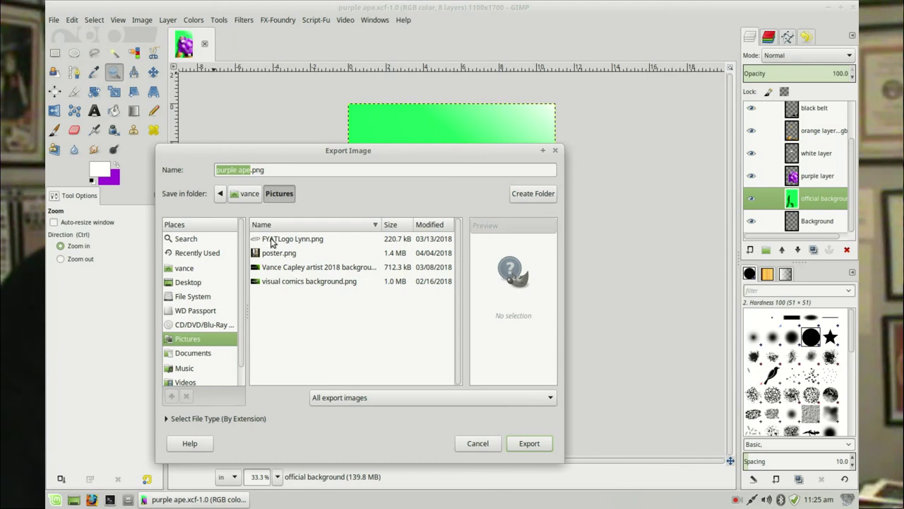
pyautogui.click(522, 445)
pyautogui.click(500, 340)
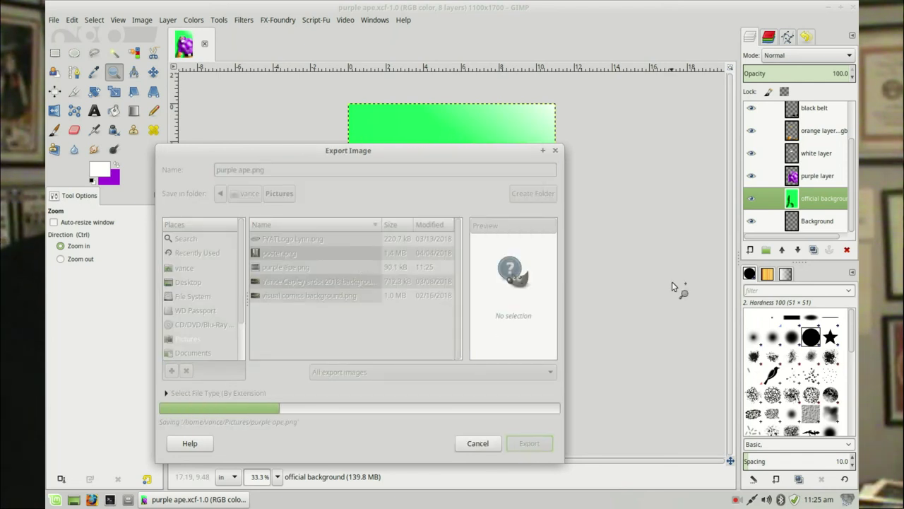